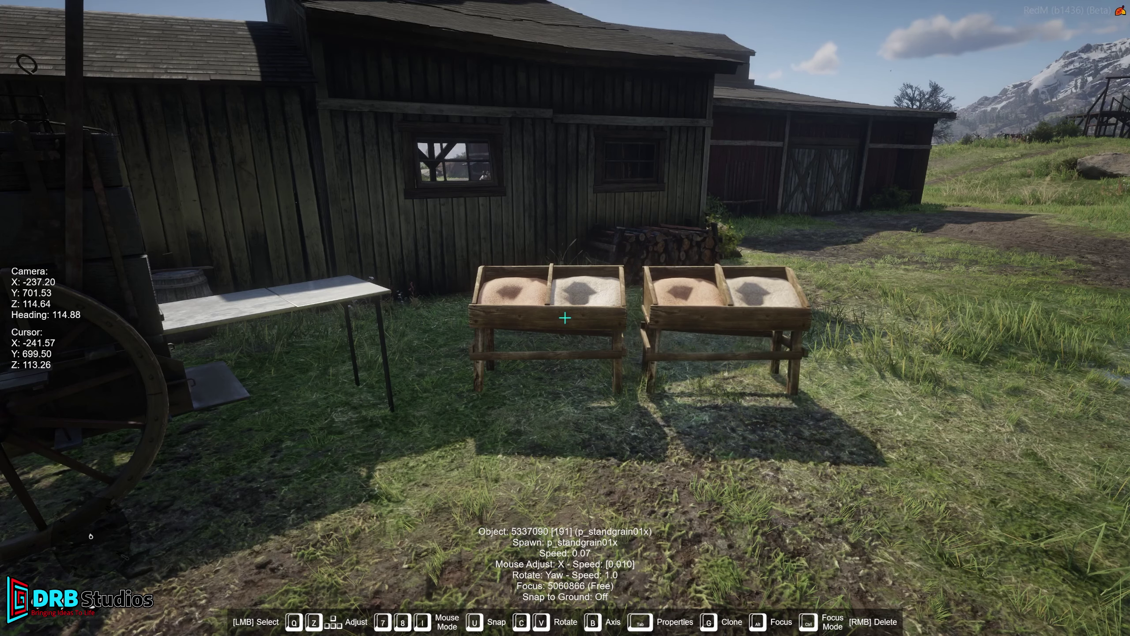
Rotate the second p_standgrain01x stand and place a p_feed_scoop_001 scoop in the orange grain of the first stand
{"action": "key", "text": "v"}
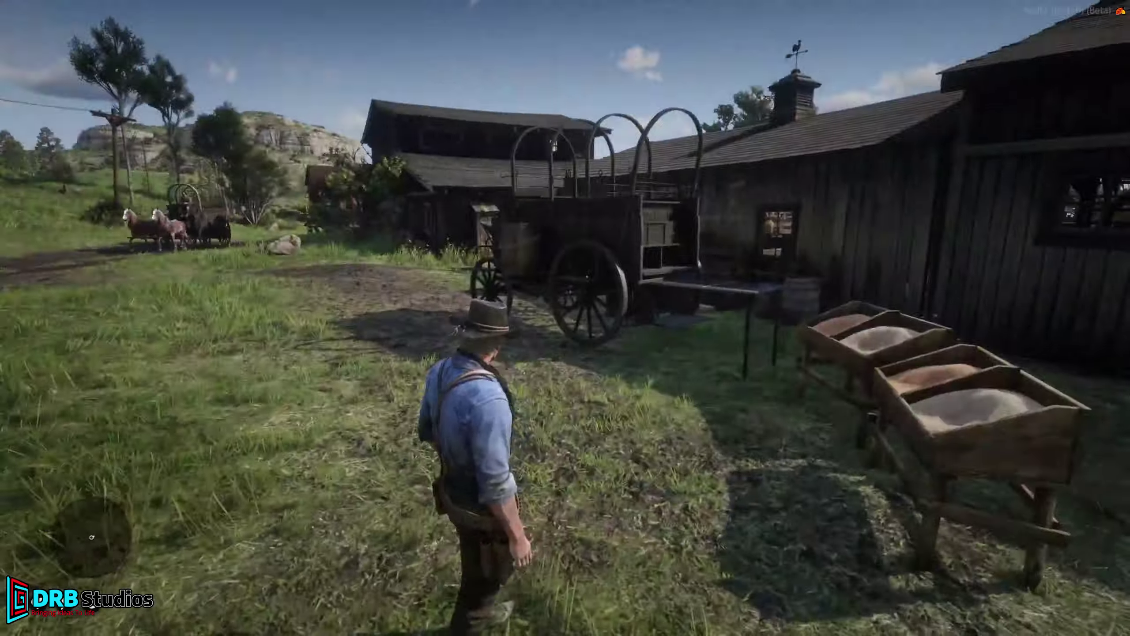
{"action": "left_click", "coordinate": [565, 318]}
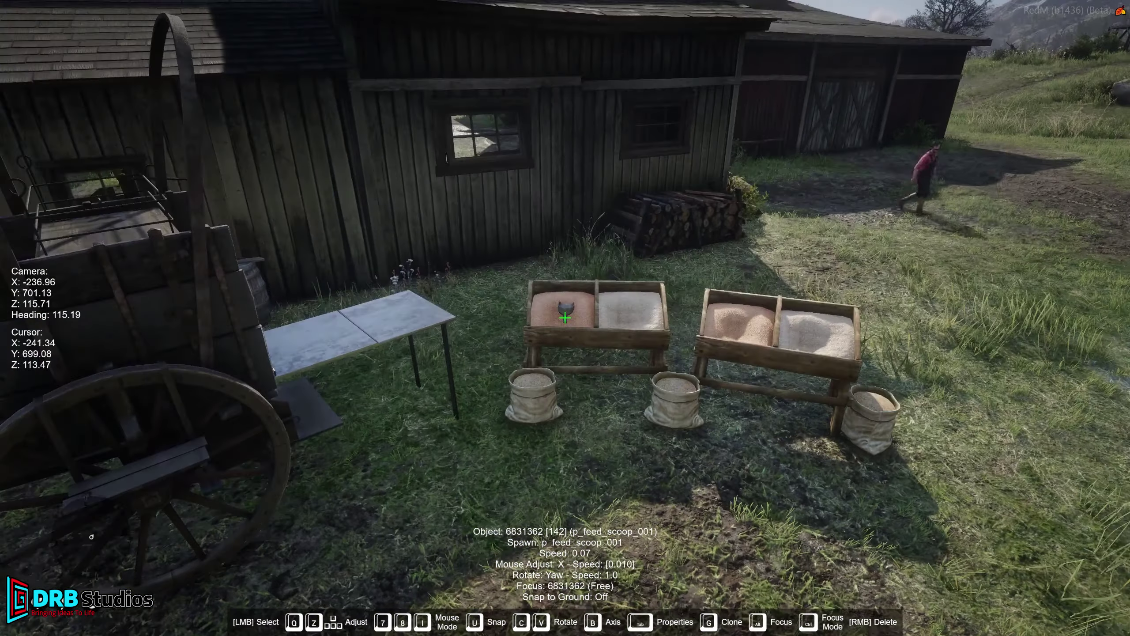
{"action": "left_click", "coordinate": [565, 317]}
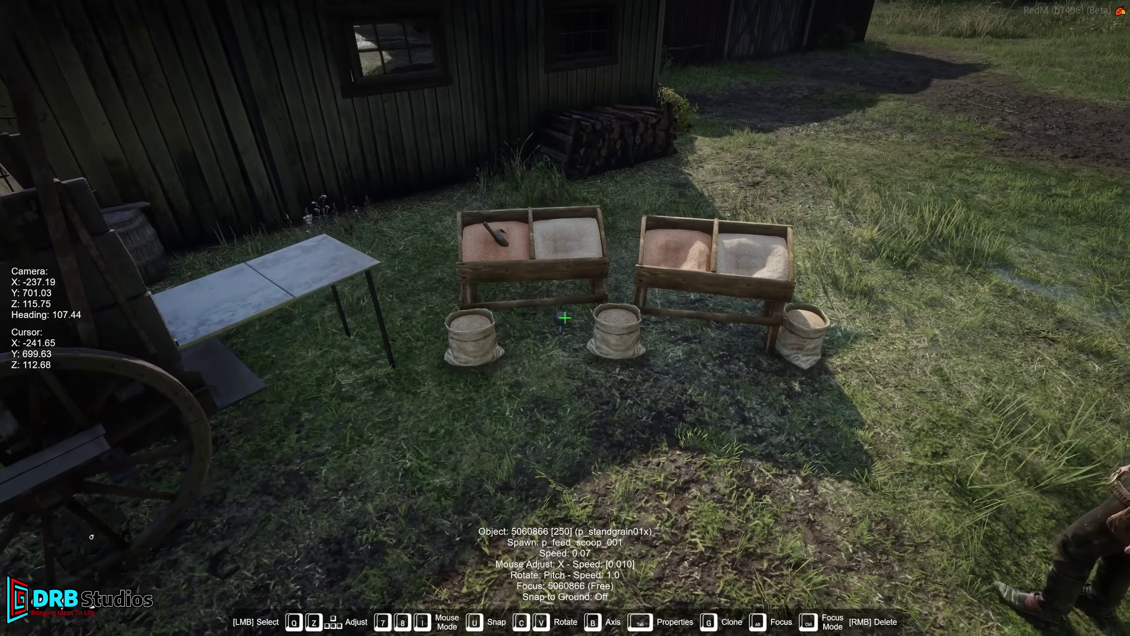
Raise the feed scoop lying on the ground under the first grain stand to a Z position of 112.73
{"action": "left_click", "coordinate": [565, 318]}
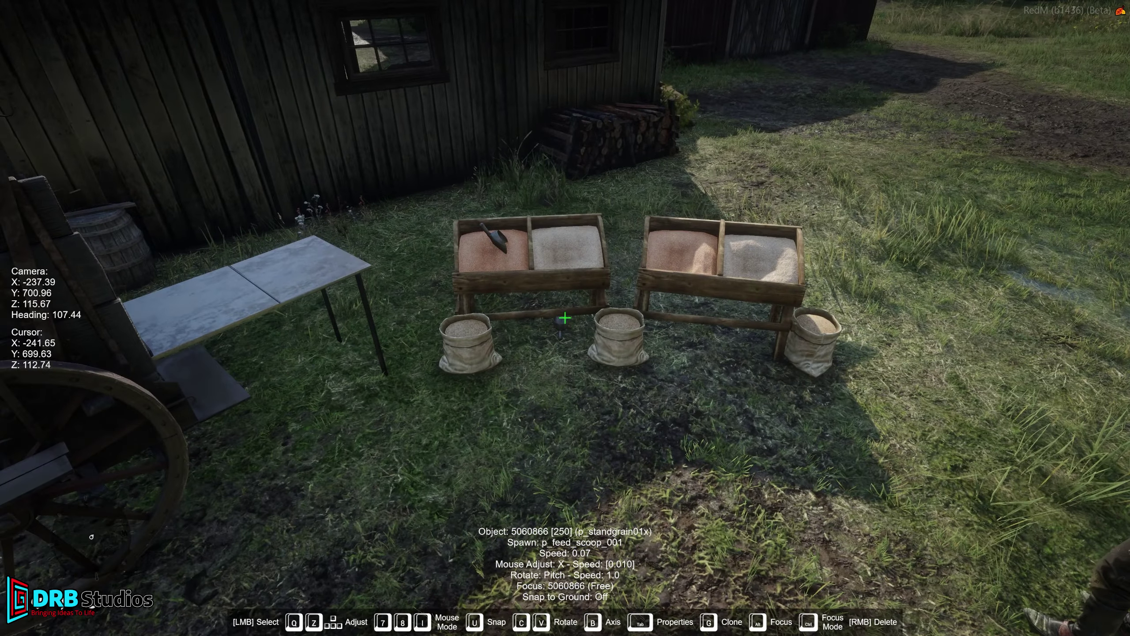
{"action": "left_click", "coordinate": [565, 318]}
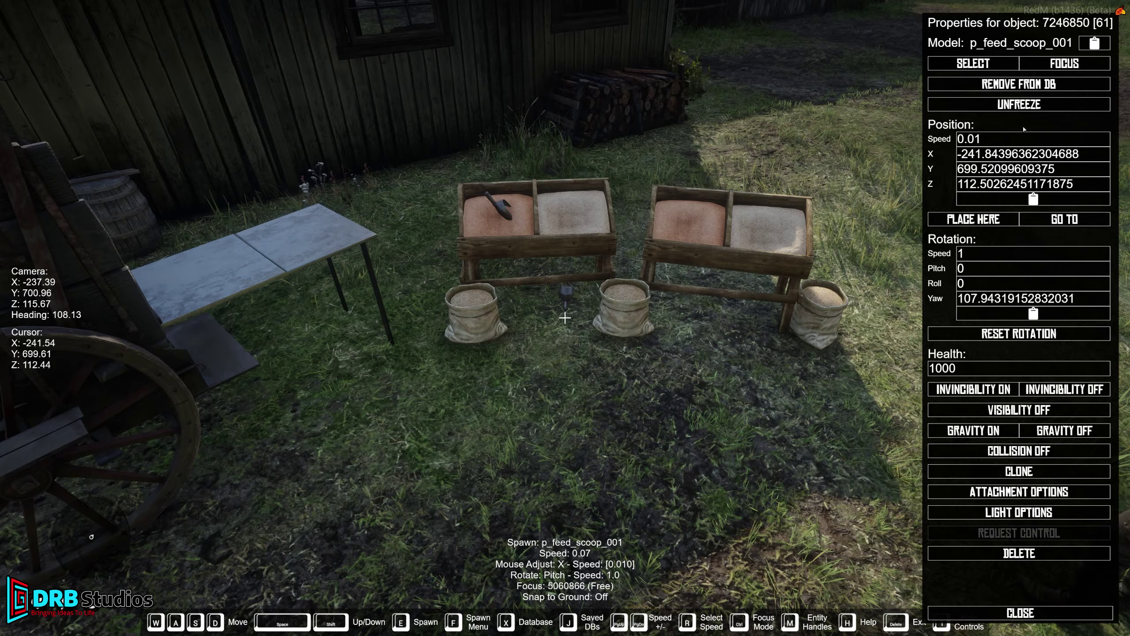
{"action": "left_click", "coordinate": [565, 318]}
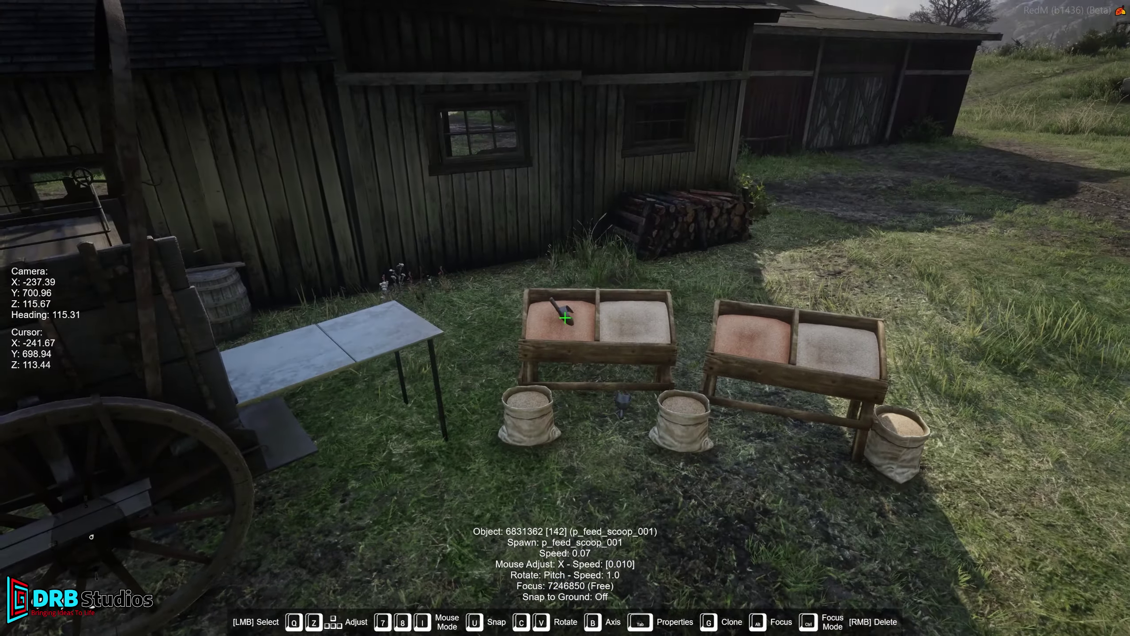
{"action": "key", "text": "Tab"}
{"action": "scroll", "coordinate": [1107, 183], "scroll_direction": "up", "scroll_amount": 20}
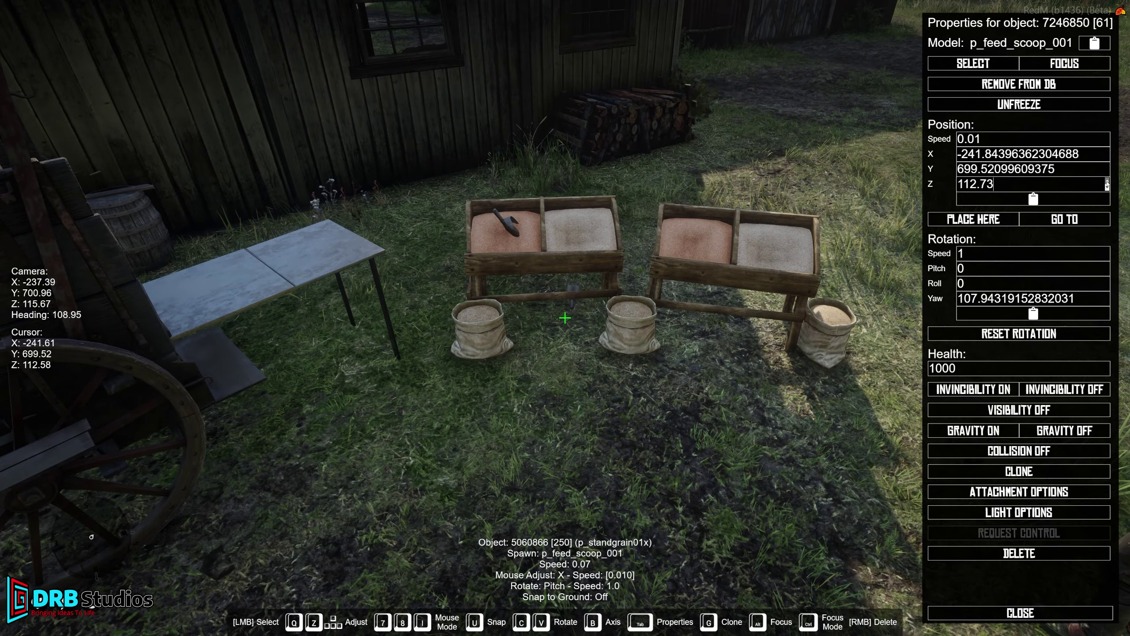
{"action": "key", "text": "Tab"}
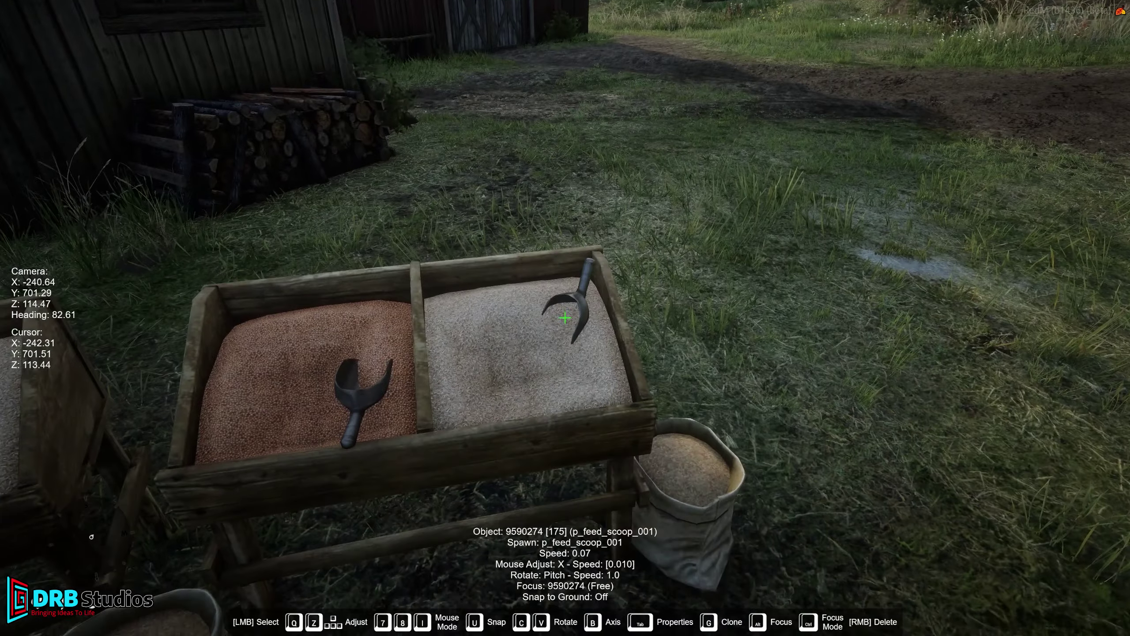
Leave and reopen the object editor and search the propset spawn list for "foo"
{"action": "key", "text": "Delete"}
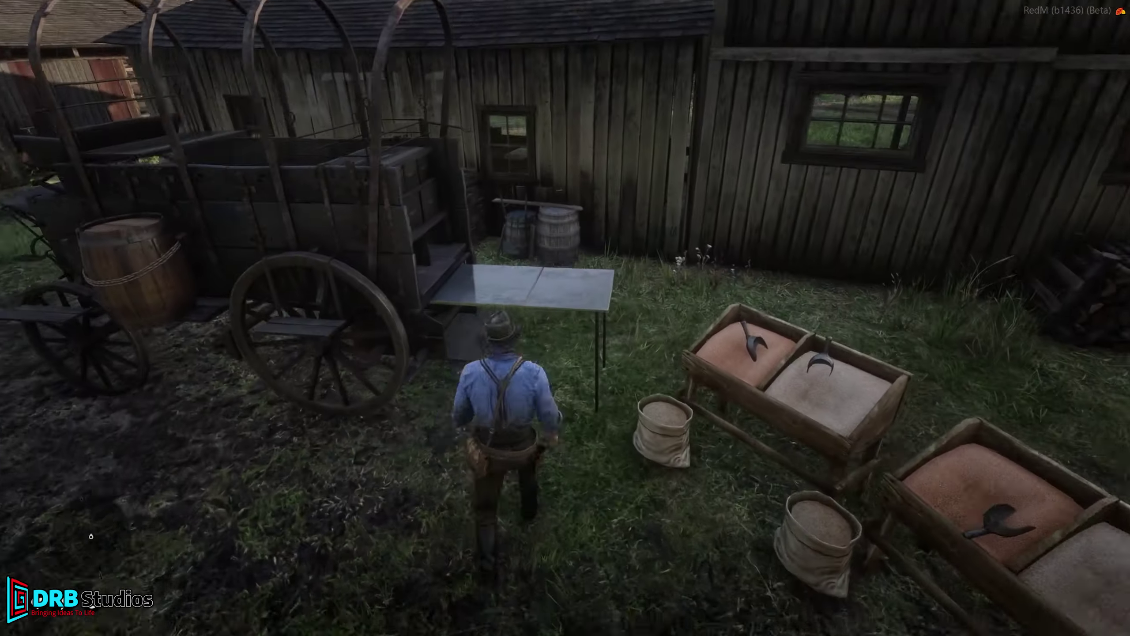
{"action": "key", "text": "F6"}
{"action": "key", "text": "f"}
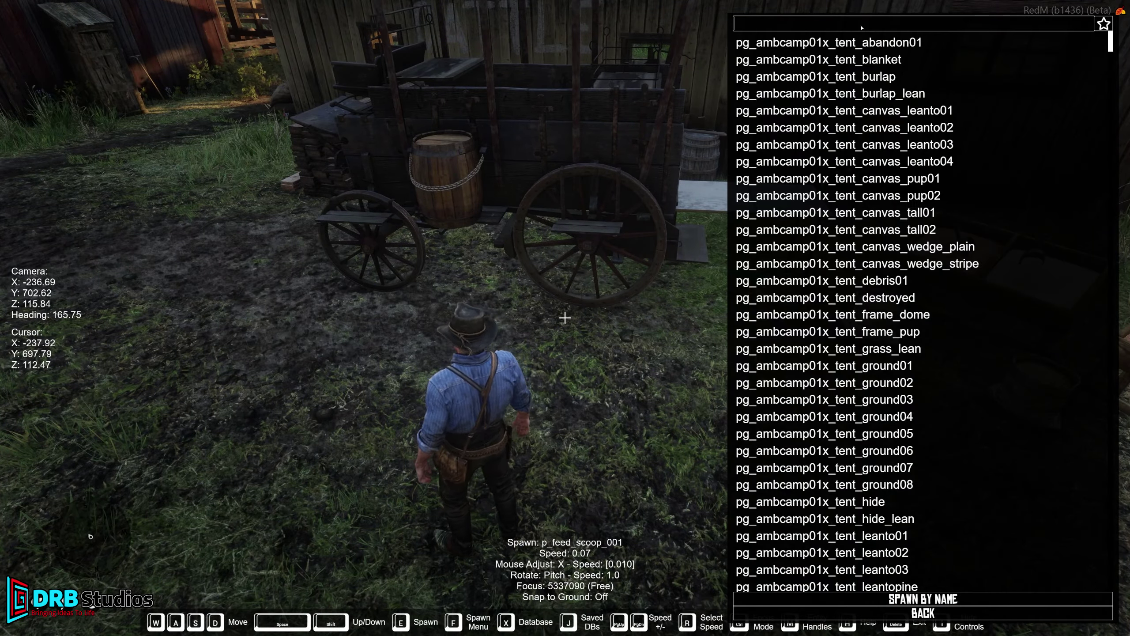
{"action": "type", "text": "foo"}
{"action": "key", "text": "BackSpace"}
{"action": "key", "text": "BackSpace"}
{"action": "key", "text": "BackSpace"}
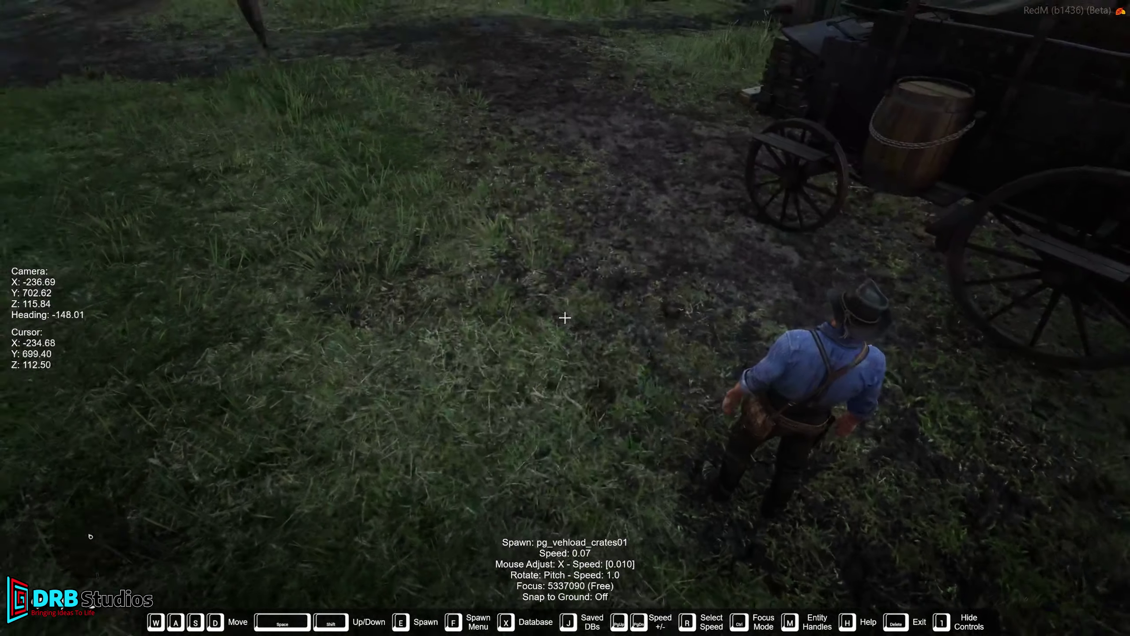
Search the propset spawn list for "mar" and "cano", and clear the search
{"action": "key", "text": "f"}
{"action": "key", "text": "BackSpace"}
{"action": "key", "text": "BackSpace"}
{"action": "key", "text": "BackSpace"}
{"action": "key", "text": "BackSpace"}
{"action": "key", "text": "BackSpace"}
{"action": "type", "text": "mar"}
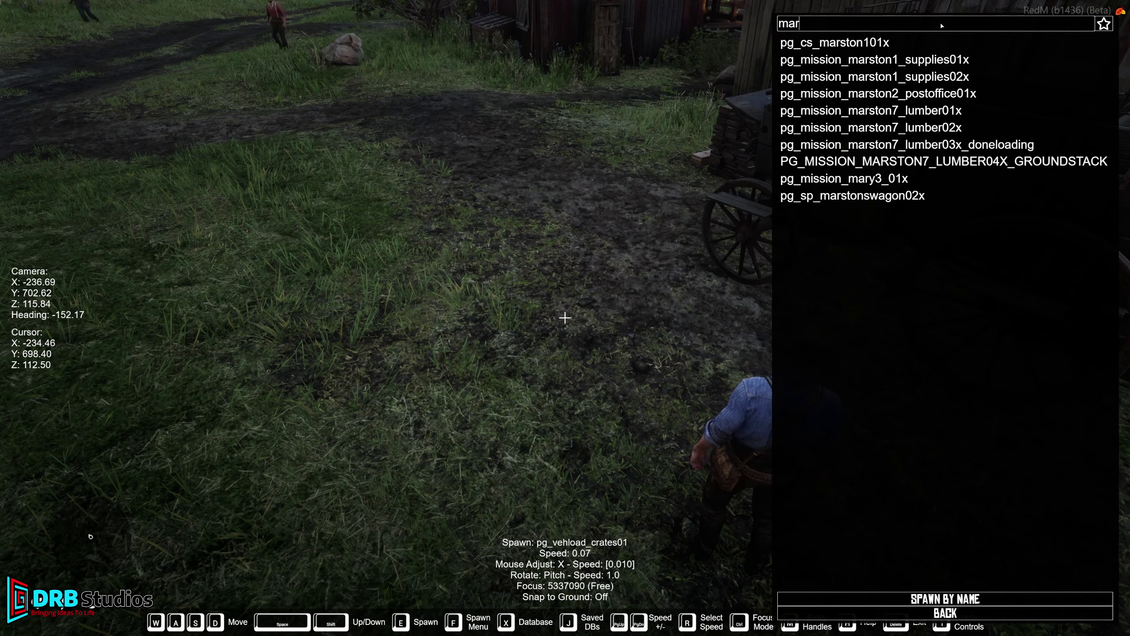
{"action": "key", "text": "BackSpace"}
{"action": "key", "text": "BackSpace"}
{"action": "key", "text": "BackSpace"}
{"action": "type", "text": "cano"}
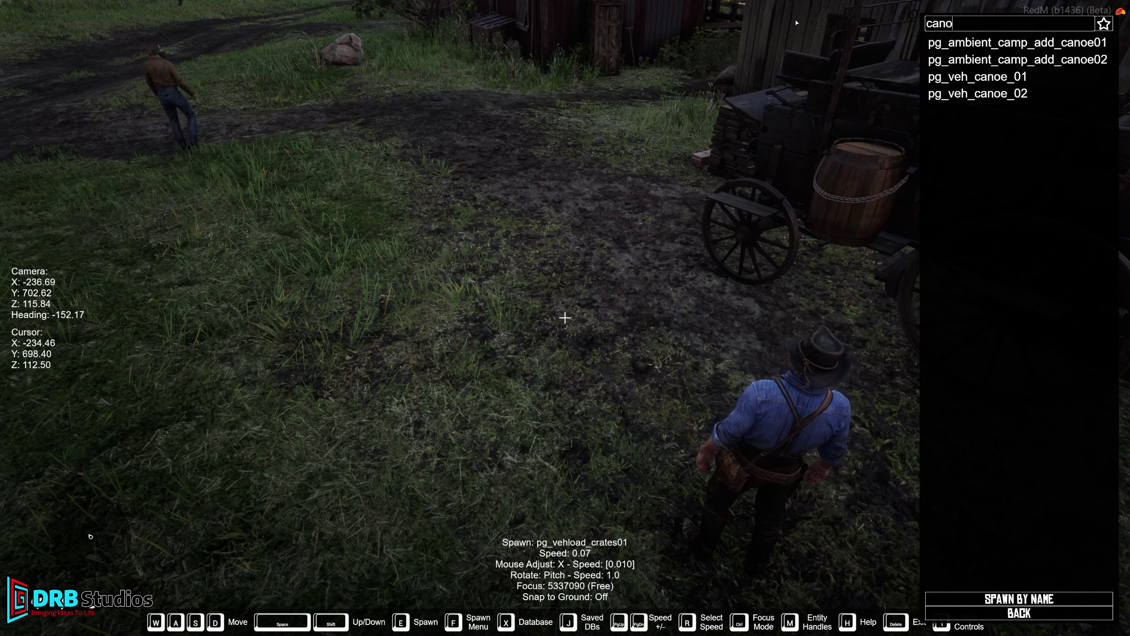
{"action": "key", "text": "BackSpace"}
{"action": "key", "text": "BackSpace"}
{"action": "key", "text": "BackSpace"}
{"action": "key", "text": "BackSpace"}
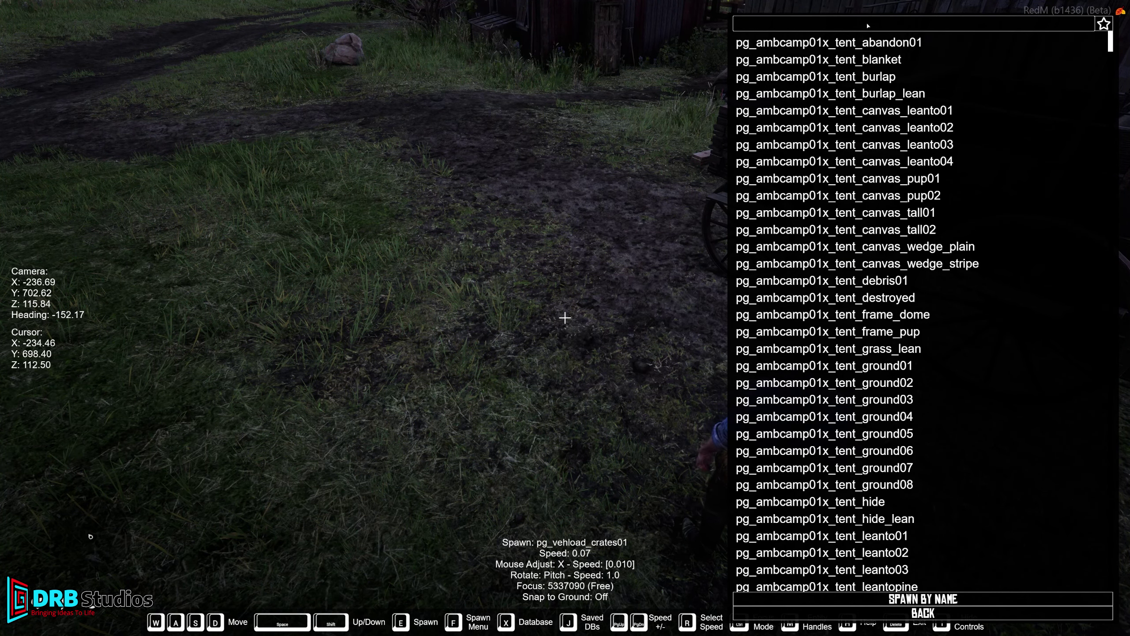
Find pg_vehload_livestock01 with the search "stock", spawn it beside the wagon's front wheel and rotate its yaw
{"action": "type", "text": "sto"}
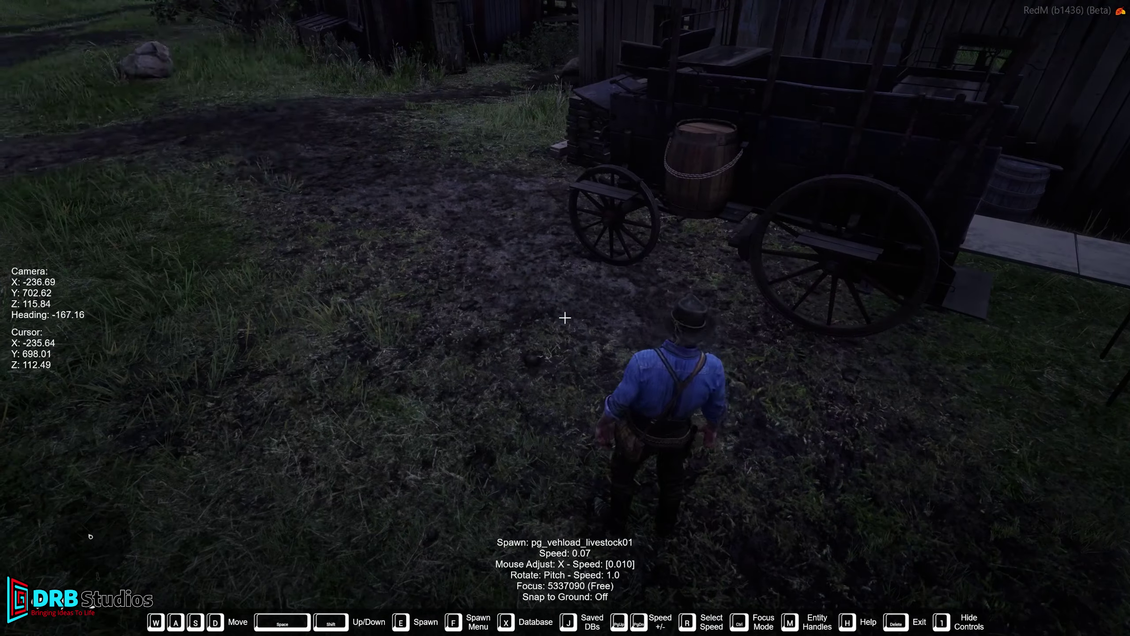
{"action": "key", "text": "Return"}
{"action": "key", "text": "e"}
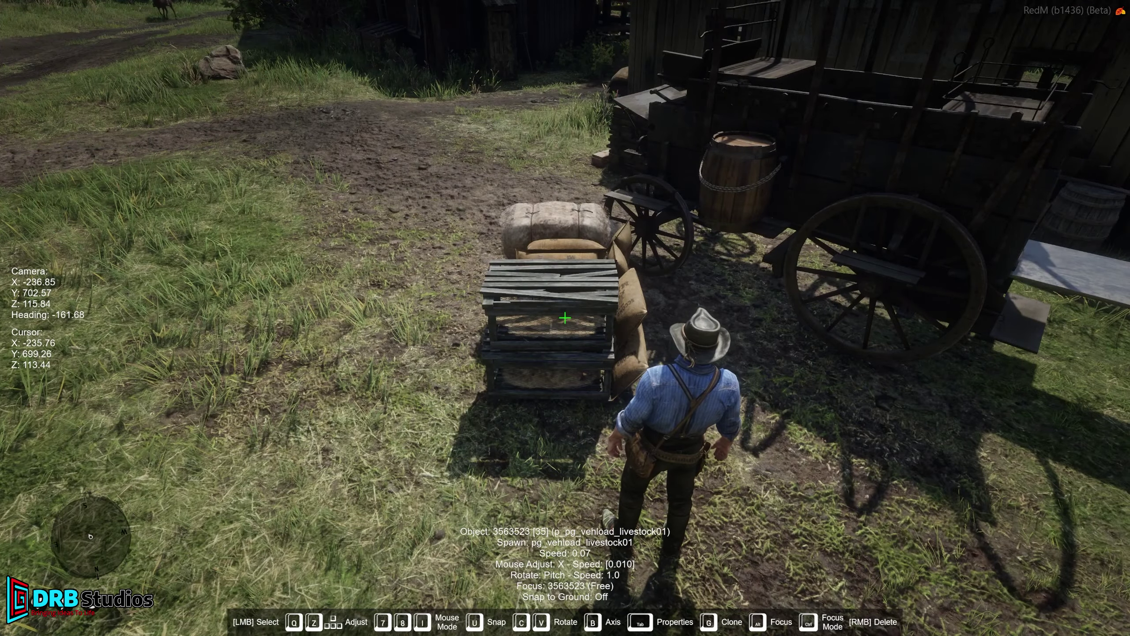
{"action": "key", "text": "v"}
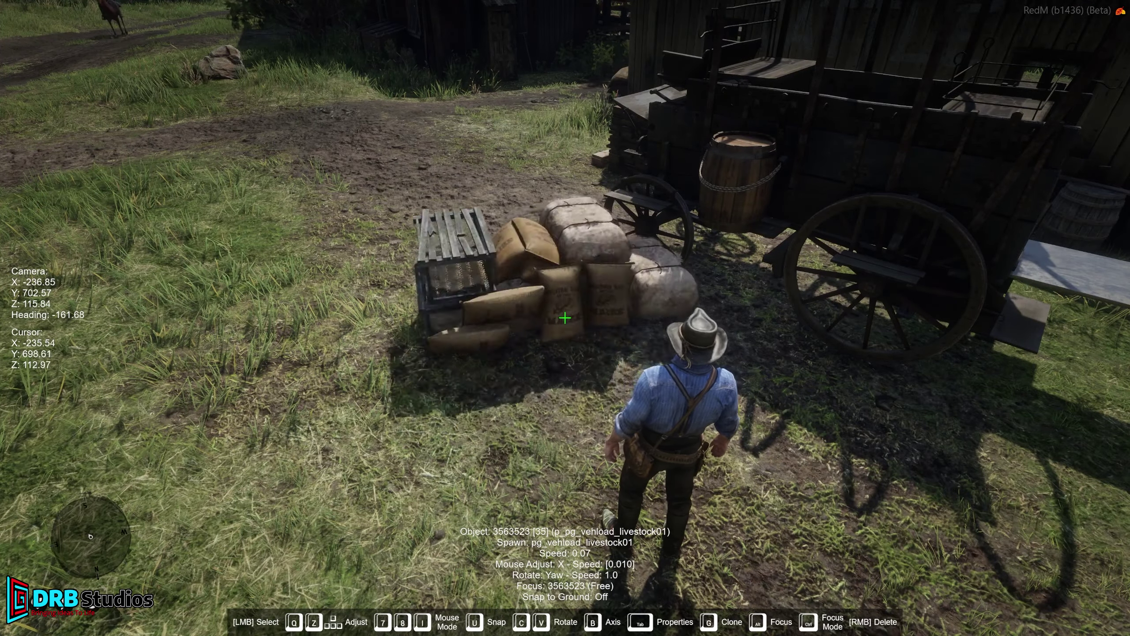
{"action": "key", "text": "d"}
{"action": "key", "text": "s"}
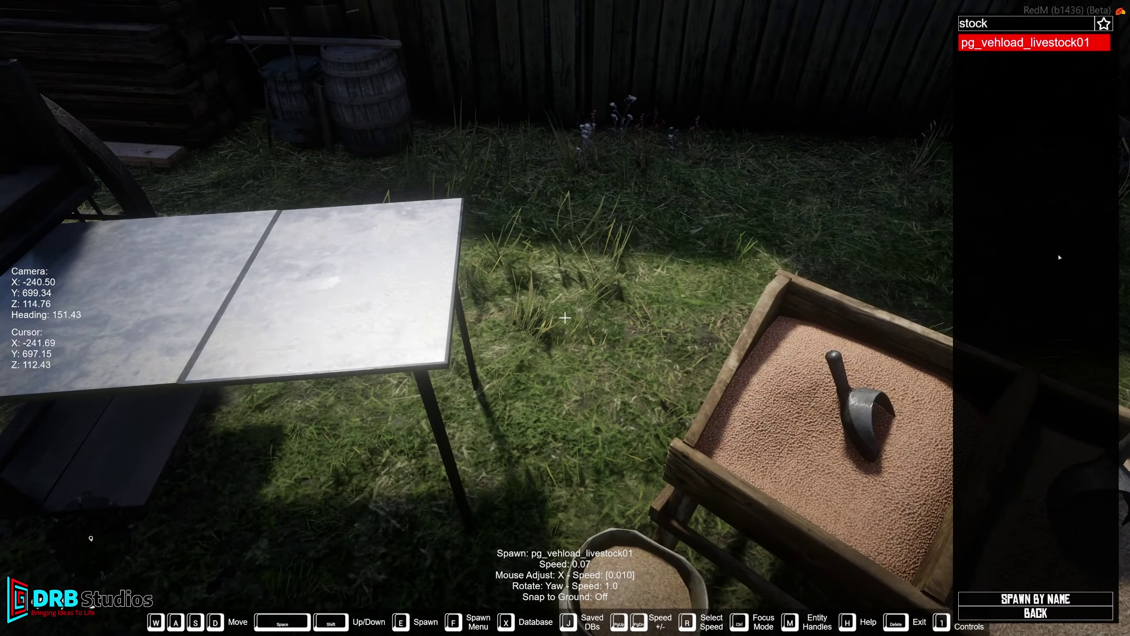
Search the spawn lists for barrels and place a salt barrel in front of the gap between the two grain stands
{"action": "key", "text": "BackSpace"}
{"action": "key", "text": "BackSpace"}
{"action": "key", "text": "BackSpace"}
{"action": "key", "text": "BackSpace"}
{"action": "key", "text": "BackSpace"}
{"action": "type", "text": "ba"}
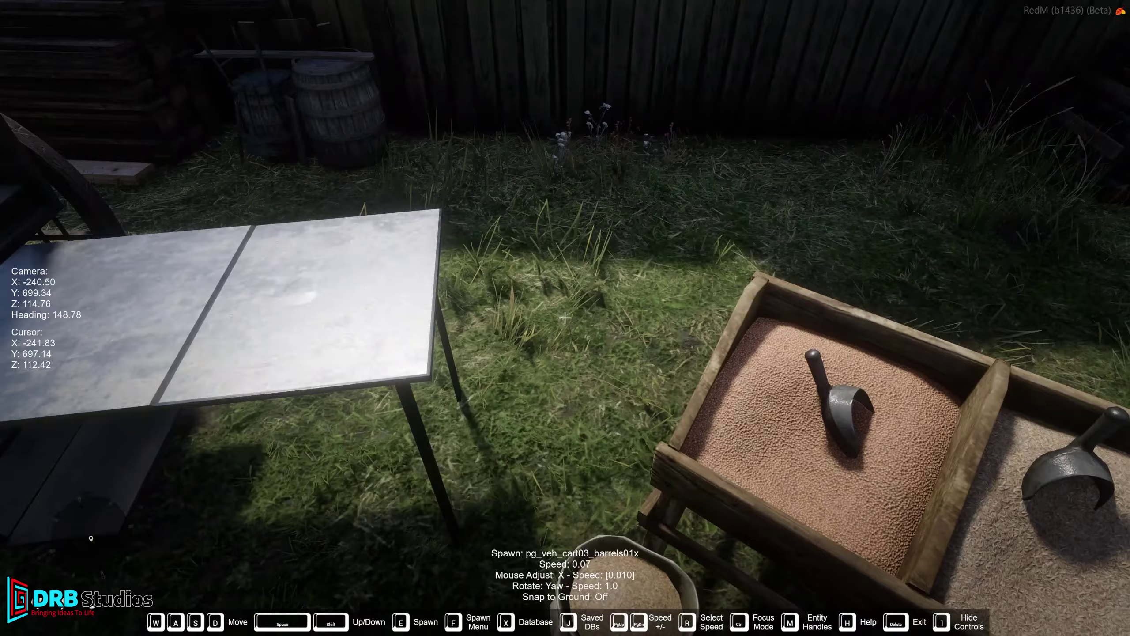
{"action": "key", "text": "f"}
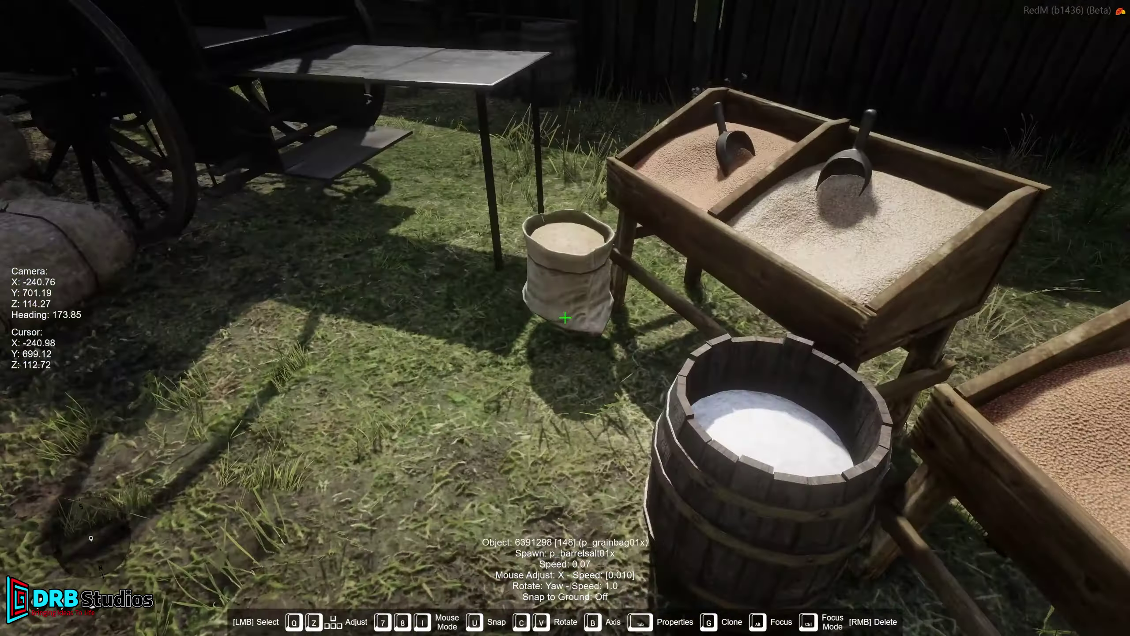
{"action": "key", "text": "shift"}
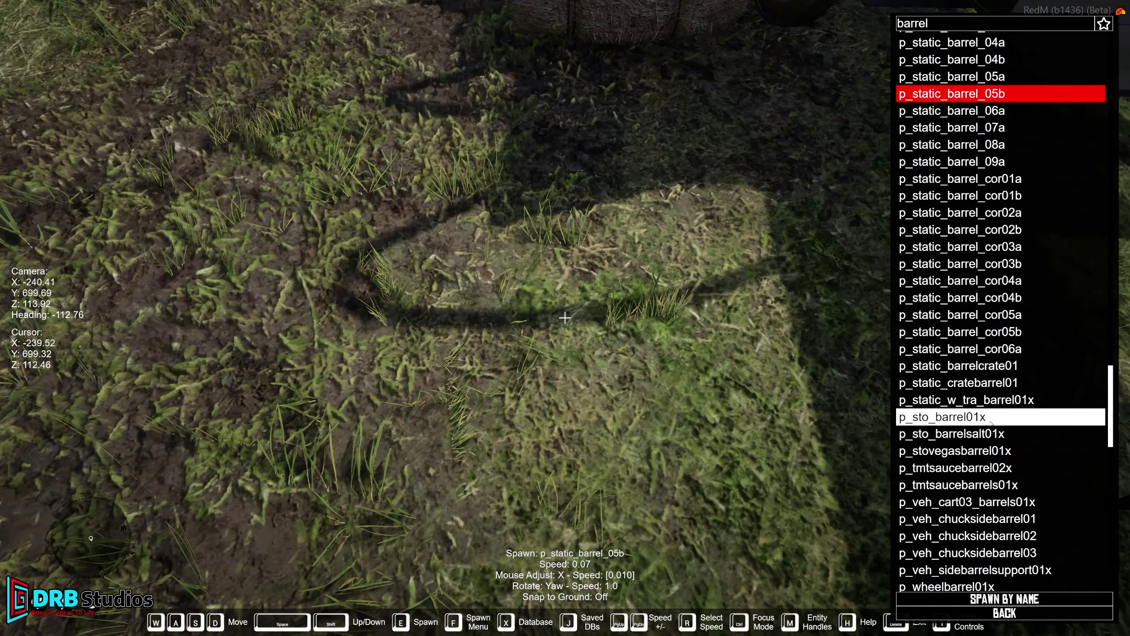
Choose p_sto_barrel01x in the barrel object list and browse the other barrel models
{"action": "left_click", "coordinate": [990, 417]}
{"action": "scroll", "coordinate": [991, 445], "scroll_direction": "down", "scroll_amount": 15}
{"action": "scroll", "coordinate": [991, 312], "scroll_direction": "up", "scroll_amount": 10}
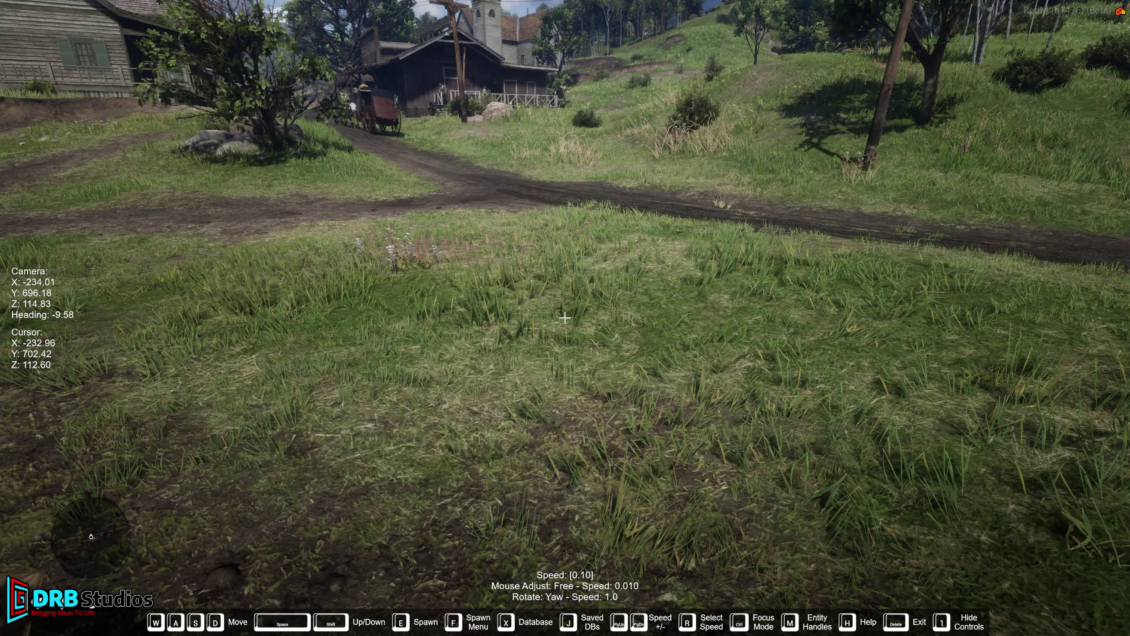
Fly the camera forward, backward, sideways, up and down over the grass at speed 0.10 to examine the movement controls
{"action": "key", "text": "w"}
{"action": "key", "text": "a"}
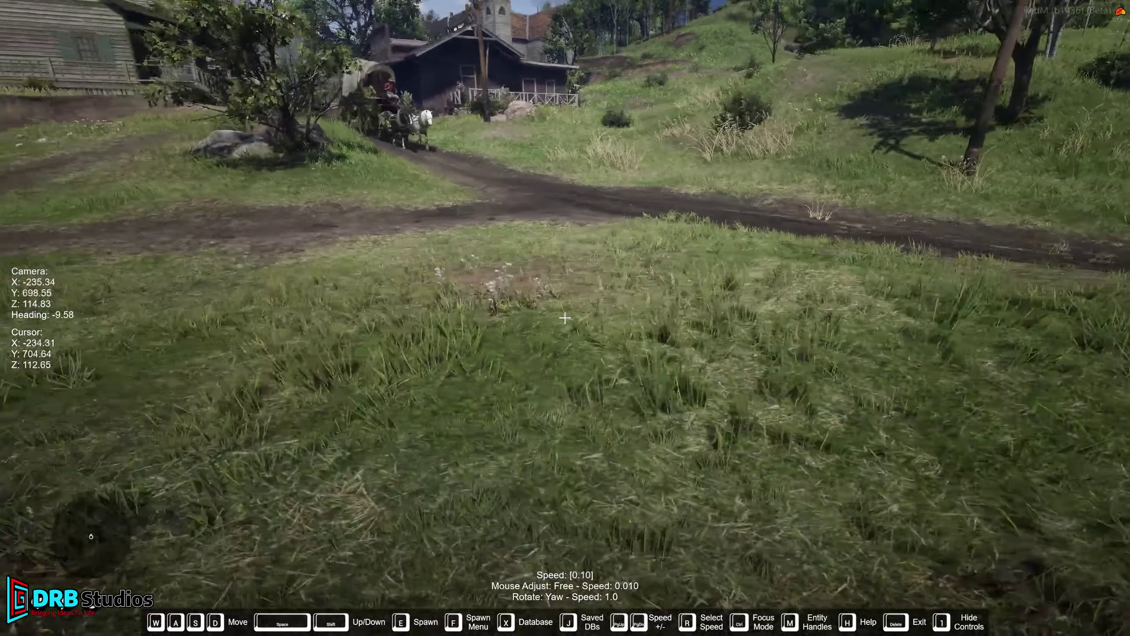
{"action": "key", "text": "d"}
{"action": "key", "text": "w"}
{"action": "key", "text": "s"}
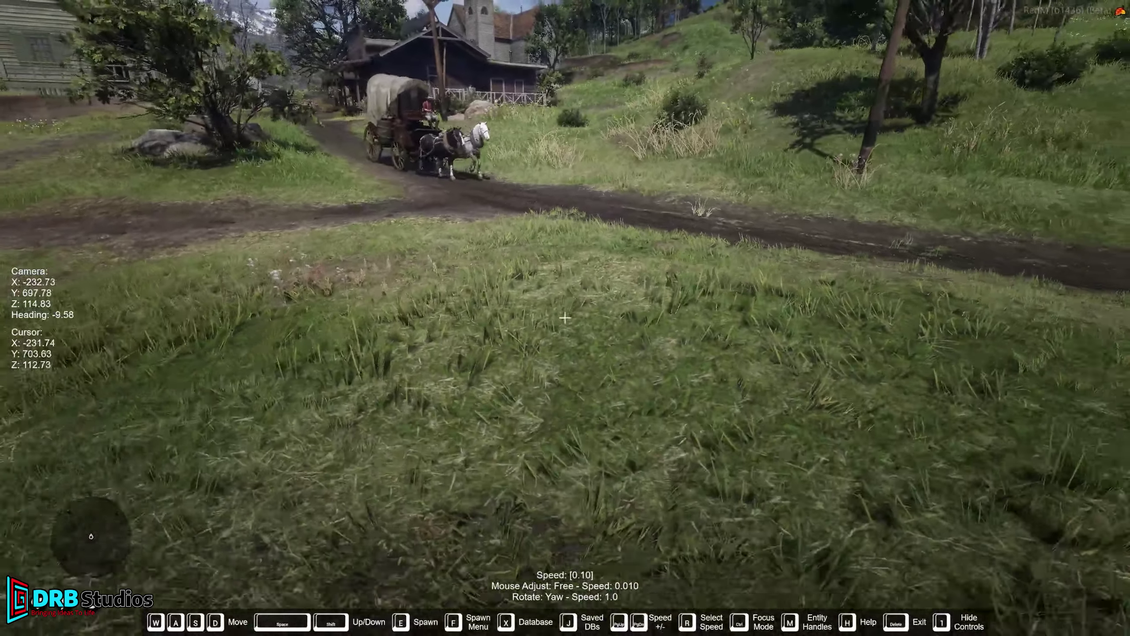
{"action": "key", "text": "d"}
{"action": "key", "text": "a"}
{"action": "key", "text": "shift"}
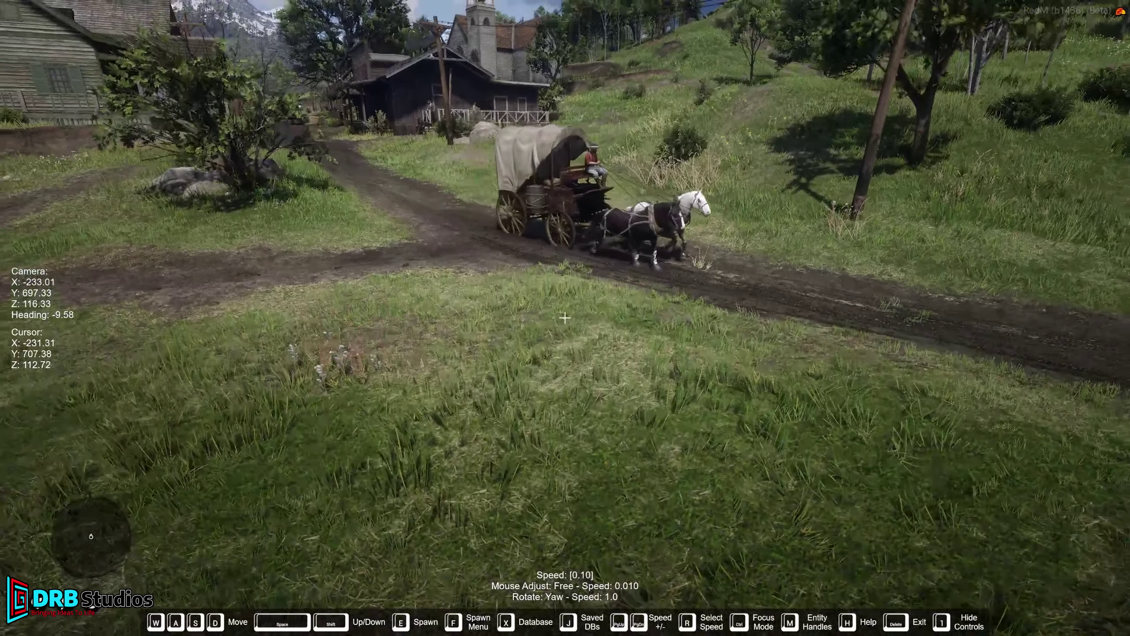
{"action": "key", "text": "w"}
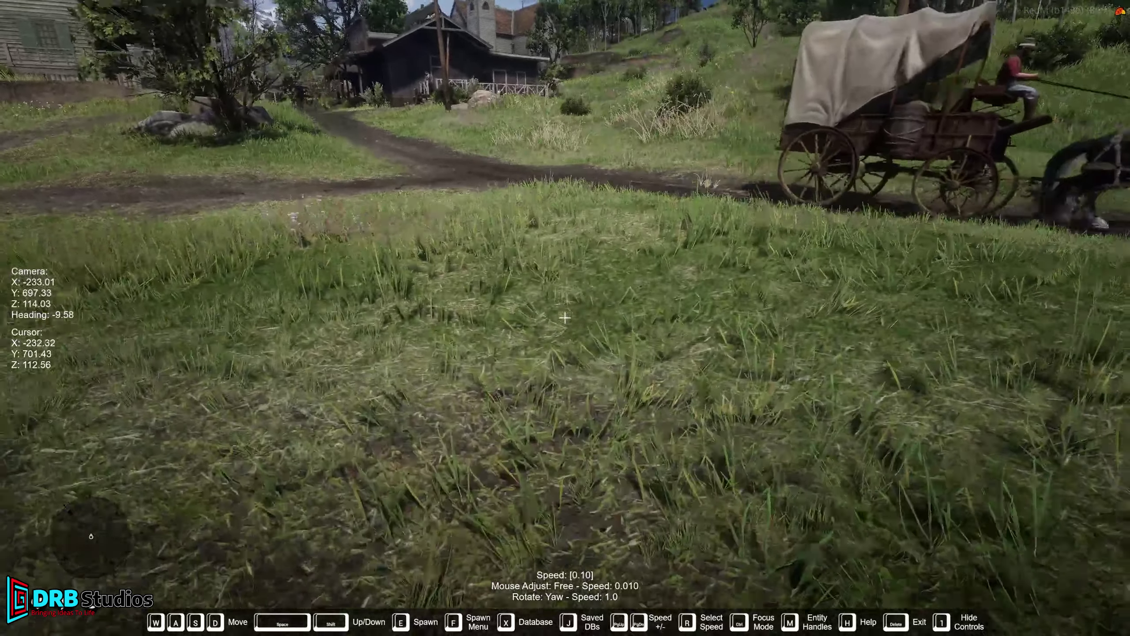
{"action": "key", "text": "space"}
{"action": "key", "text": "s"}
{"action": "key", "text": "w"}
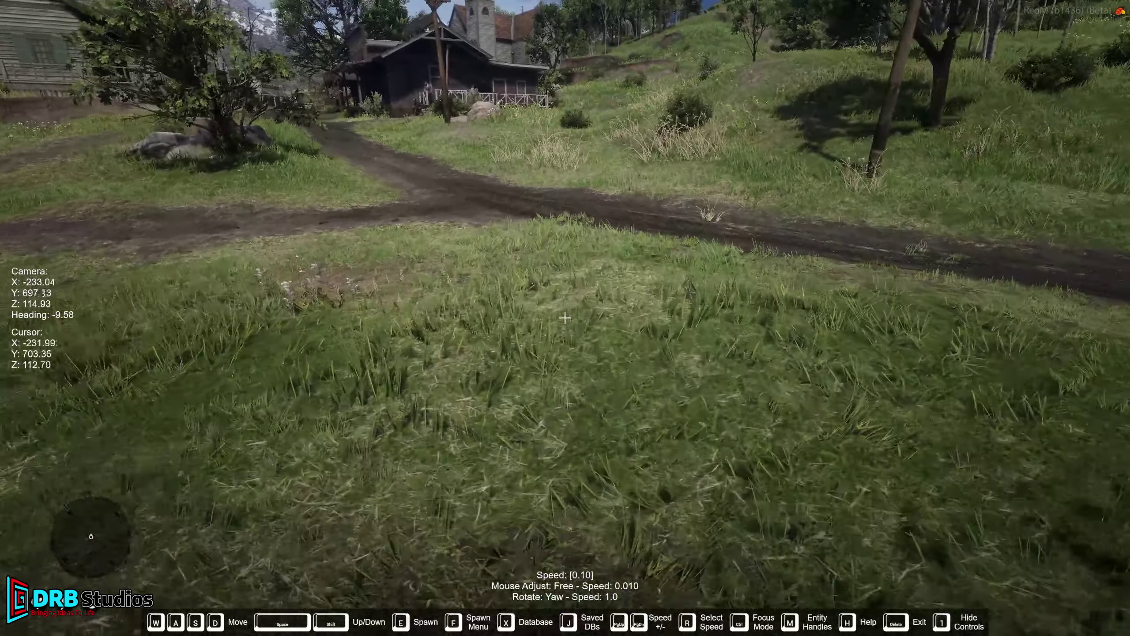
{"action": "key", "text": "s"}
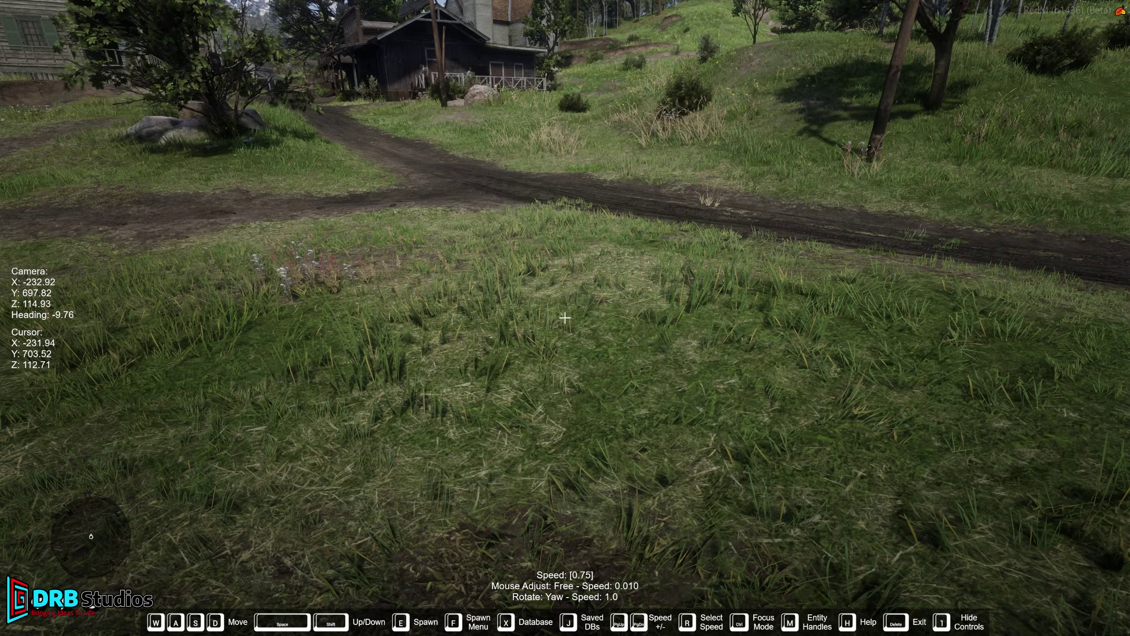
Fly the camera forward and backward toward the dirt road at speed 0.75 to examine fast movement
{"action": "key", "text": "w"}
{"action": "key", "text": "s"}
{"action": "key", "text": "w"}
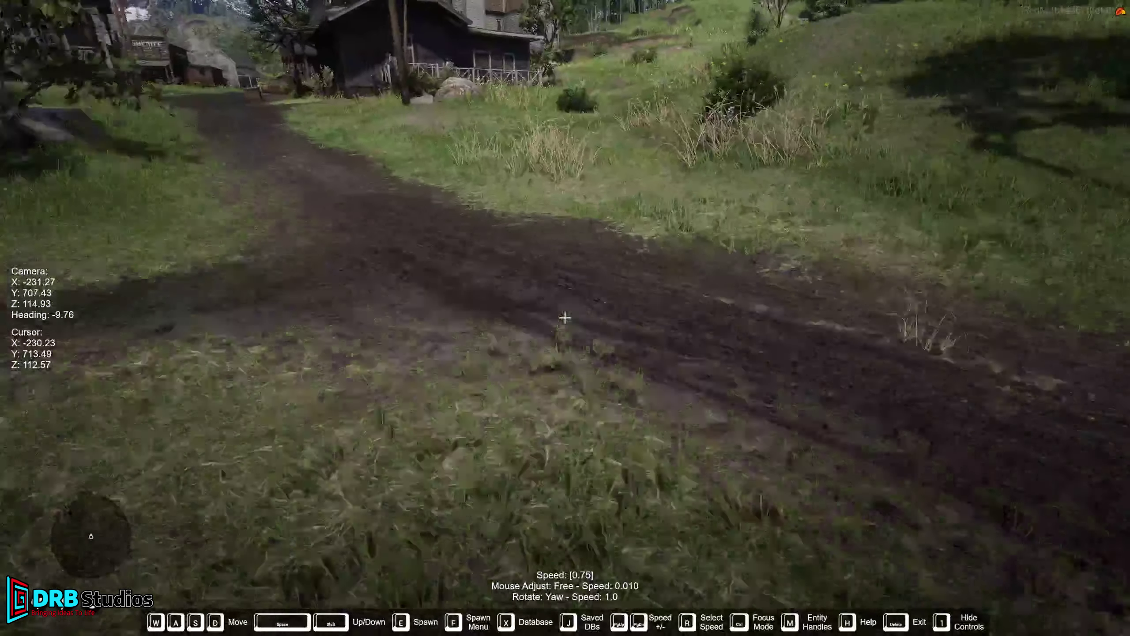
{"action": "key", "text": "s"}
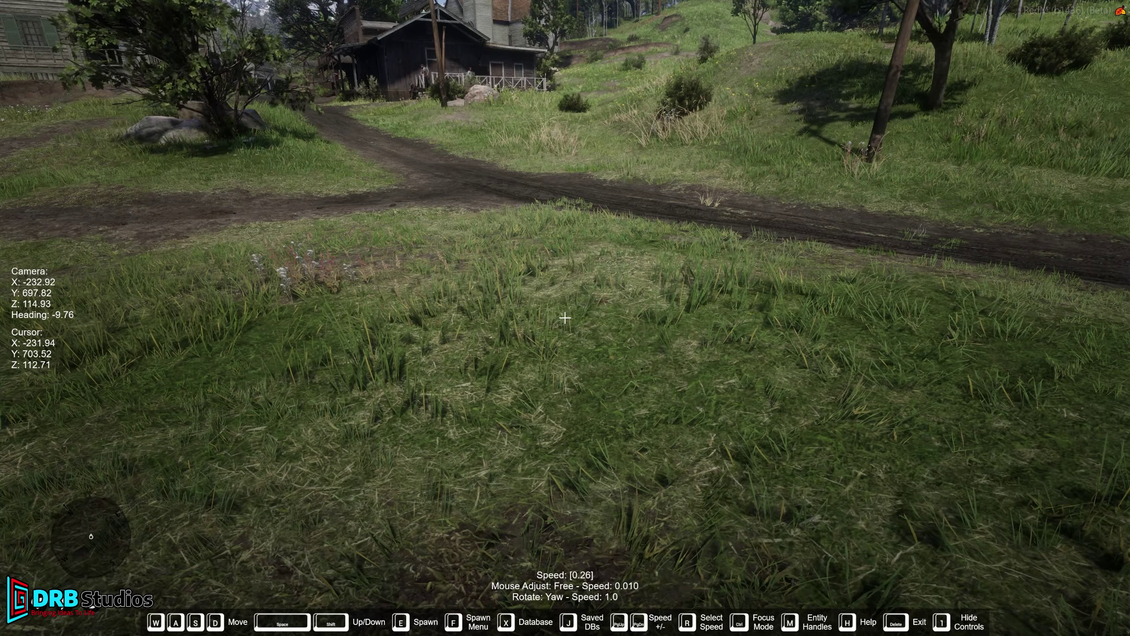
Lower the camera speed to 0.01 and move forward and backward to examine fine movement
{"action": "key", "text": "w"}
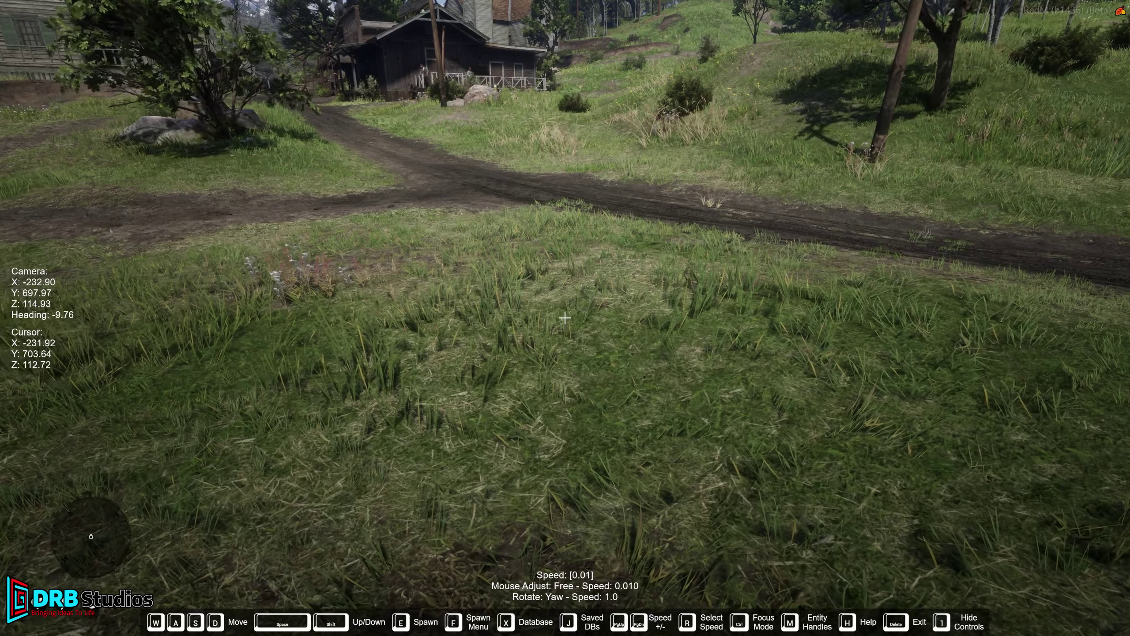
{"action": "key", "text": "s"}
{"action": "key", "text": "w"}
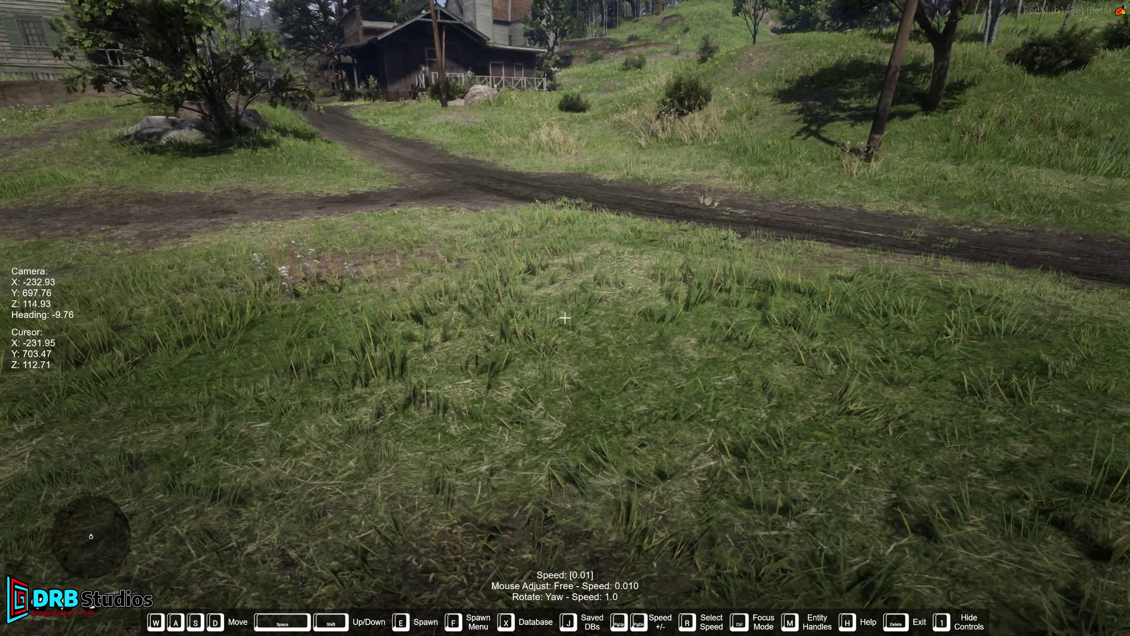
{"action": "key", "text": "w"}
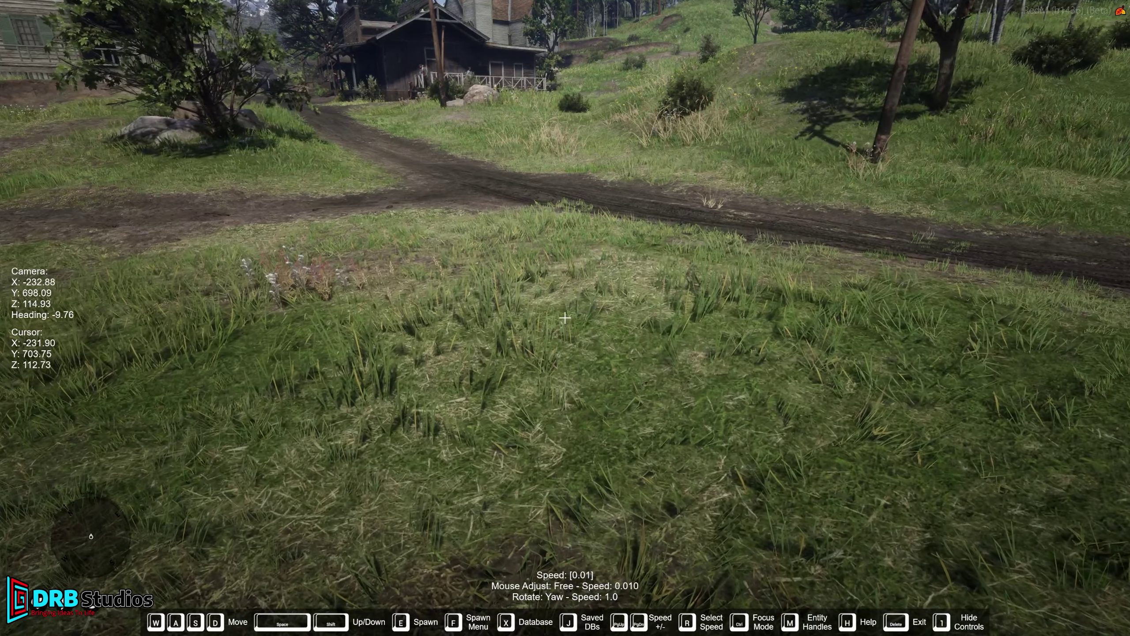
{"action": "key", "text": "s"}
{"action": "key", "text": "w"}
Raise the camera speed to 0.10 and turn on the entity handles for the surrounding objects
{"action": "key", "text": "Page_Up"}
{"action": "key", "text": "Page_Up"}
{"action": "key", "text": "Page_Up"}
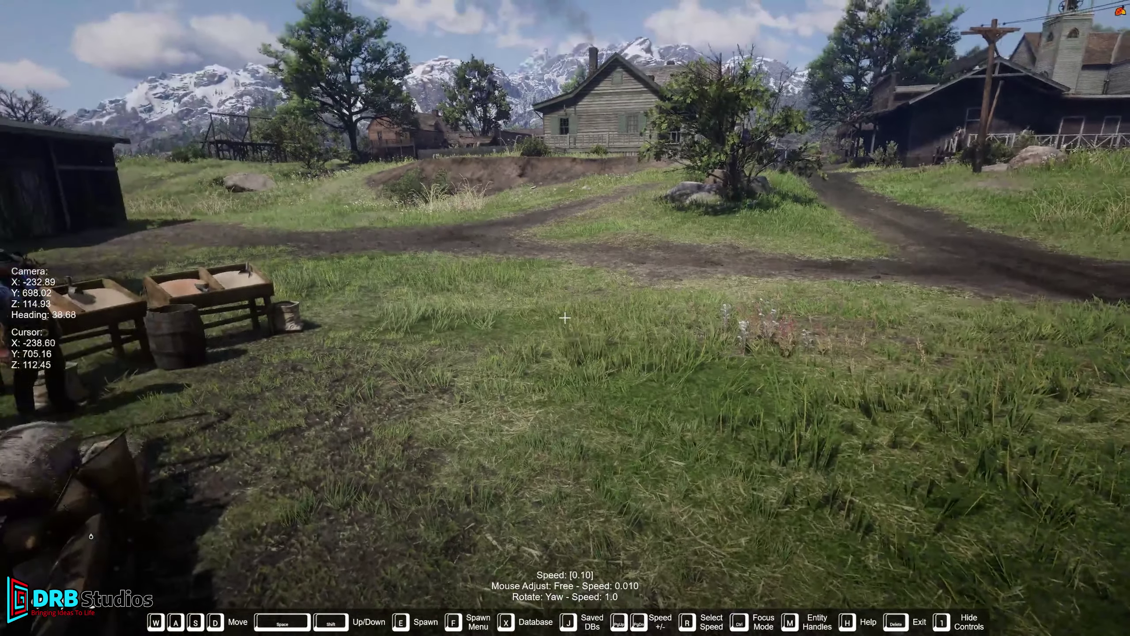
{"action": "key", "text": "m"}
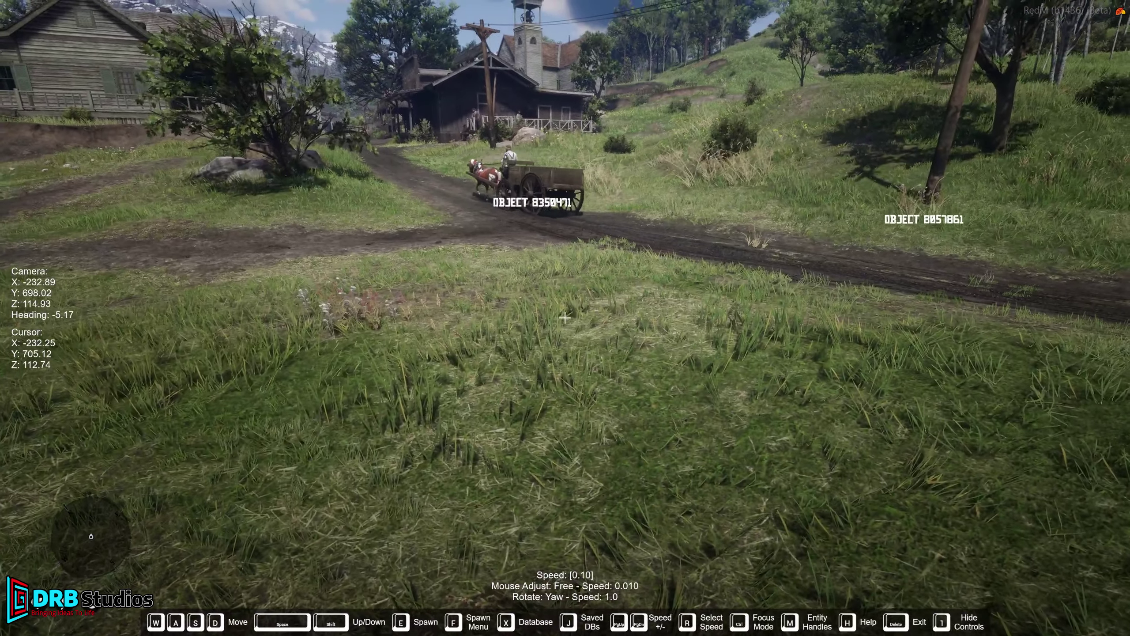
Turn off the entity handles, and exit and restart the spooner
{"action": "key", "text": "m"}
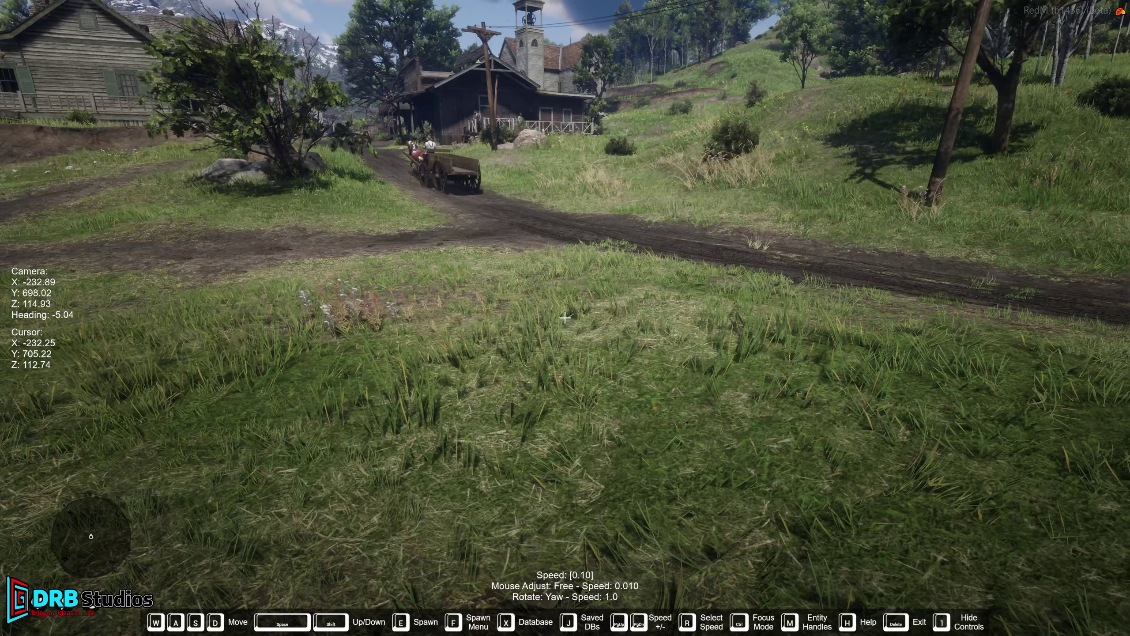
{"action": "key", "text": "Delete"}
{"action": "key", "text": "Delete"}
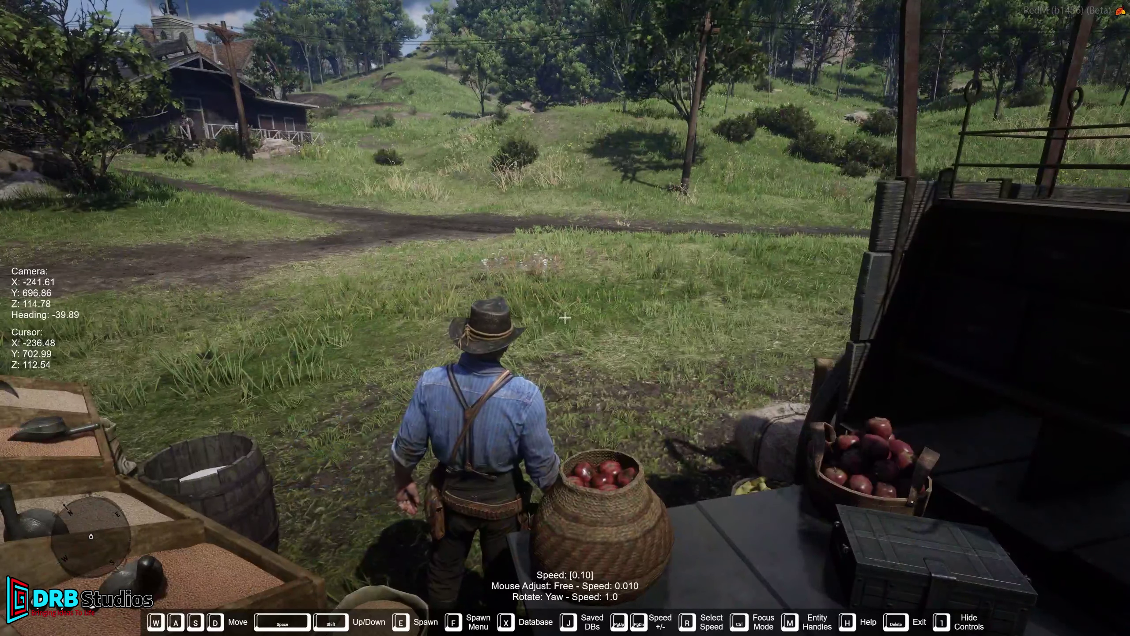
{"action": "key", "text": "Delete"}
{"action": "key", "text": "Delete"}
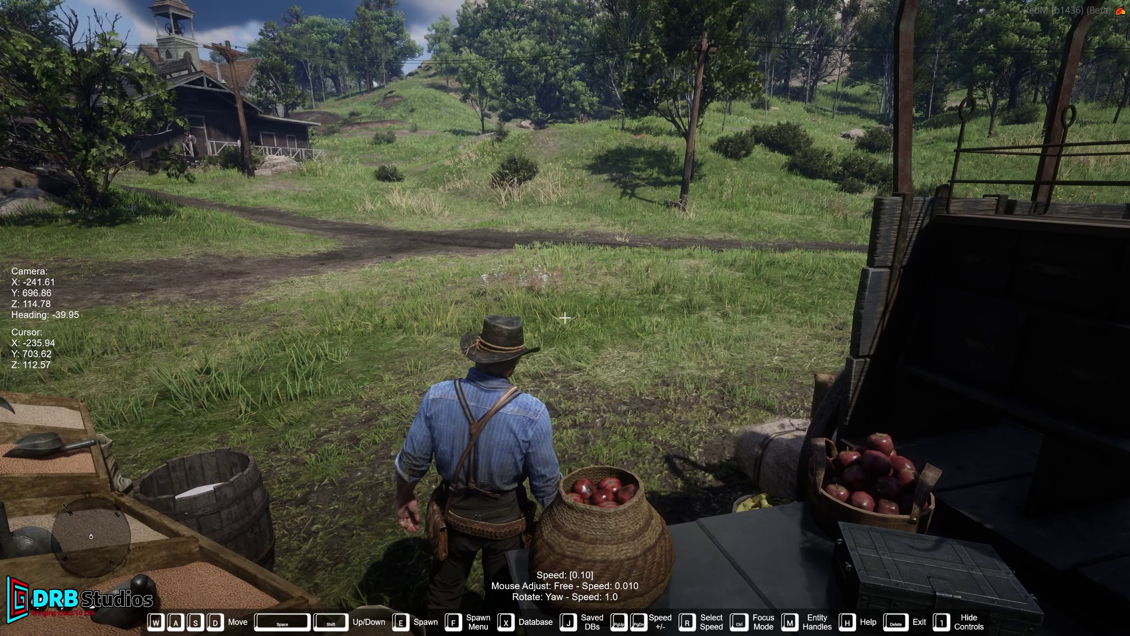
Hide and restore the on-screen controls over the grass, and view the database of spawned entities
{"action": "key", "text": "w"}
{"action": "key", "text": "w"}
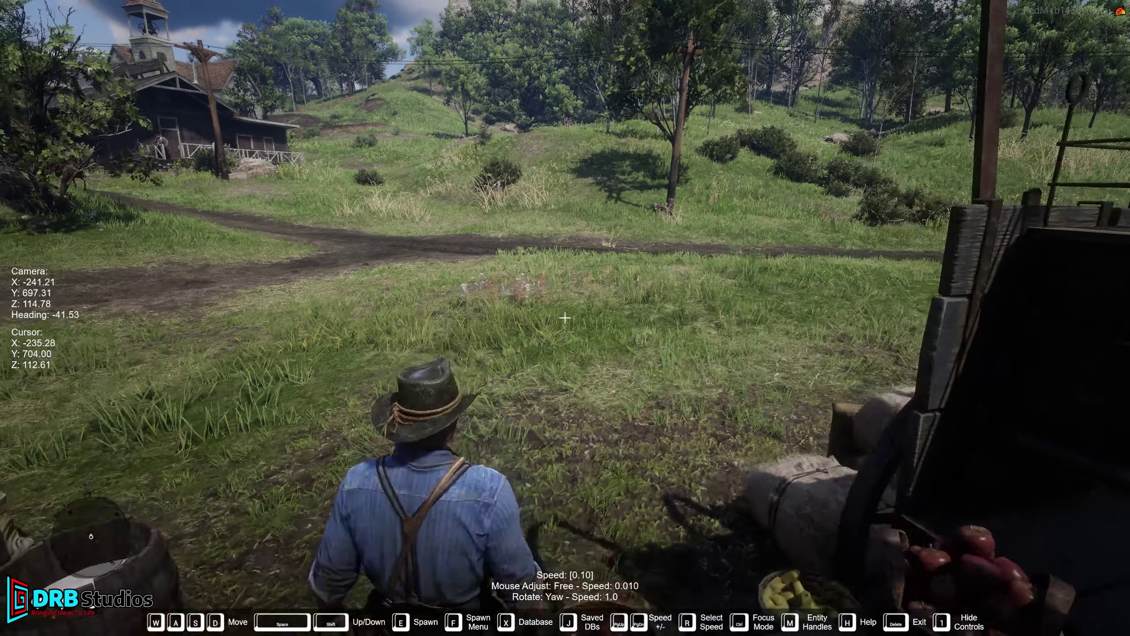
{"action": "key", "text": "w"}
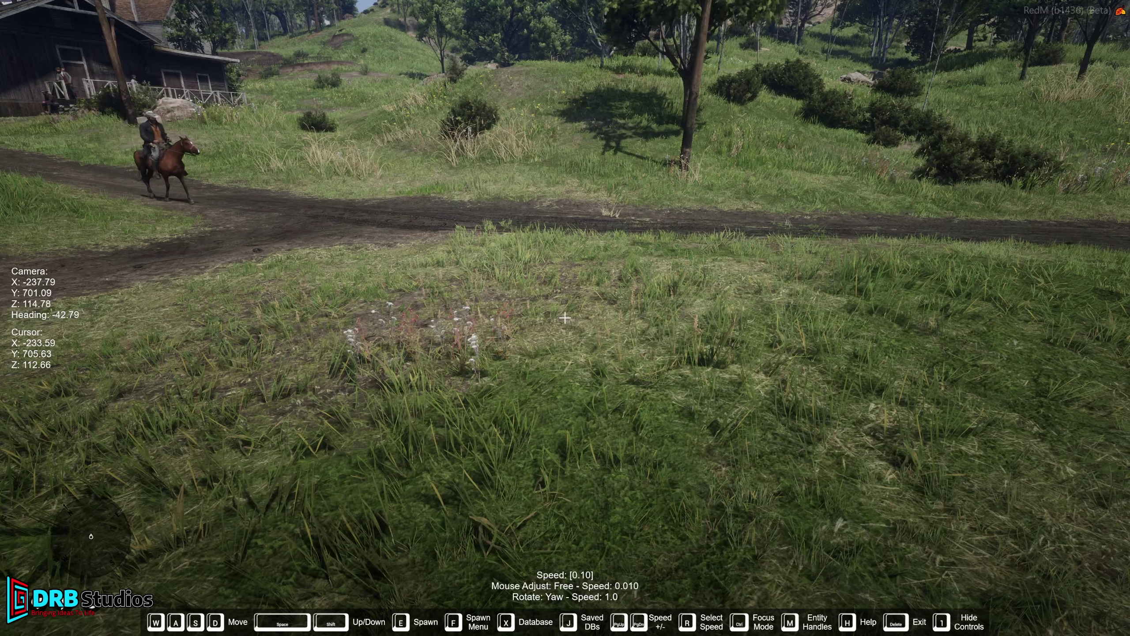
{"action": "key", "text": "1"}
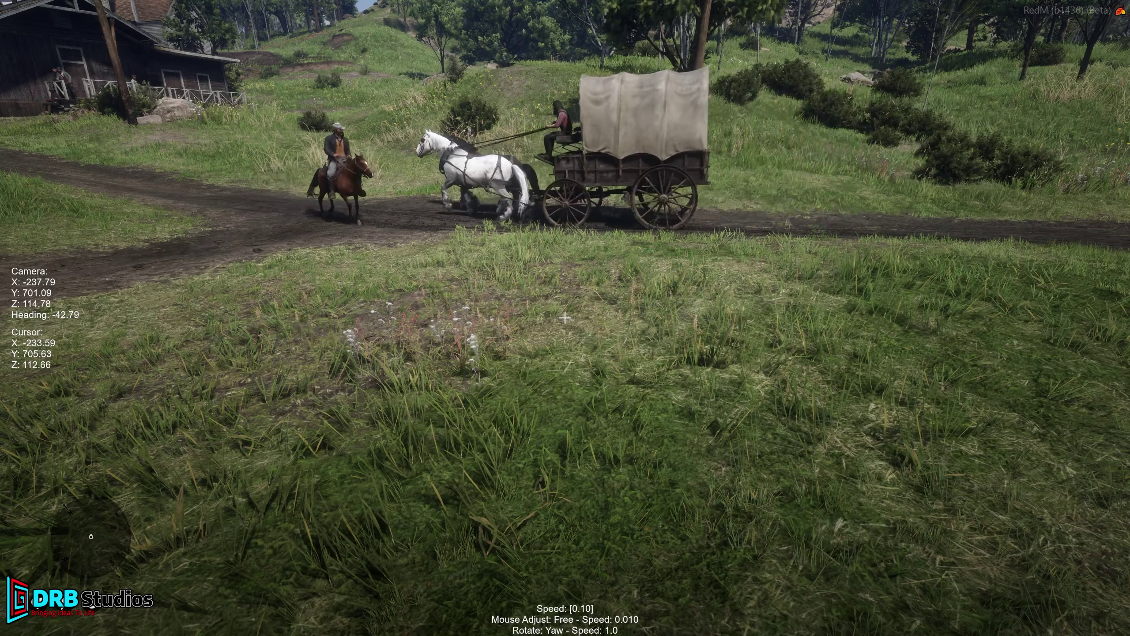
{"action": "key", "text": "1"}
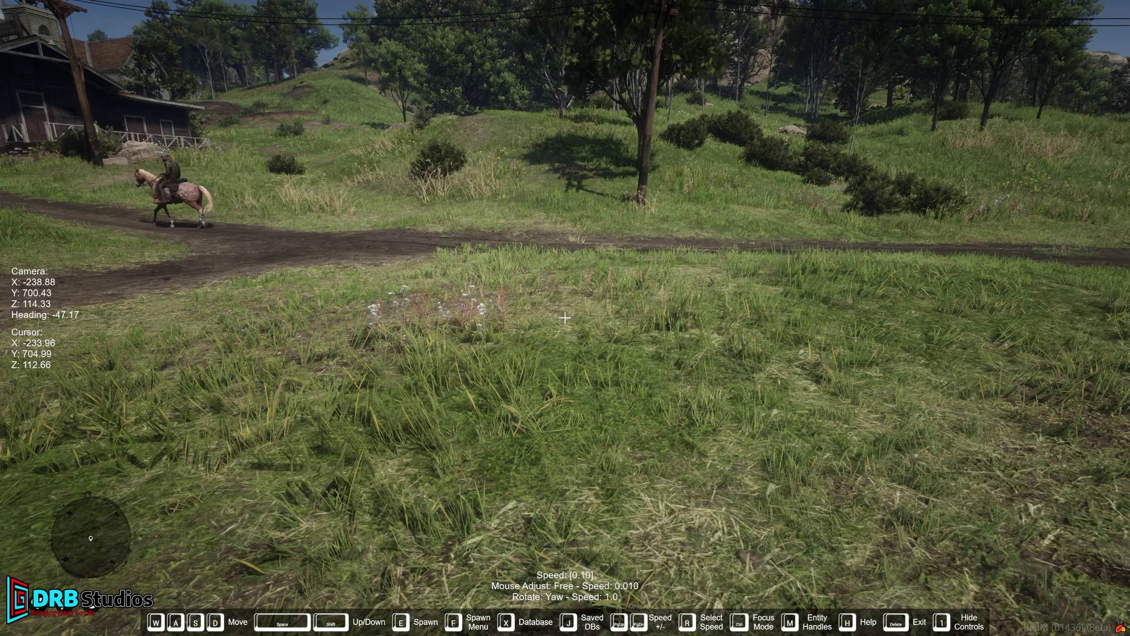
{"action": "key", "text": "x"}
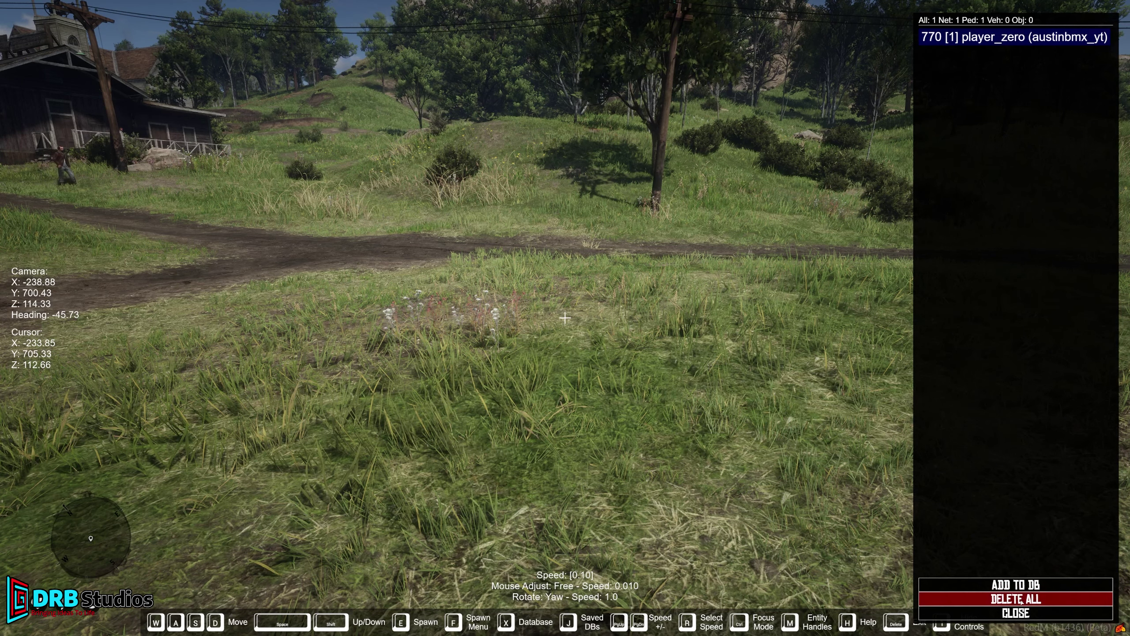
{"action": "left_click", "coordinate": [1016, 612]}
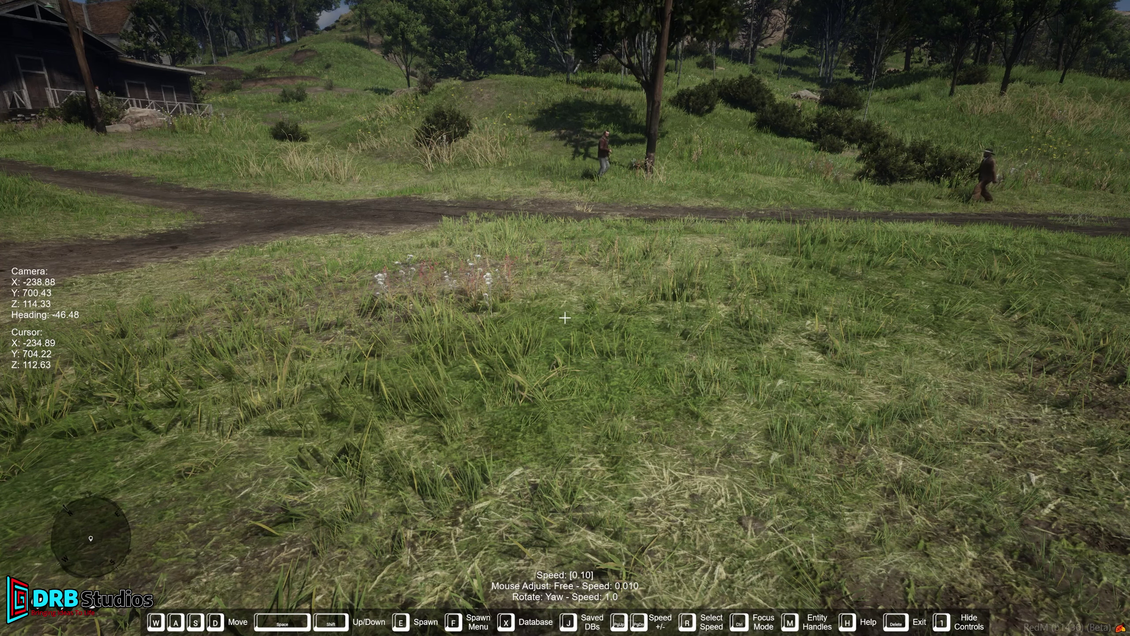
Search the spawnable objects for "salt" and choose p_barrelsalt01x as the object to spawn
{"action": "key", "text": "f"}
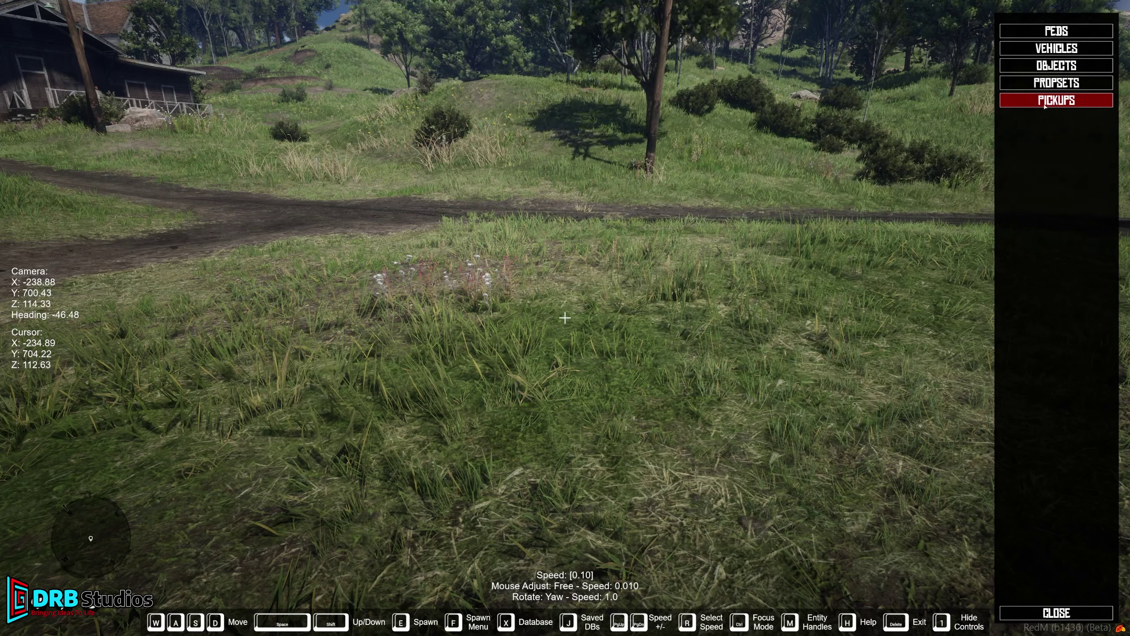
{"action": "key", "text": "Up"}
{"action": "key", "text": "Up"}
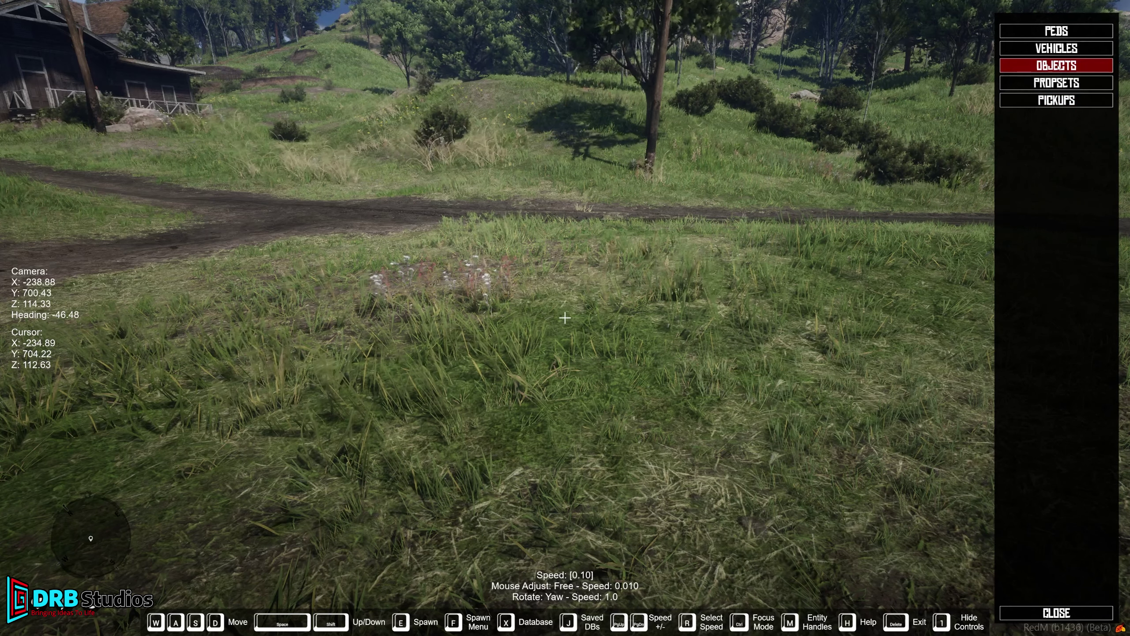
{"action": "key", "text": "Return"}
{"action": "key", "text": "Up"}
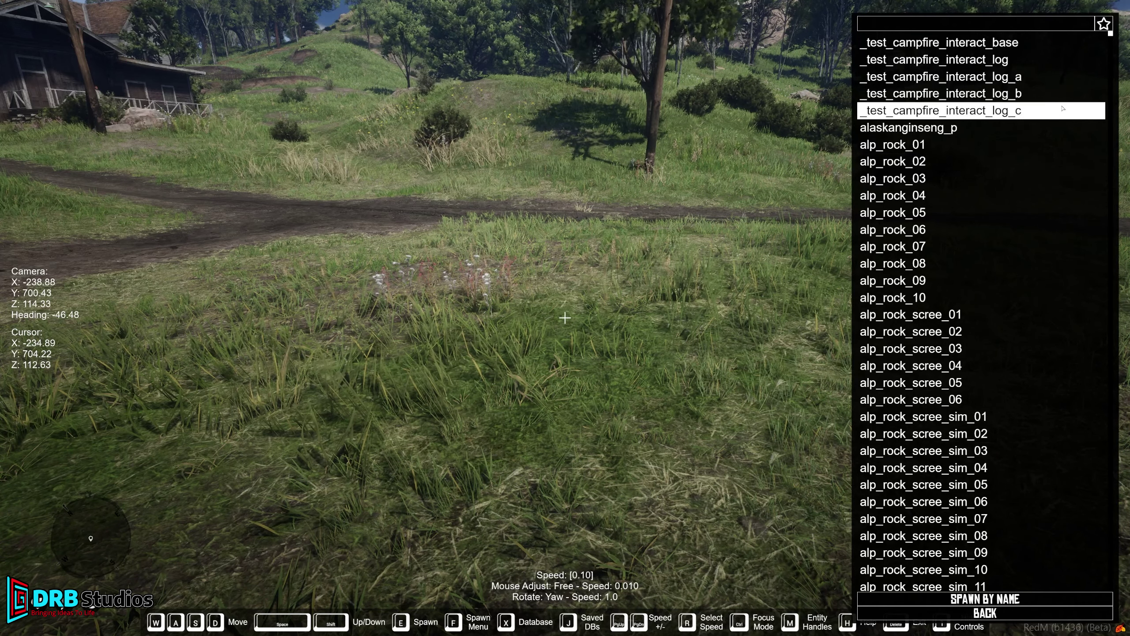
{"action": "key", "text": "Up"}
{"action": "key", "text": "Up"}
{"action": "key", "text": "Up"}
{"action": "left_click_drag", "start_coordinate": [1111, 35], "coordinate": [1046, 164]}
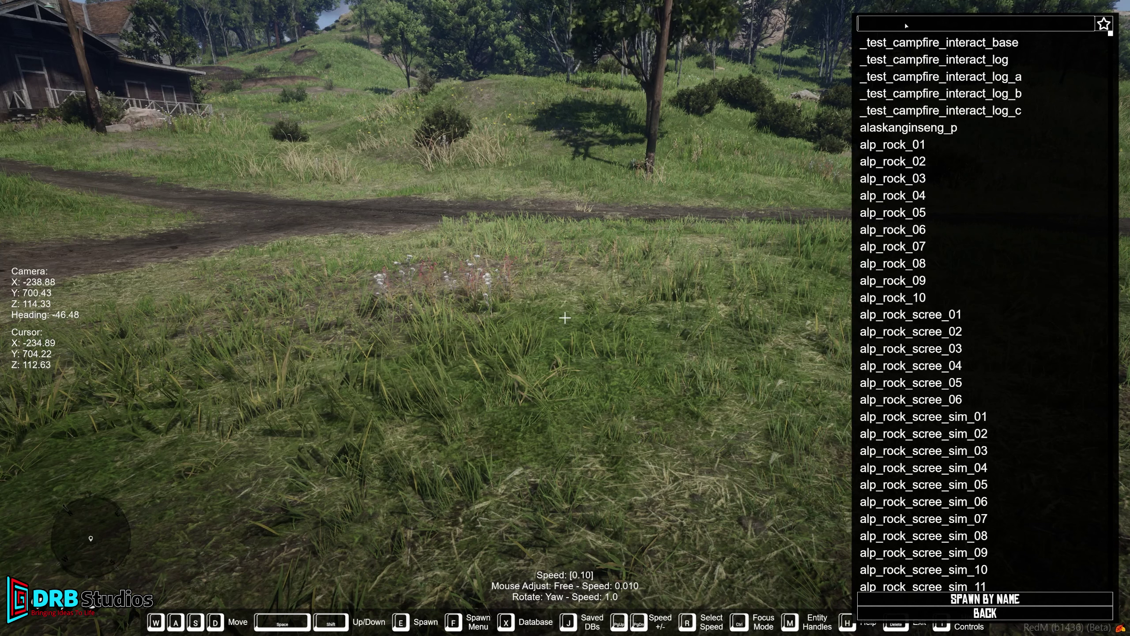
{"action": "type", "text": "salt"}
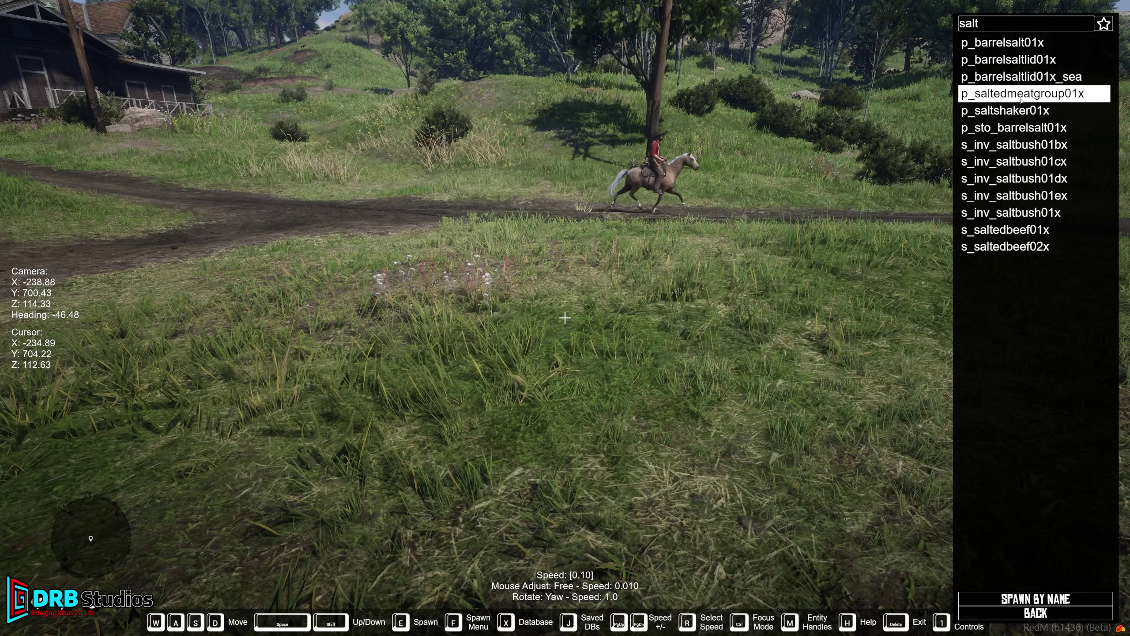
{"action": "left_click", "coordinate": [1005, 43]}
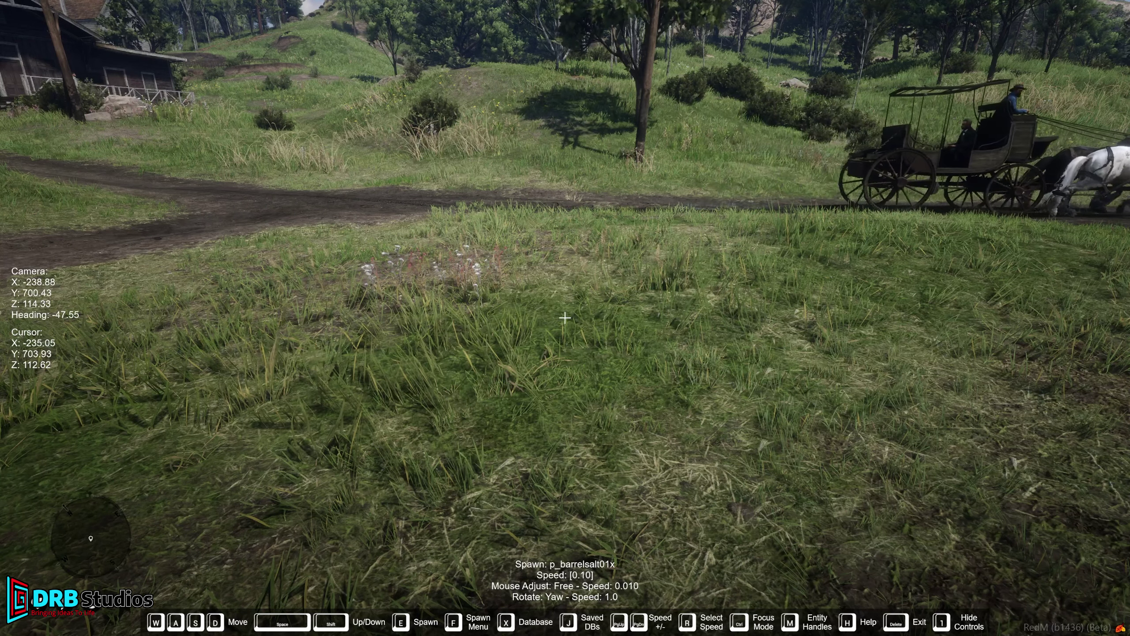
Spawn a row of eight p_barrelsalt01x barrels across the grass
{"action": "key", "text": "e"}
{"action": "key", "text": "e"}
{"action": "key", "text": "e"}
{"action": "key", "text": "e"}
{"action": "key", "text": "e"}
{"action": "key", "text": "e"}
{"action": "key", "text": "e"}
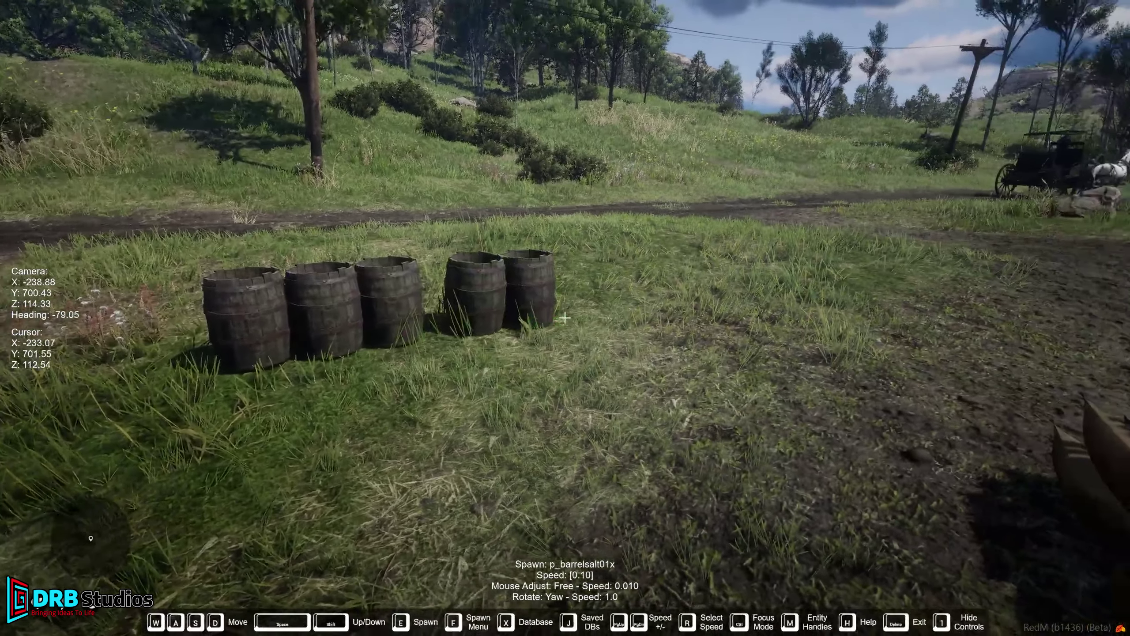
{"action": "key", "text": "e"}
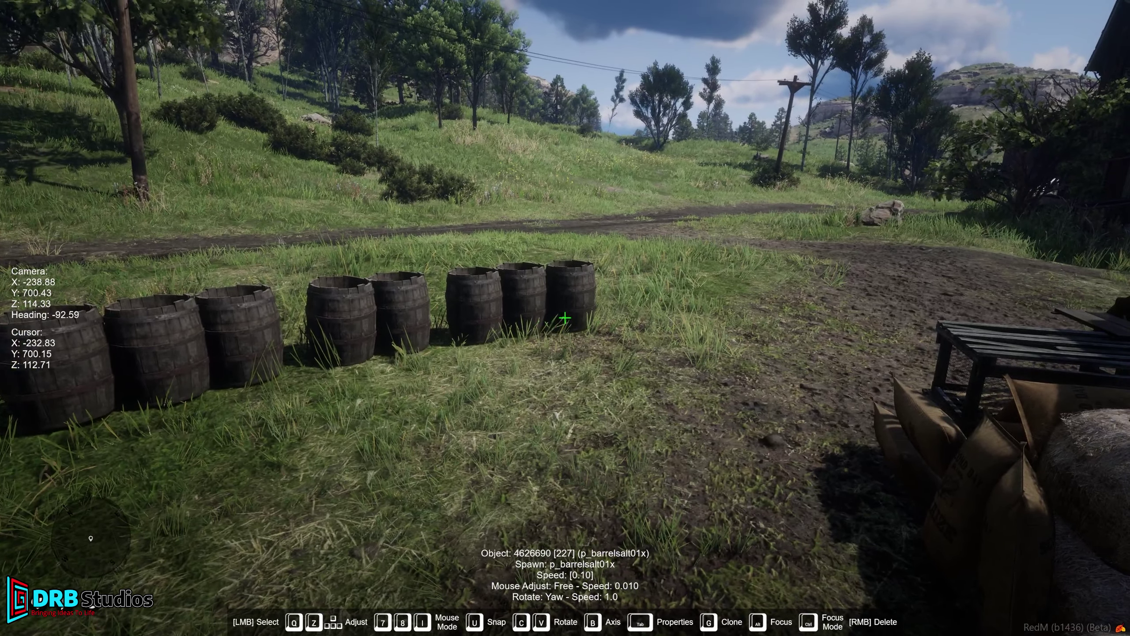
Delete the spawned salt barrels from the row one by one
{"action": "right_click", "coordinate": [564, 318]}
{"action": "right_click", "coordinate": [564, 318]}
{"action": "right_click", "coordinate": [565, 318]}
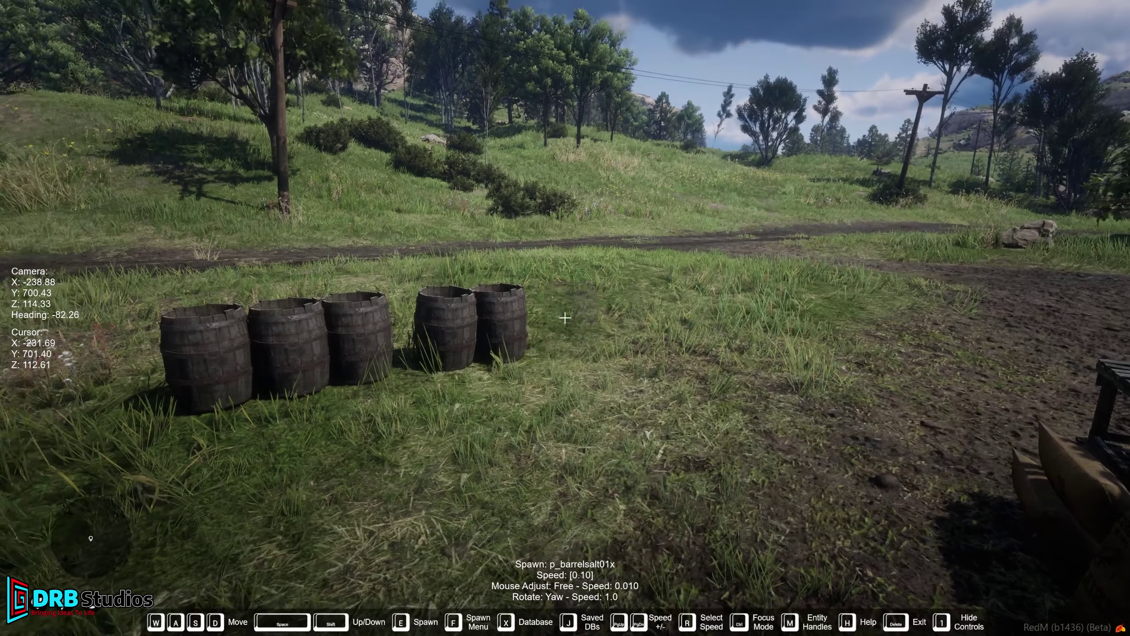
{"action": "right_click", "coordinate": [565, 317]}
{"action": "right_click", "coordinate": [564, 318]}
{"action": "right_click", "coordinate": [565, 317]}
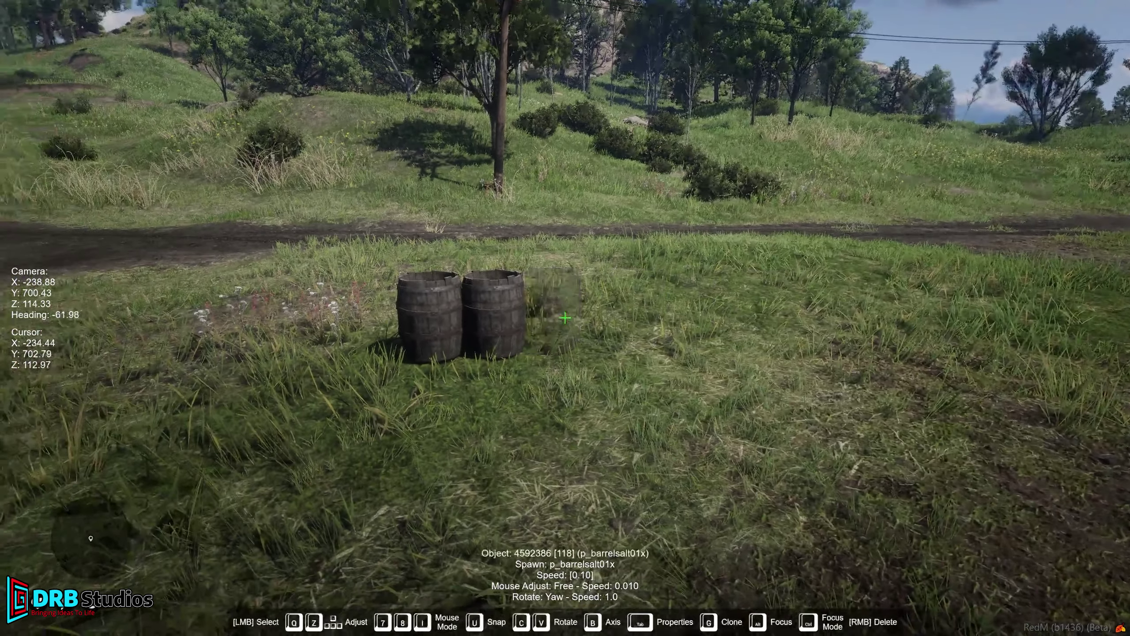
{"action": "right_click", "coordinate": [565, 317]}
Nudge the single salt barrel sideways, forward and backward over the grass, finishing closer to the camera
{"action": "key", "text": "w"}
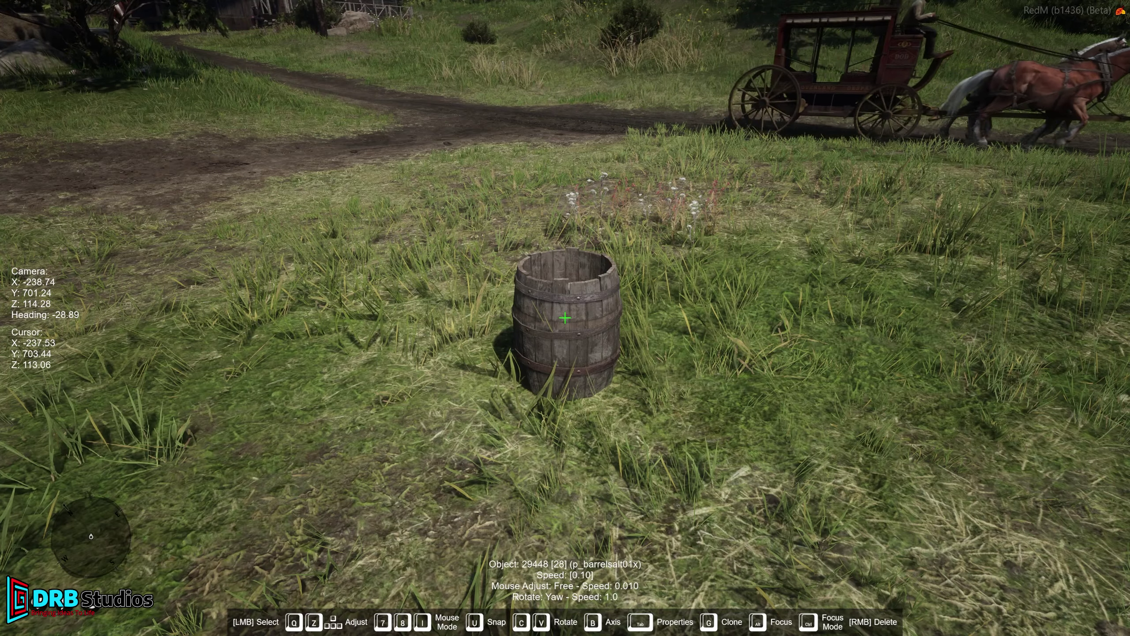
{"action": "right_click", "coordinate": [565, 317]}
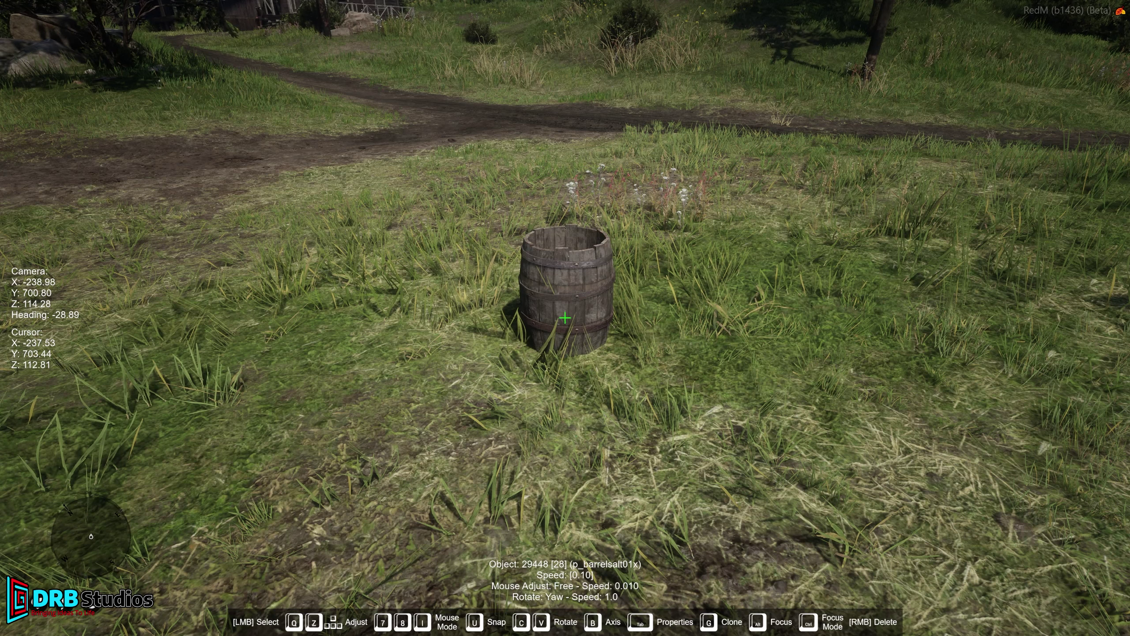
{"action": "key", "text": "Right"}
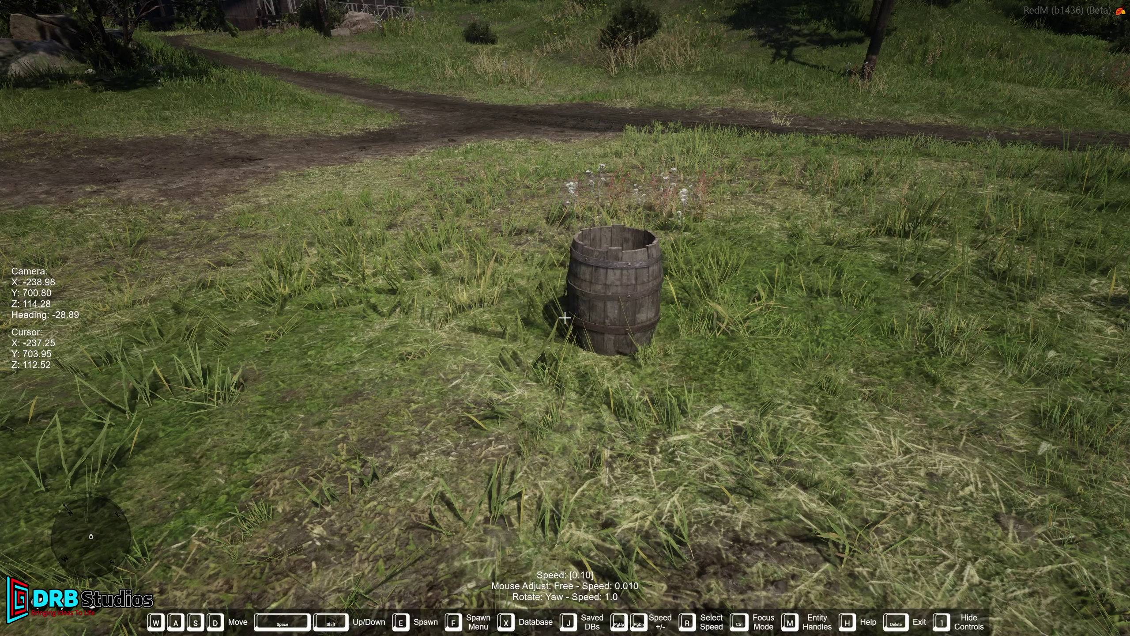
{"action": "key", "text": "Up"}
{"action": "key", "text": "Down"}
{"action": "key", "text": "Left"}
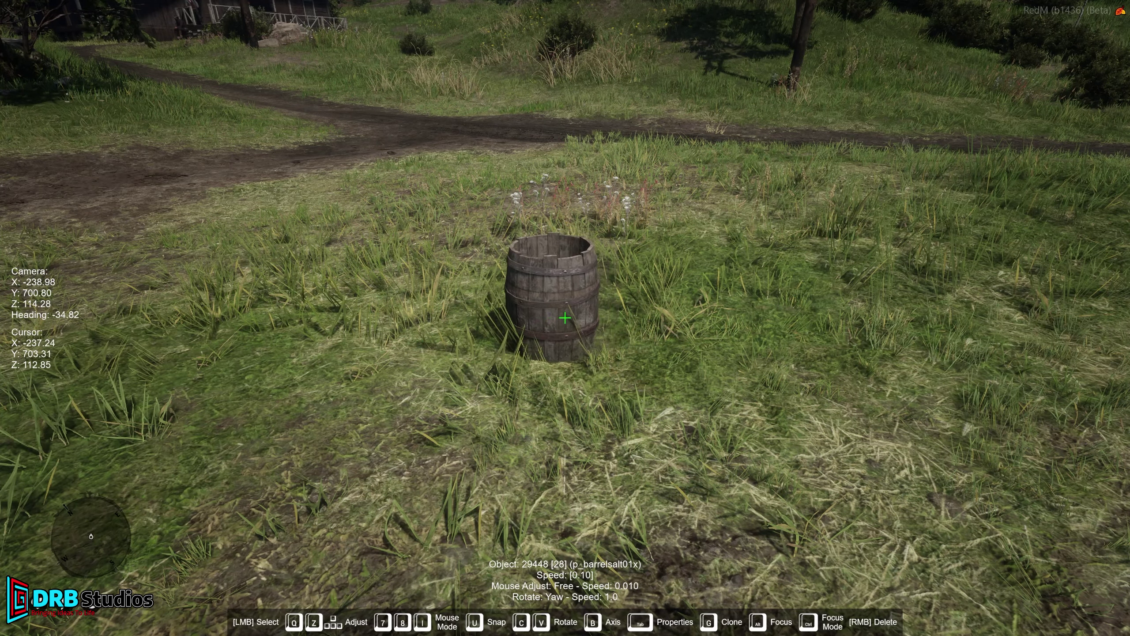
{"action": "key", "text": "Right"}
{"action": "key", "text": "Up"}
{"action": "key", "text": "Down"}
{"action": "key", "text": "Up"}
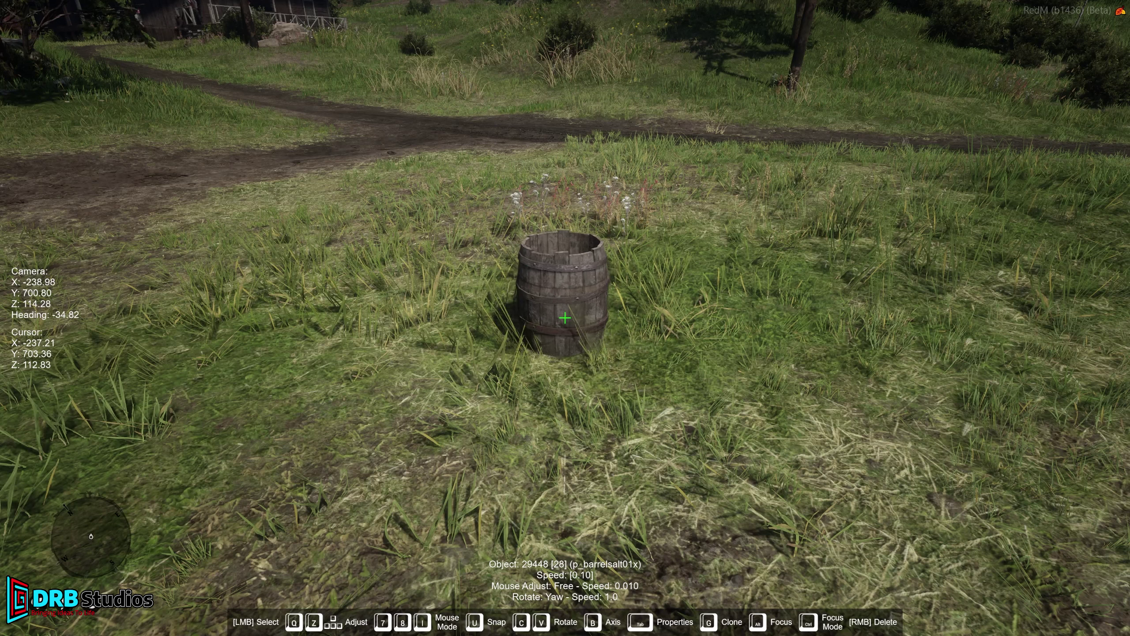
{"action": "key", "text": "Left"}
{"action": "key", "text": "Up"}
{"action": "key", "text": "Right"}
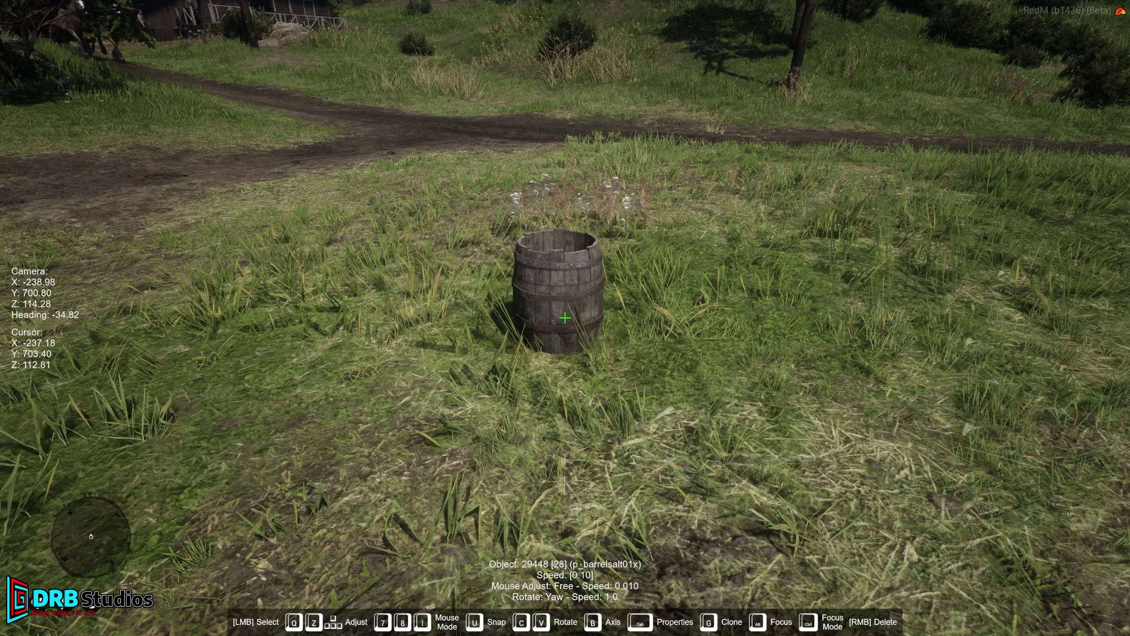
{"action": "key", "text": "Left"}
{"action": "key", "text": "Down"}
{"action": "key", "text": "Down"}
{"action": "key", "text": "Right"}
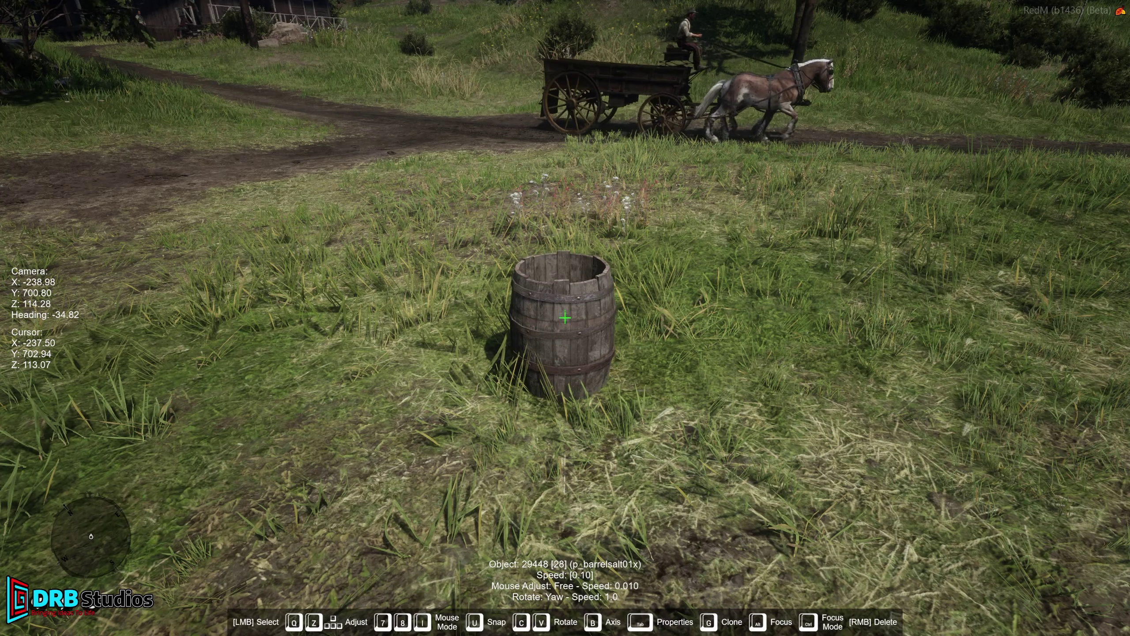
Raise and lower the salt barrel, and snap it to the ground
{"action": "key", "text": "q"}
{"action": "key", "text": "q"}
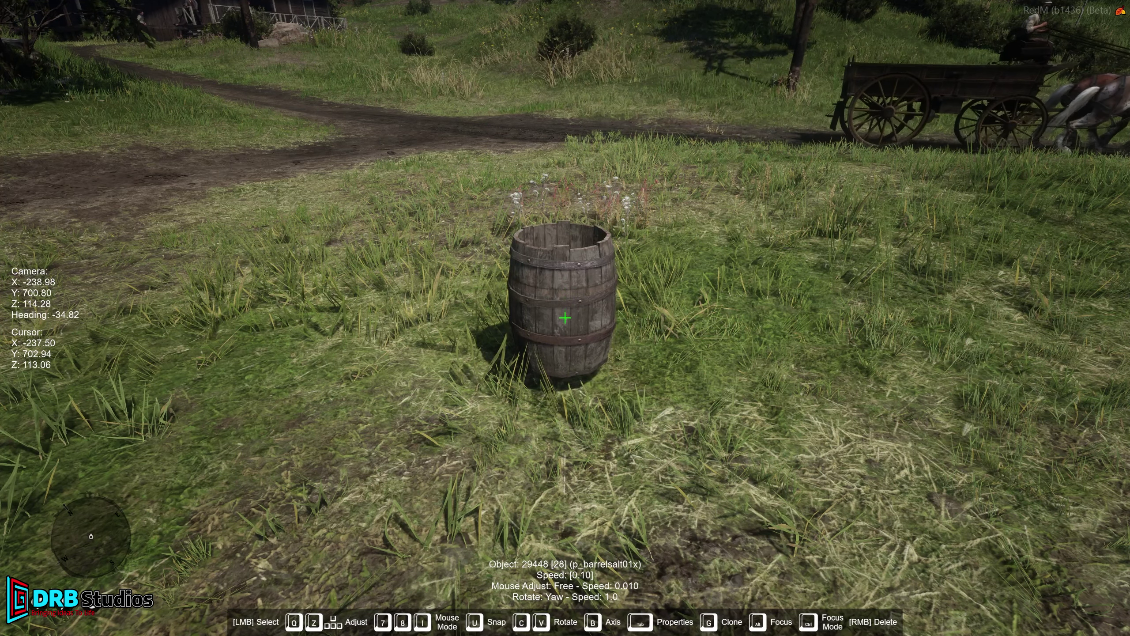
{"action": "key", "text": "z"}
{"action": "key", "text": "z"}
{"action": "key", "text": "q"}
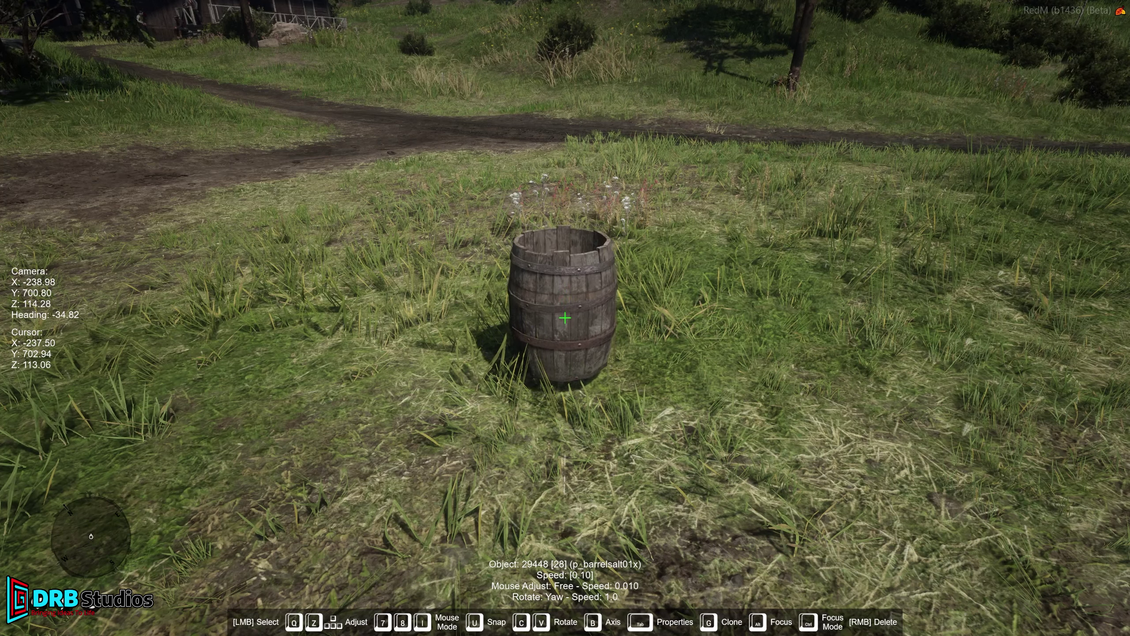
{"action": "key", "text": "u"}
Shift the snapped salt barrel in small sideways, forward and backward moves, and raise it slightly
{"action": "key", "text": "Right"}
{"action": "key", "text": "Left"}
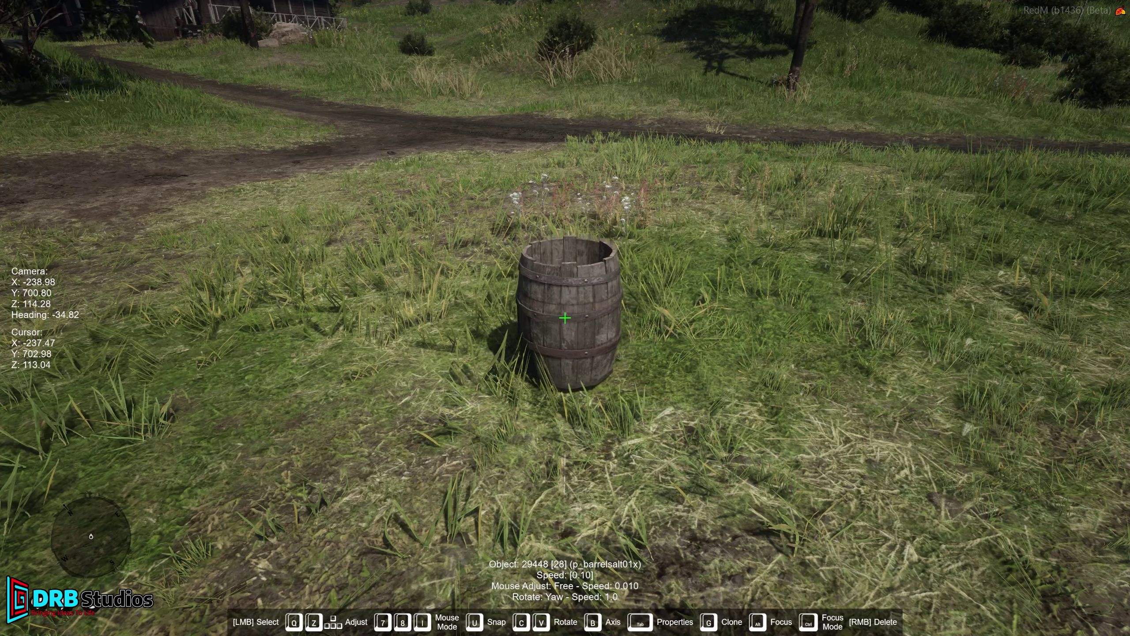
{"action": "key", "text": "Right"}
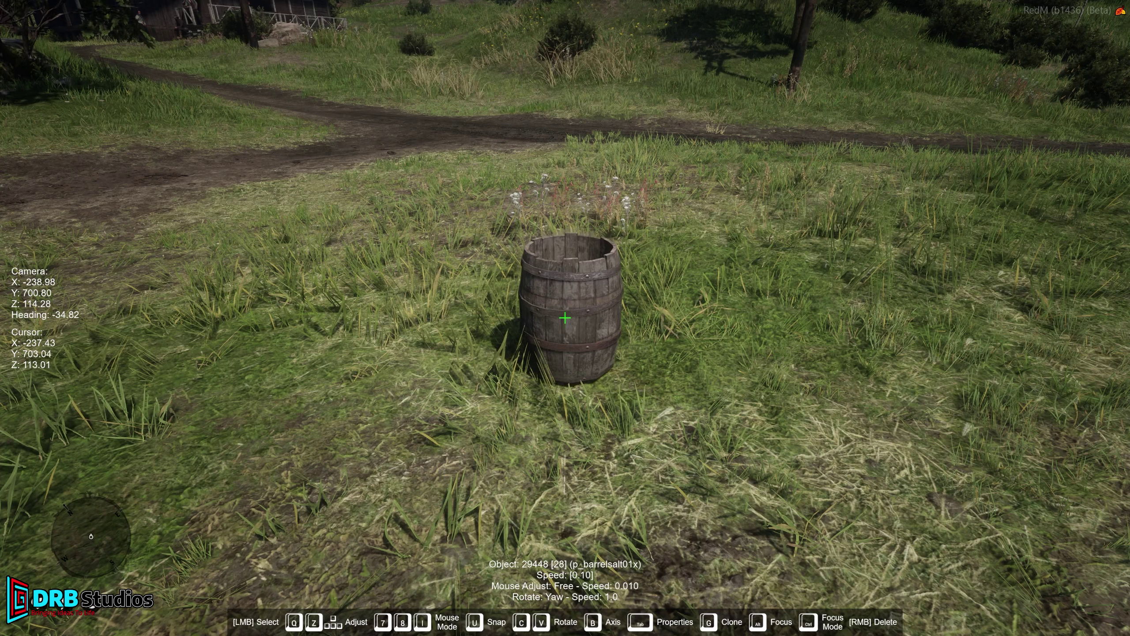
{"action": "key", "text": "Left"}
{"action": "key", "text": "Down"}
{"action": "key", "text": "Left"}
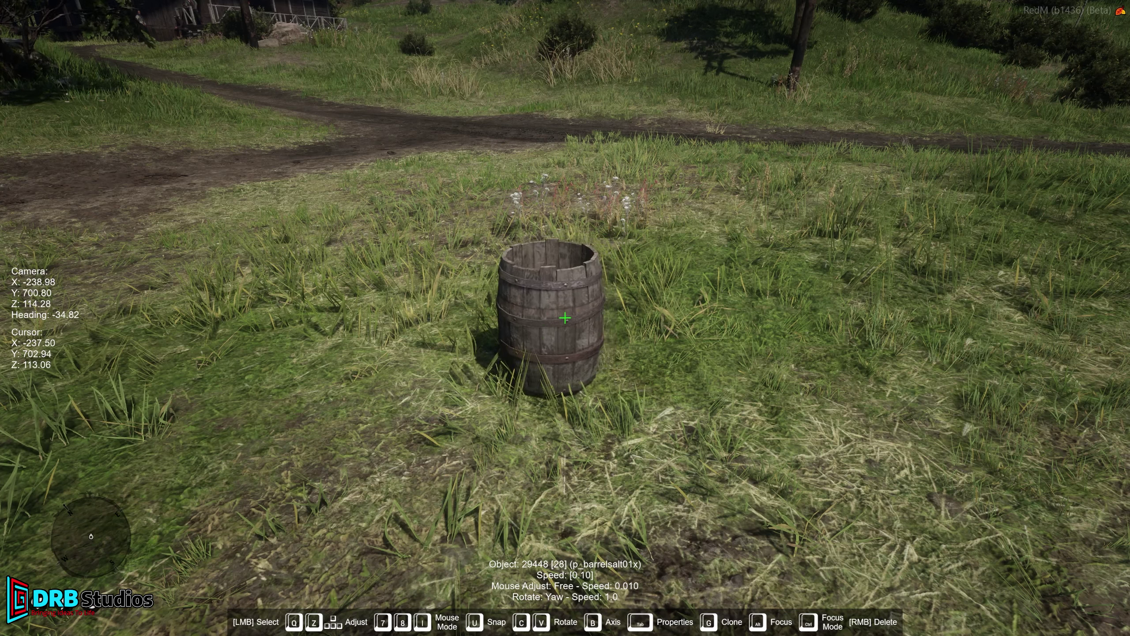
{"action": "key", "text": "Down"}
{"action": "key", "text": "Up"}
{"action": "key", "text": "Left"}
{"action": "key", "text": "Right"}
{"action": "key", "text": "Left"}
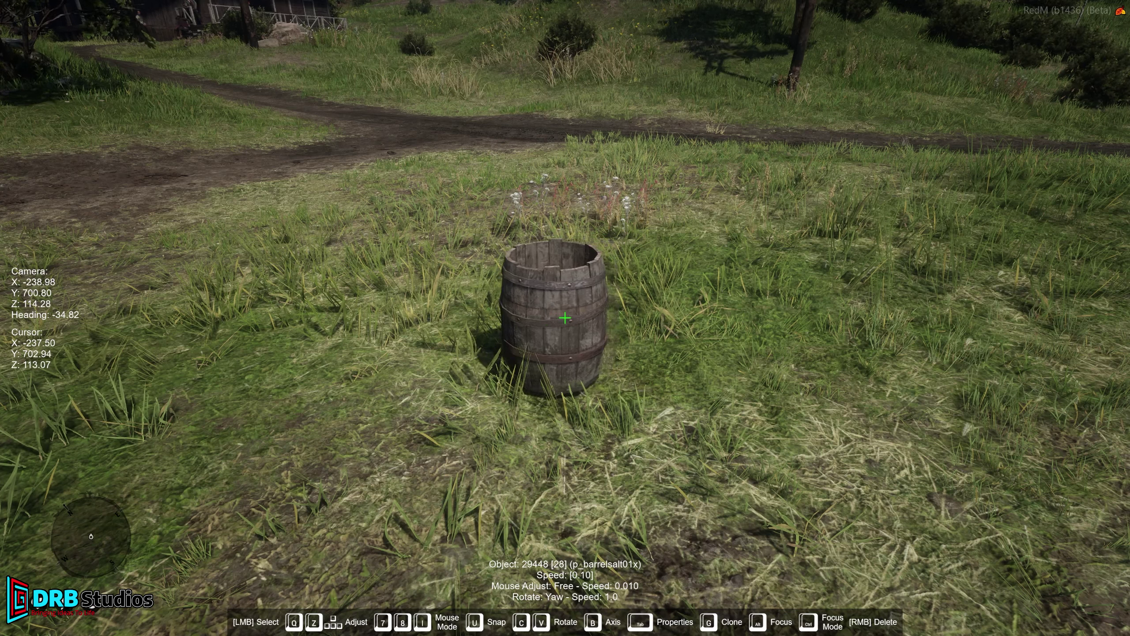
{"action": "key", "text": "Right"}
{"action": "key", "text": "Right"}
{"action": "key", "text": "Right"}
{"action": "key", "text": "q"}
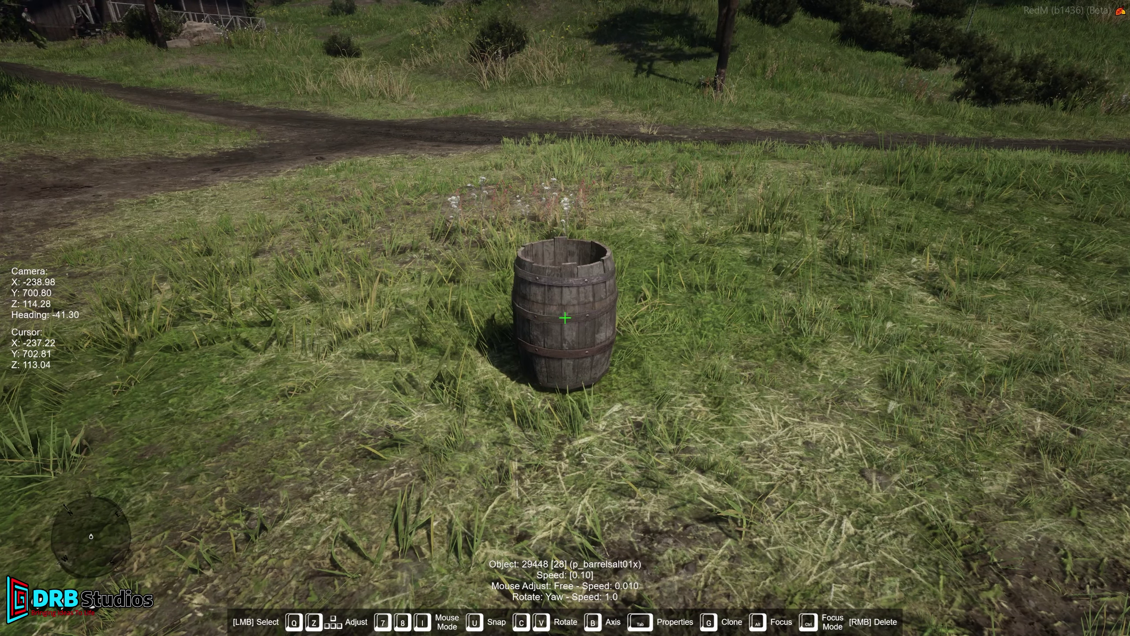
Focus the camera on the salt barrel and switch the focus mode to Free
{"action": "key", "text": "alt"}
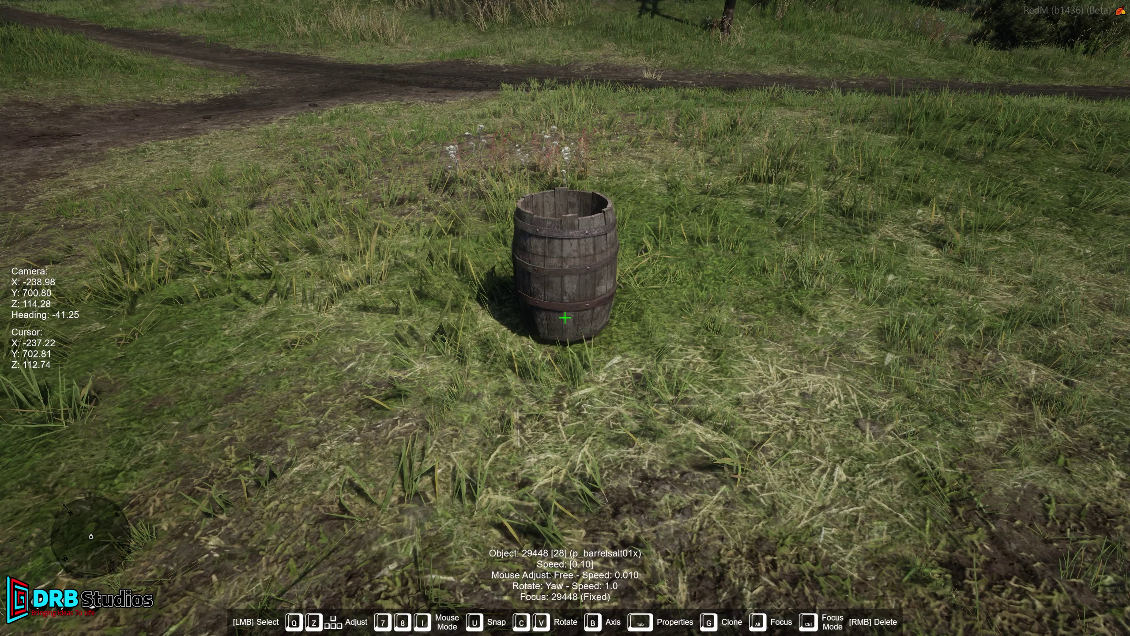
{"action": "key", "text": "ctrl"}
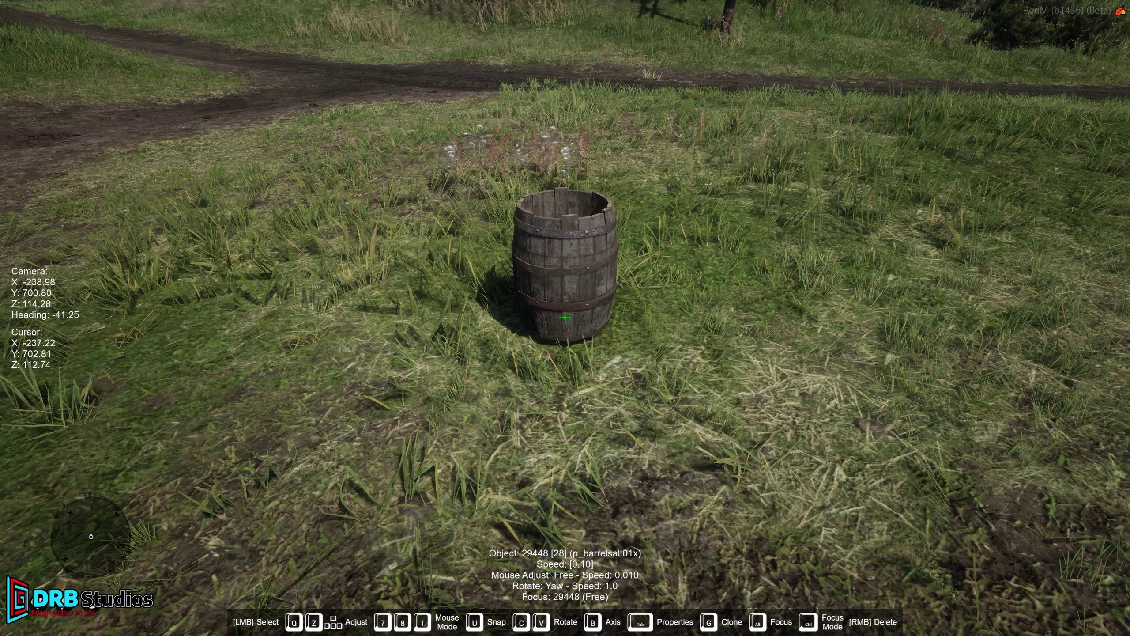
Switch the focus mode to Fixed and move the focused salt barrel forward, backward, up and down
{"action": "key", "text": "ctrl"}
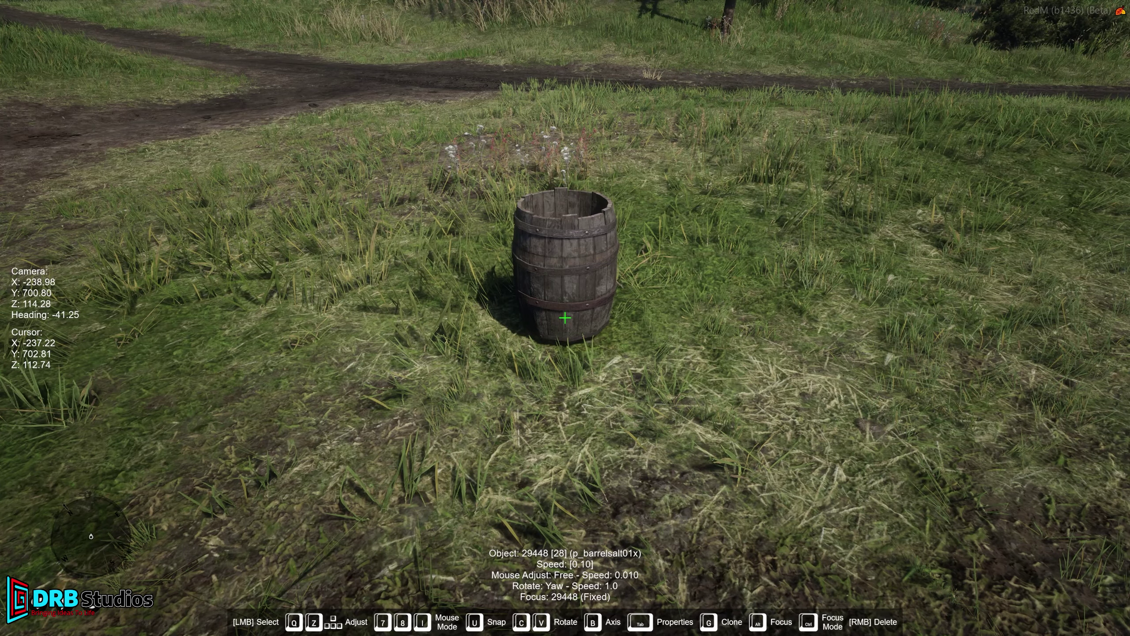
{"action": "key", "text": "Up"}
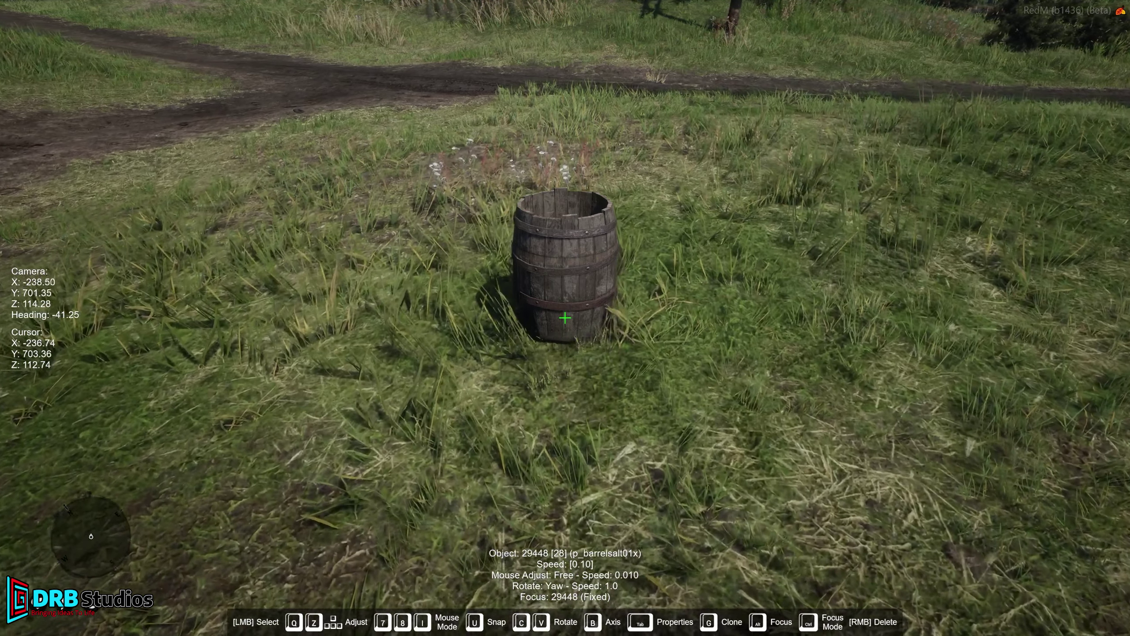
{"action": "key", "text": "Down"}
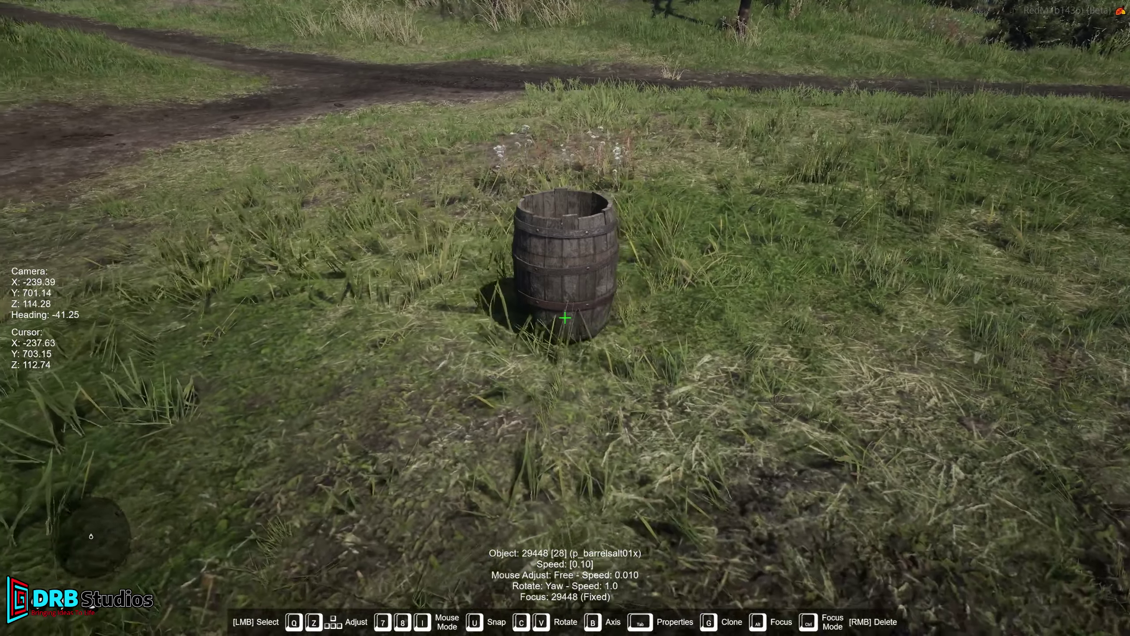
{"action": "key", "text": "Up"}
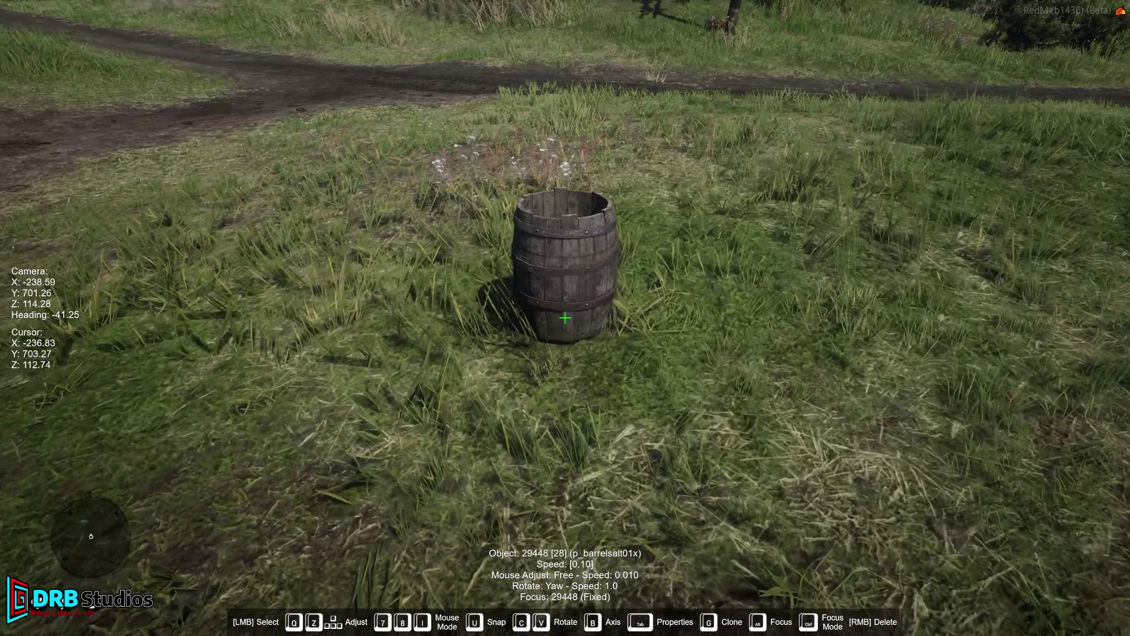
{"action": "key", "text": "Down"}
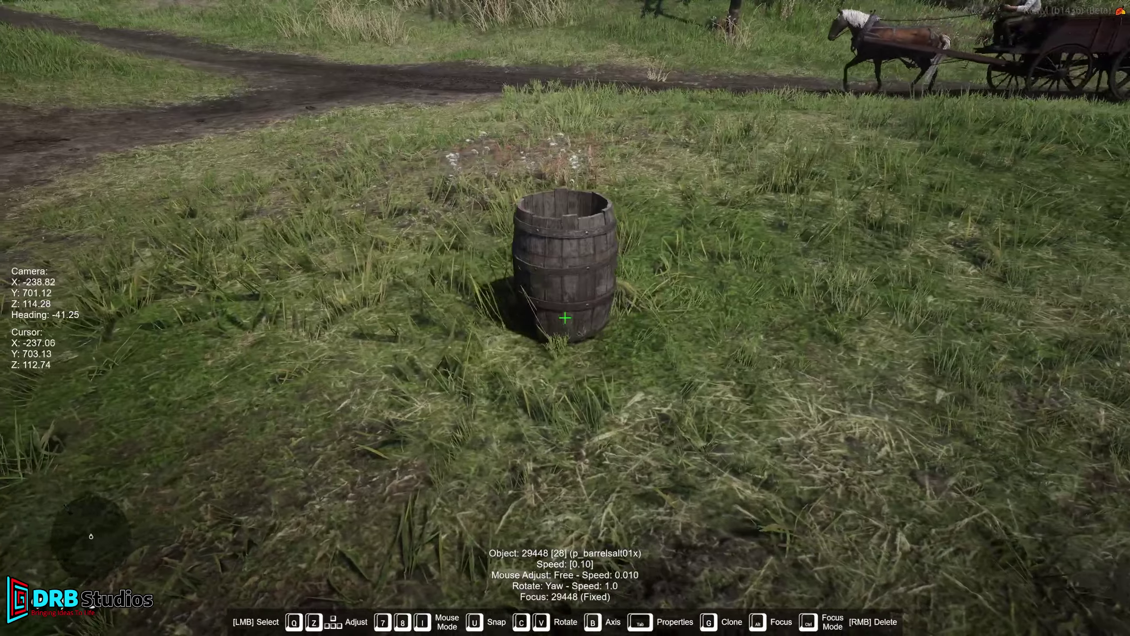
{"action": "key", "text": "q"}
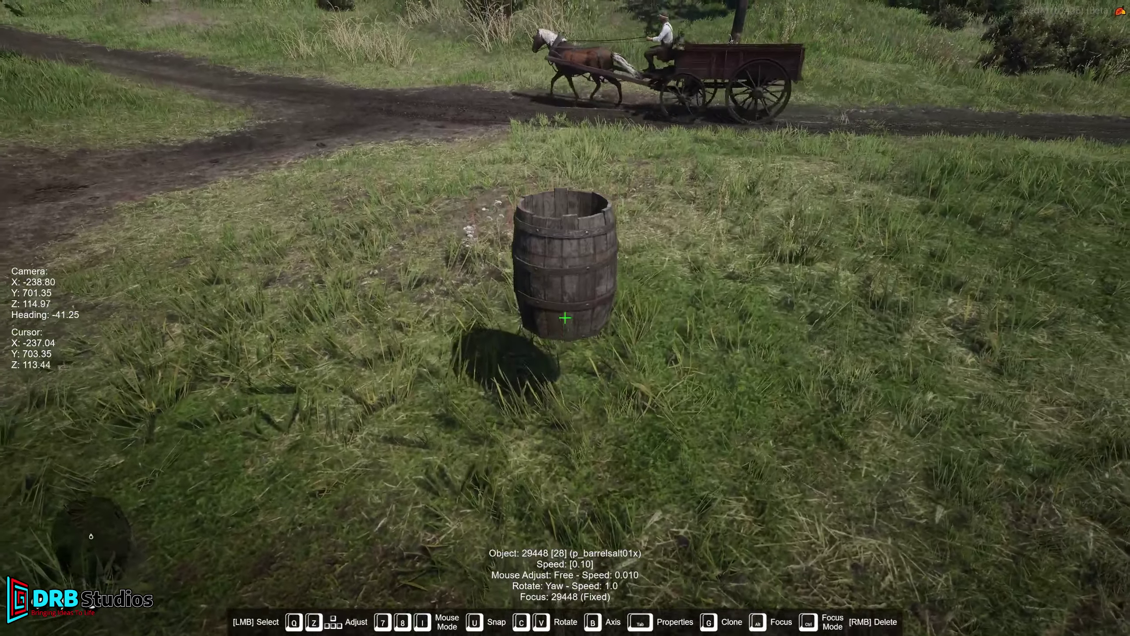
{"action": "key", "text": "z"}
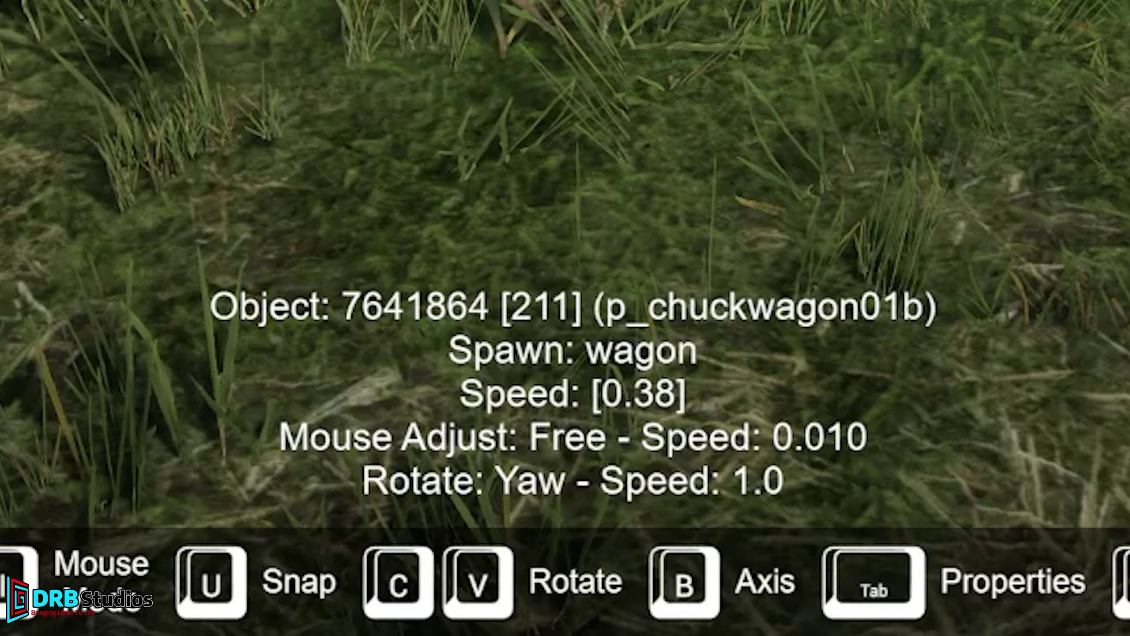
Cycle the rotation axis of the chuck wagon between Yaw and Roll, finishing on Roll
{"action": "key", "text": "v"}
{"action": "key", "text": "v"}
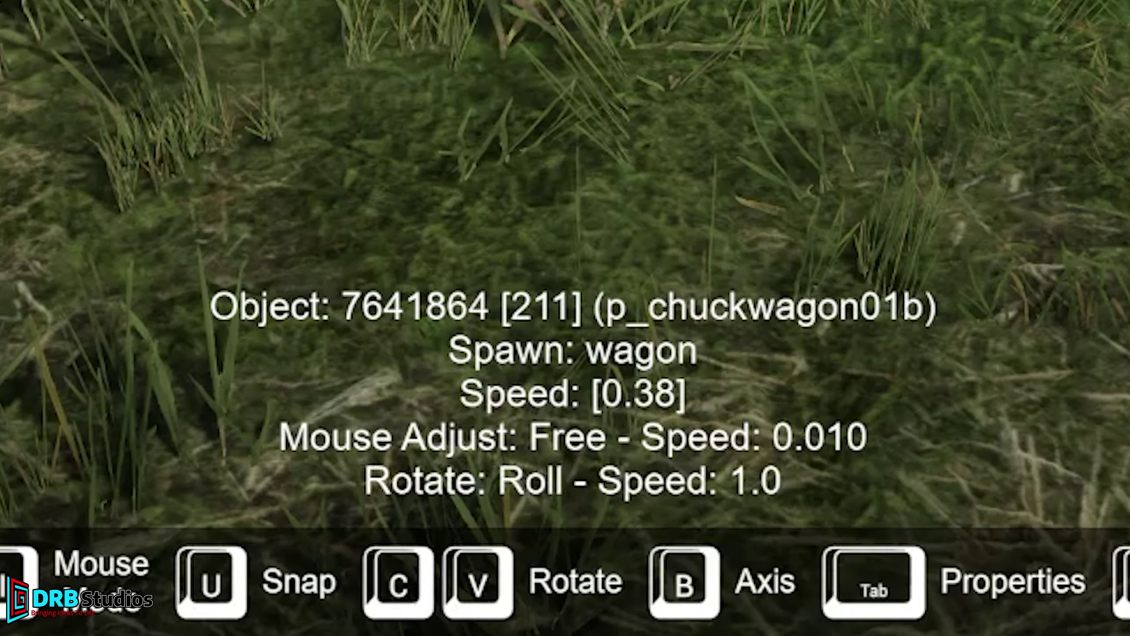
{"action": "key", "text": "v"}
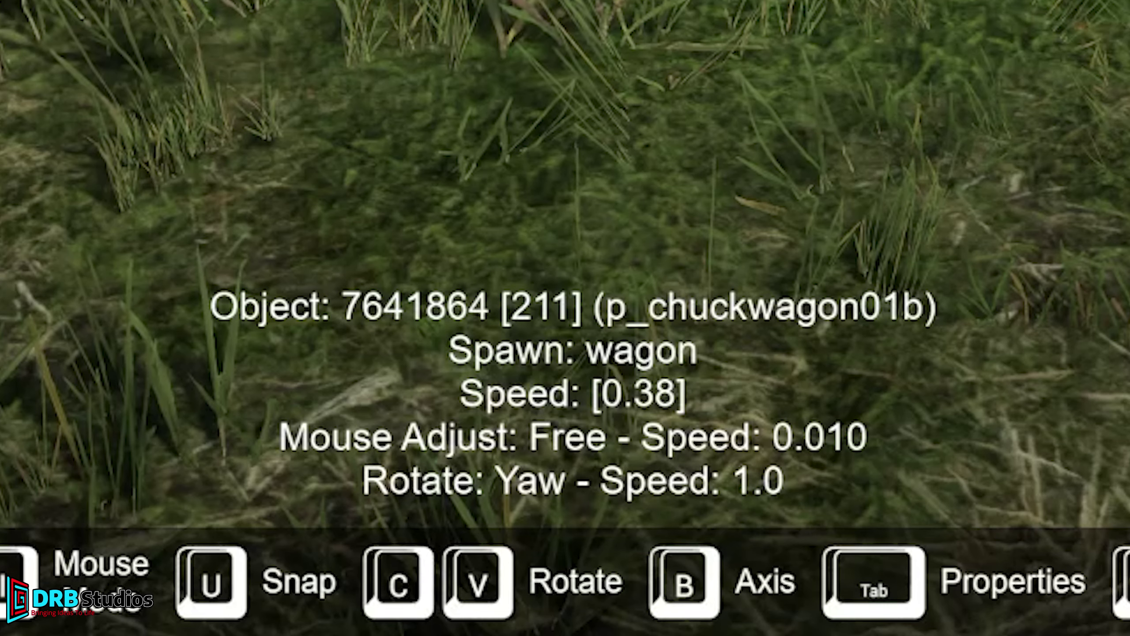
{"action": "key", "text": "v"}
{"action": "key", "text": "v"}
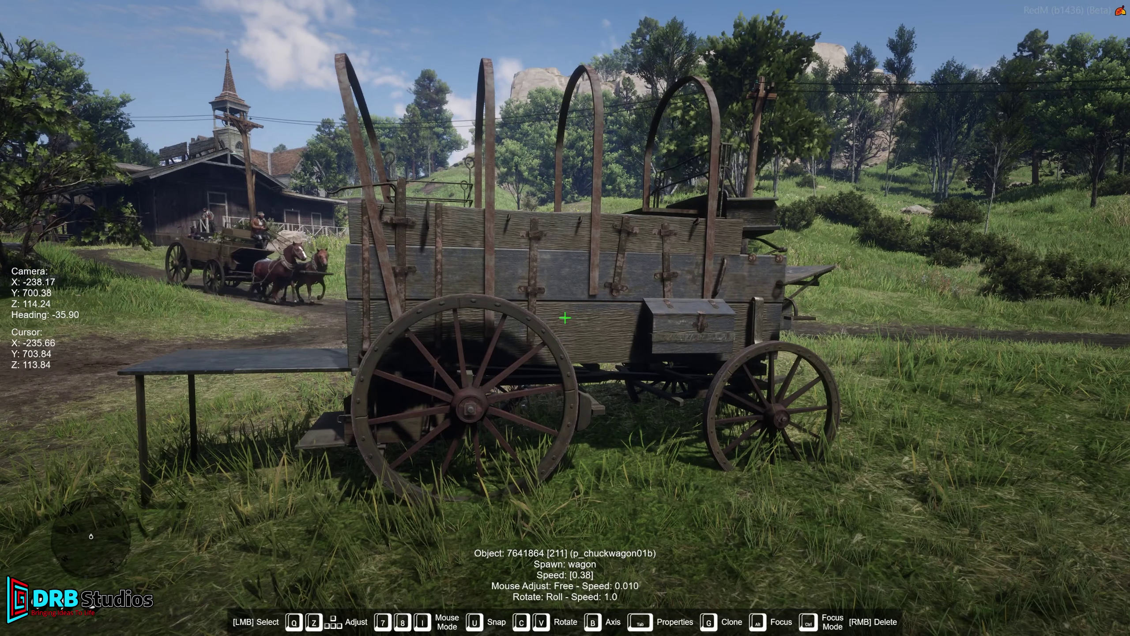
Roll the chuck wagon back and forth in both directions, finishing nearly upright on the grass
{"action": "key", "text": "v"}
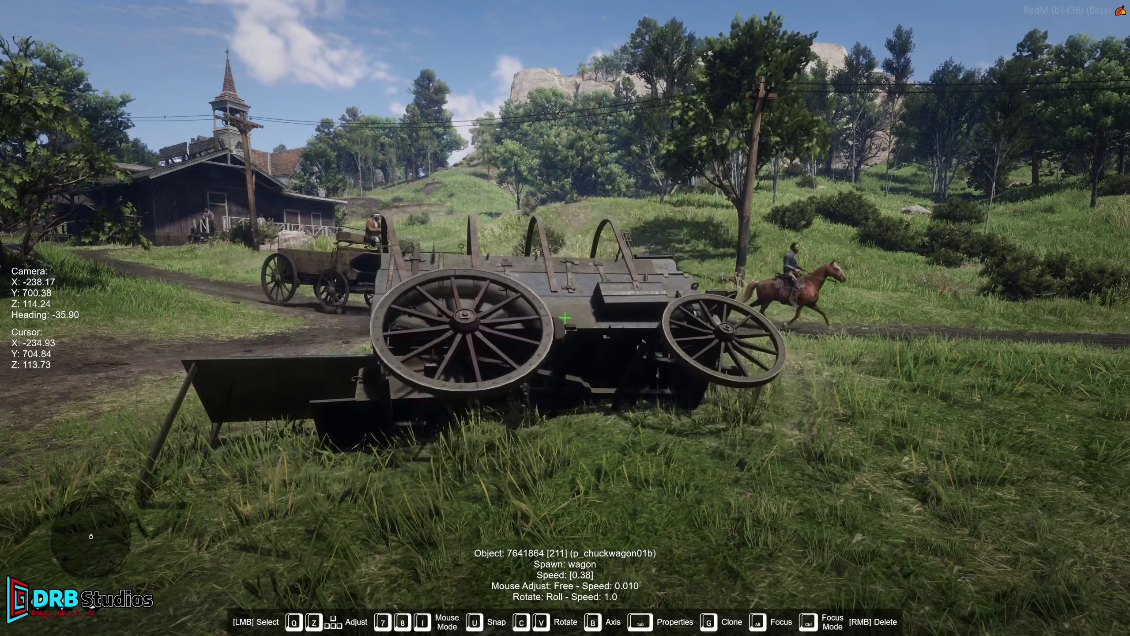
{"action": "key", "text": "c"}
{"action": "key", "text": "v"}
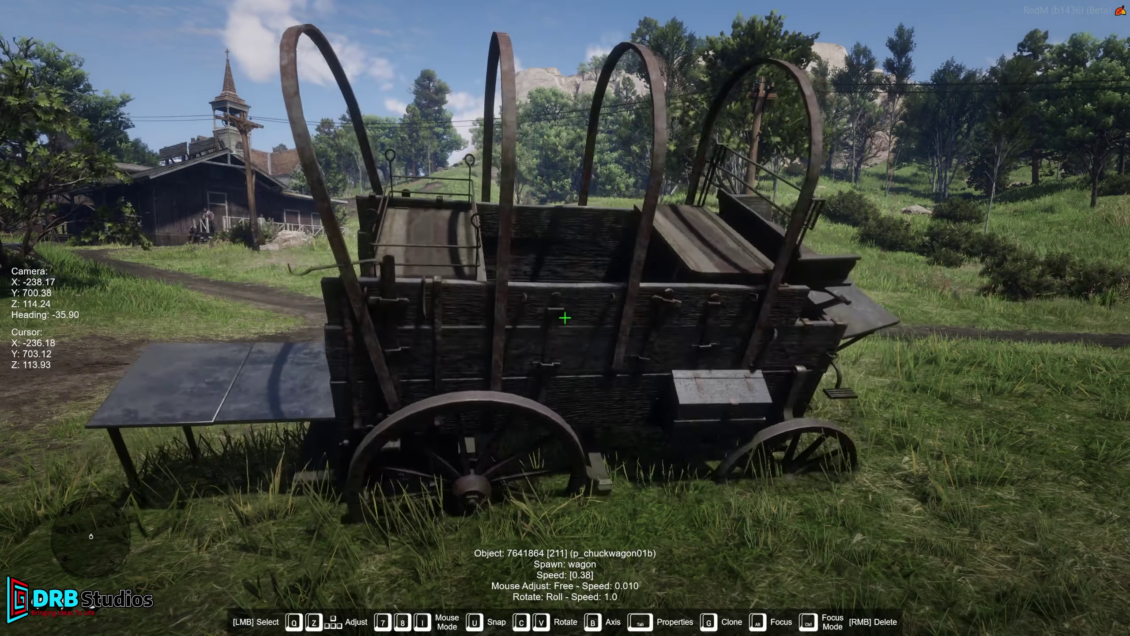
{"action": "key", "text": "c"}
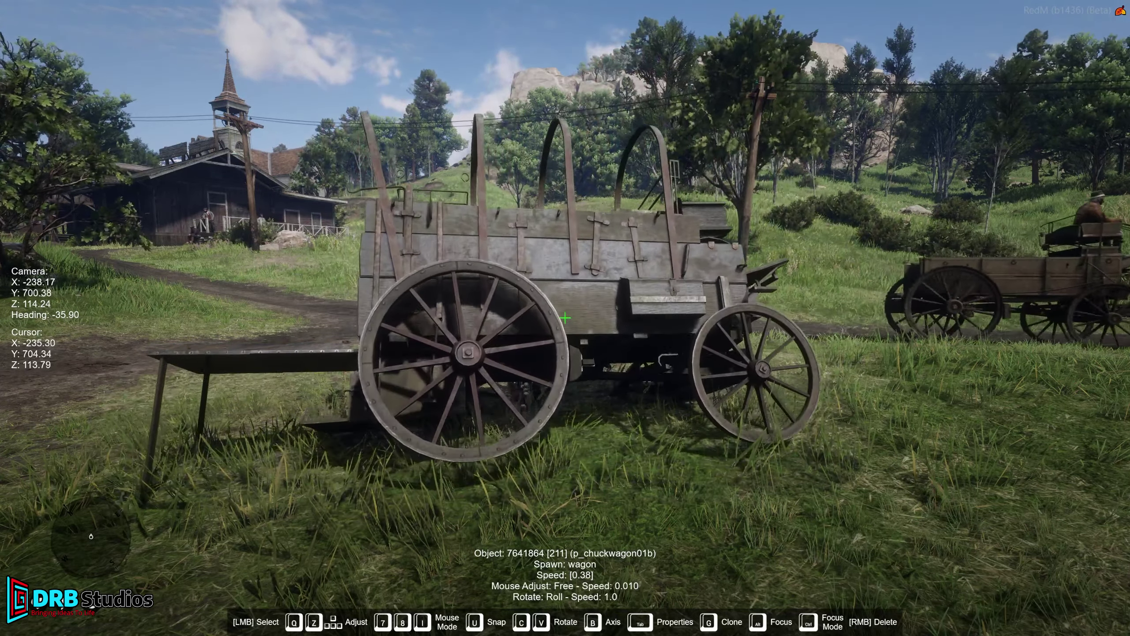
{"action": "key", "text": "v"}
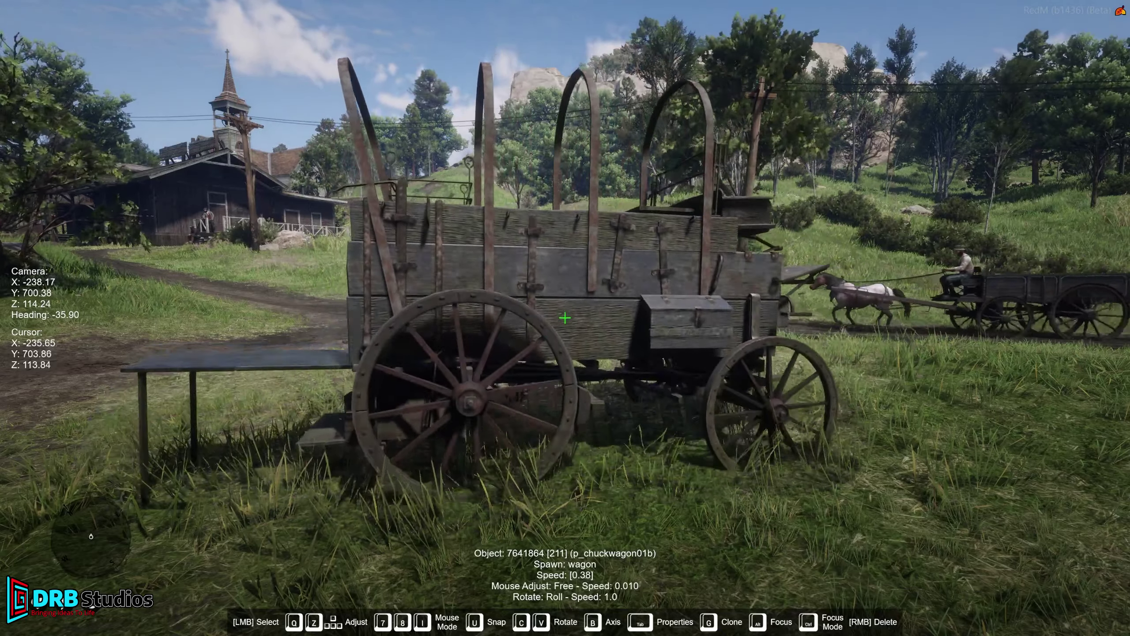
{"action": "key", "text": "c"}
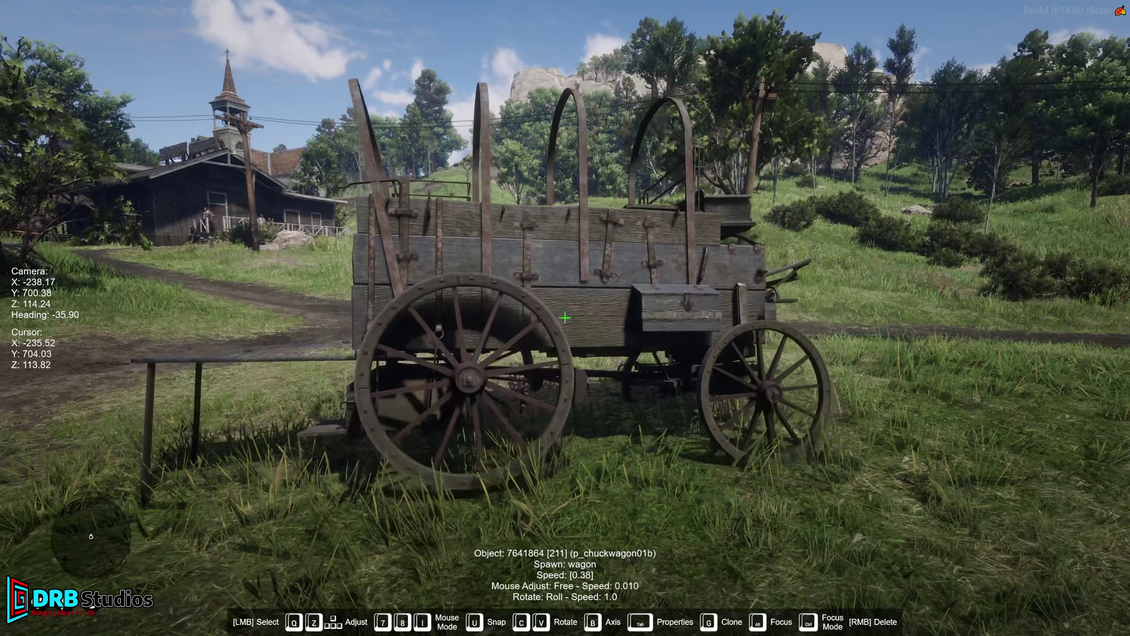
{"action": "key", "text": "v"}
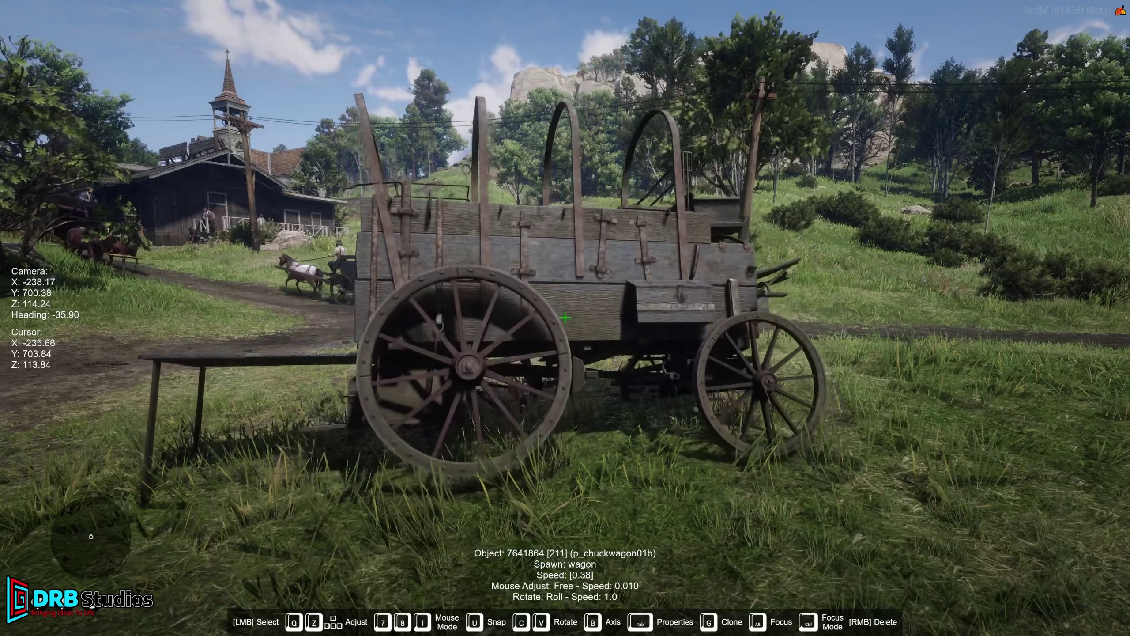
{"action": "key", "text": "c"}
{"action": "key", "text": "v"}
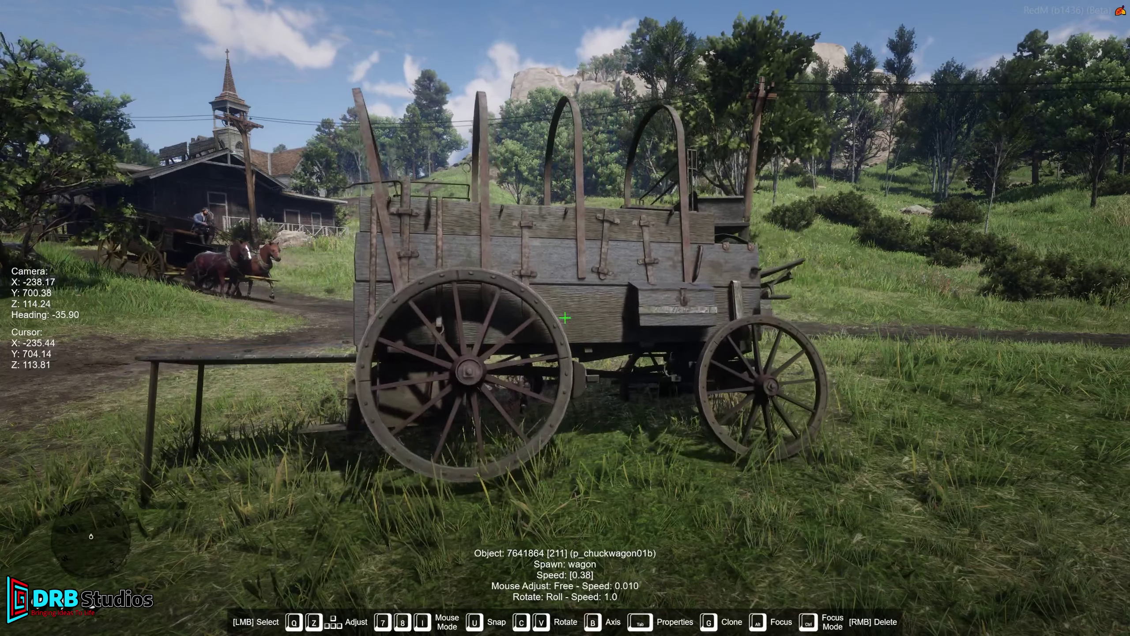
{"action": "key", "text": "c"}
{"action": "key", "text": "v"}
{"action": "key", "text": "c"}
{"action": "key", "text": "v"}
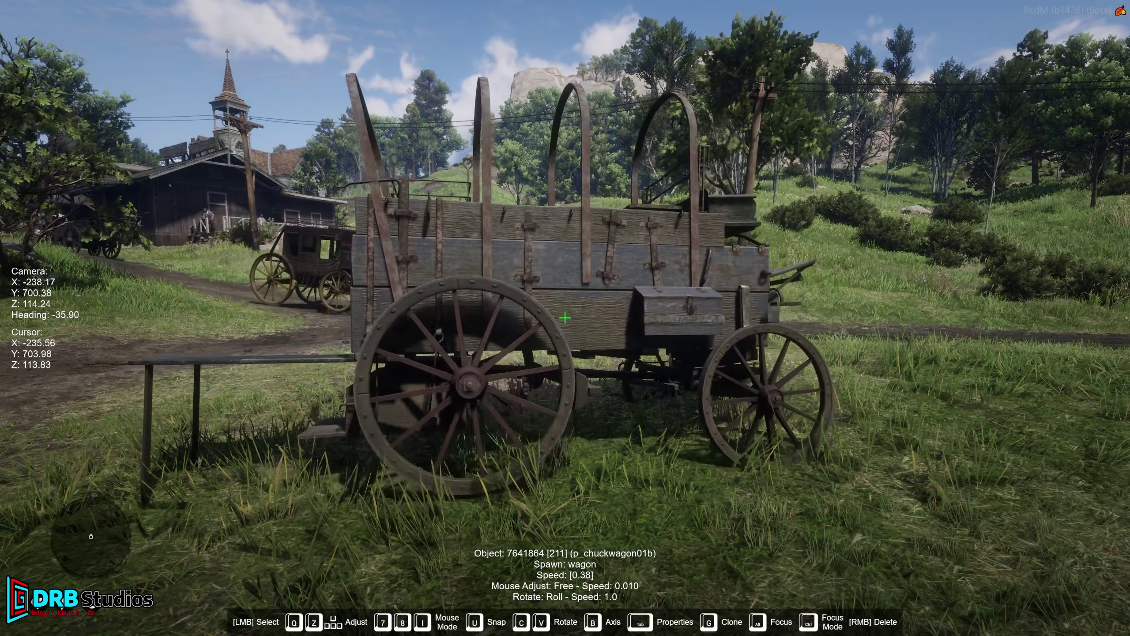
{"action": "key", "text": "c"}
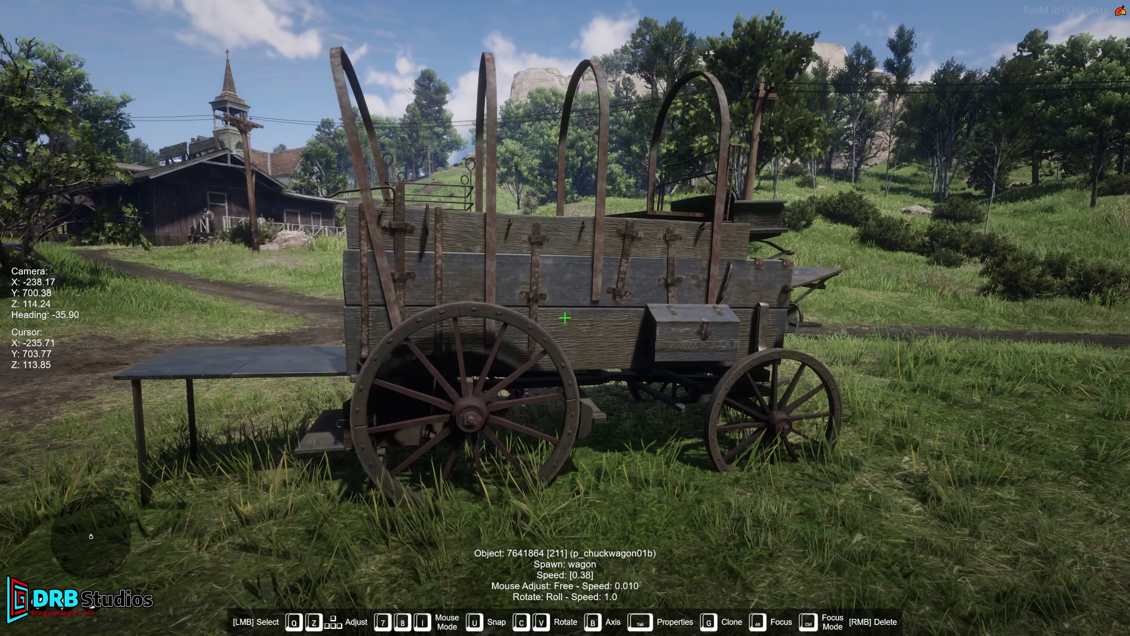
{"action": "key", "text": "c"}
{"action": "key", "text": "v"}
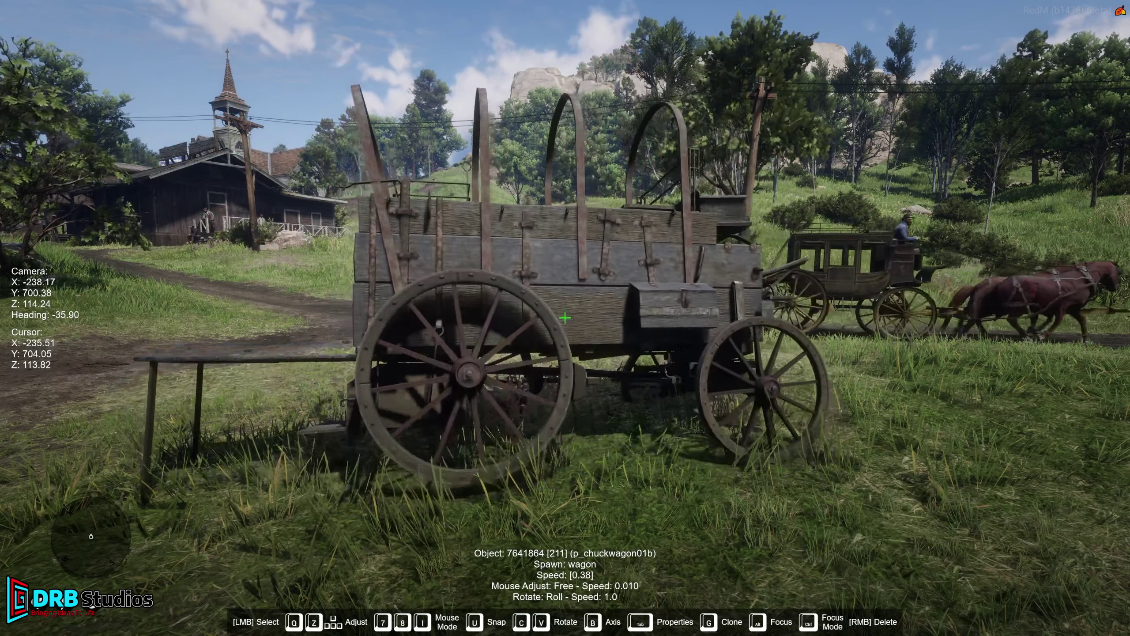
{"action": "key", "text": "c"}
{"action": "key", "text": "v"}
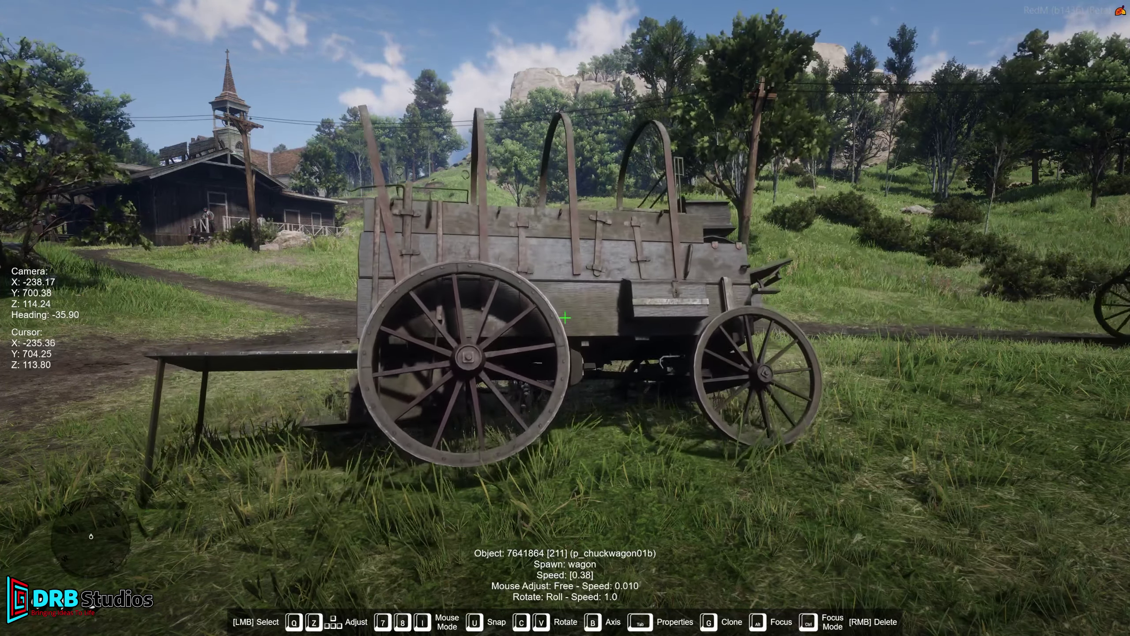
{"action": "key", "text": "v"}
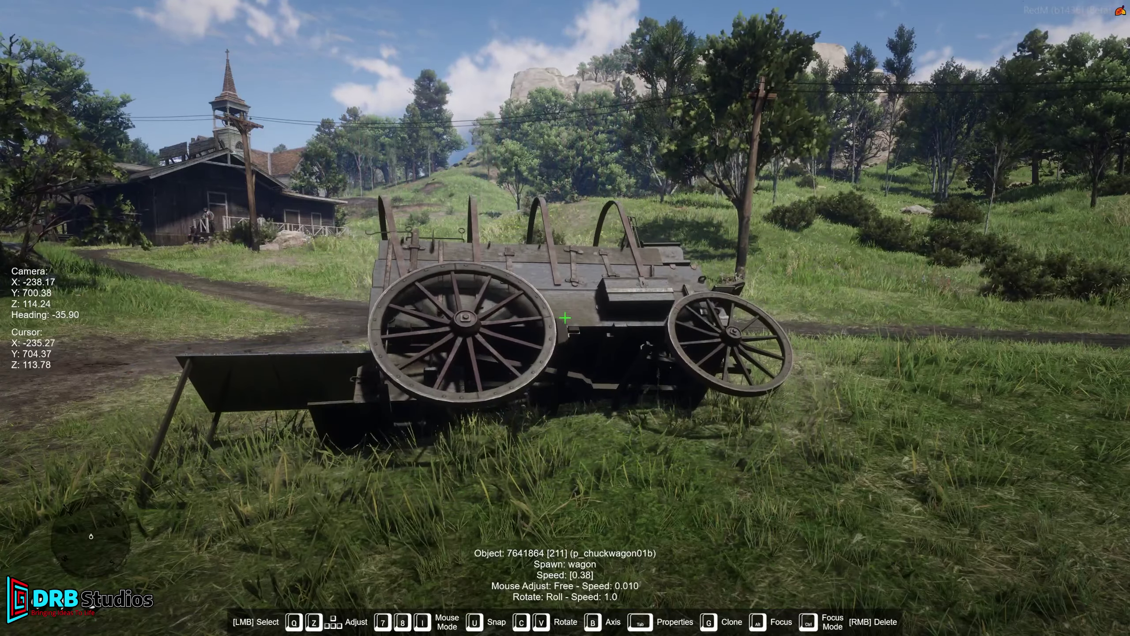
{"action": "key", "text": "c"}
{"action": "key", "text": "c"}
{"action": "key", "text": "v"}
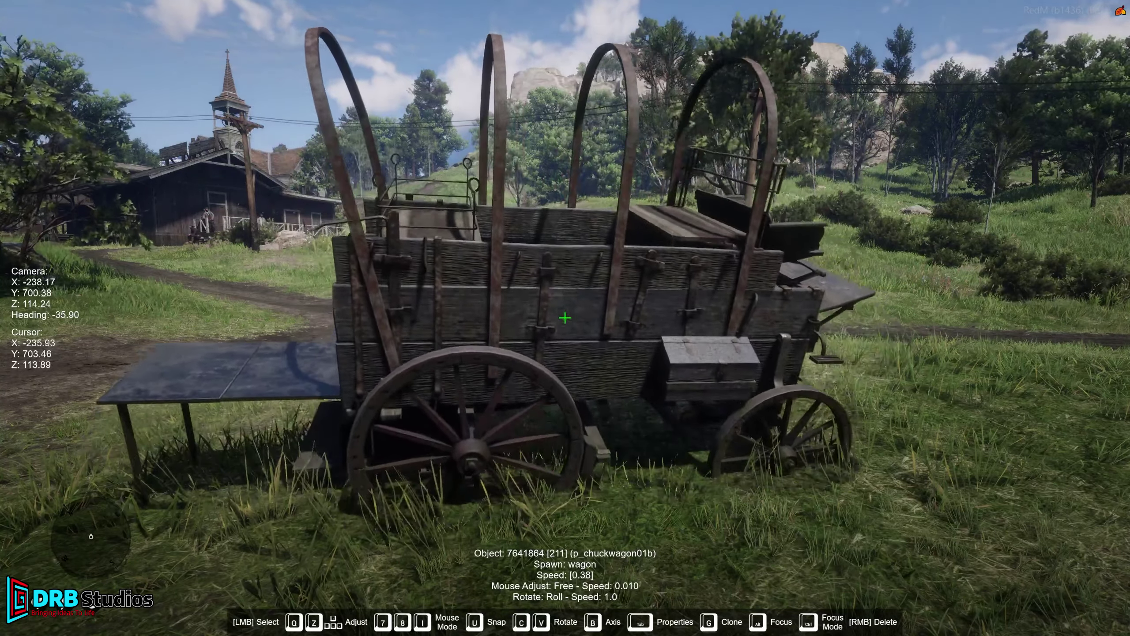
{"action": "key", "text": "c"}
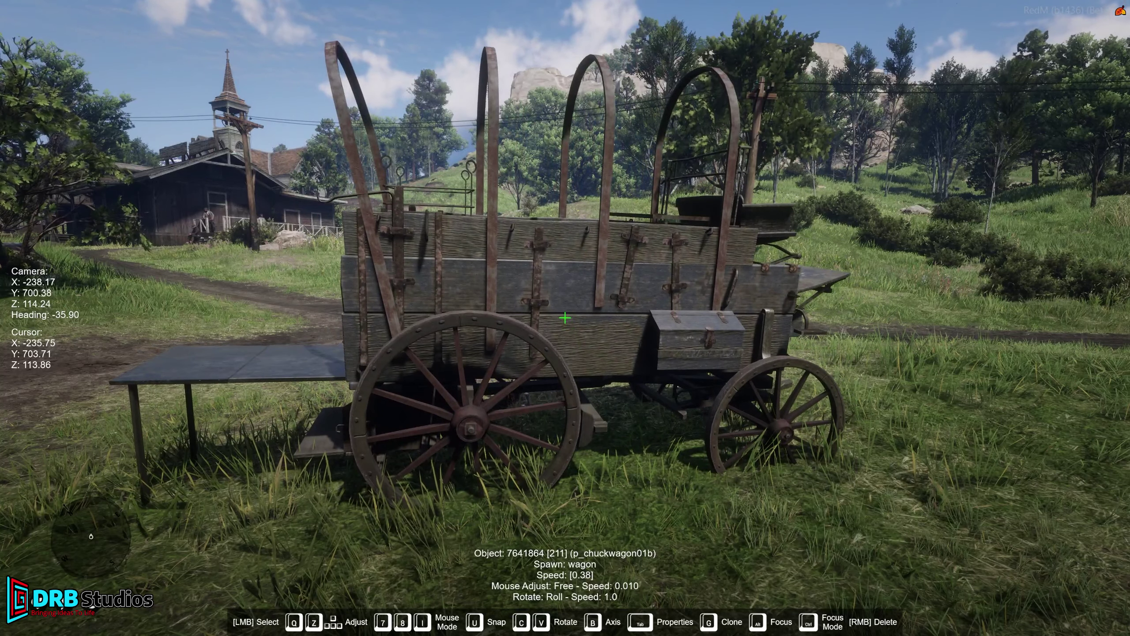
Switch the rotation axis to Yaw and turn the chuck wagon both ways, finishing roughly side-on to the camera
{"action": "key", "text": "b"}
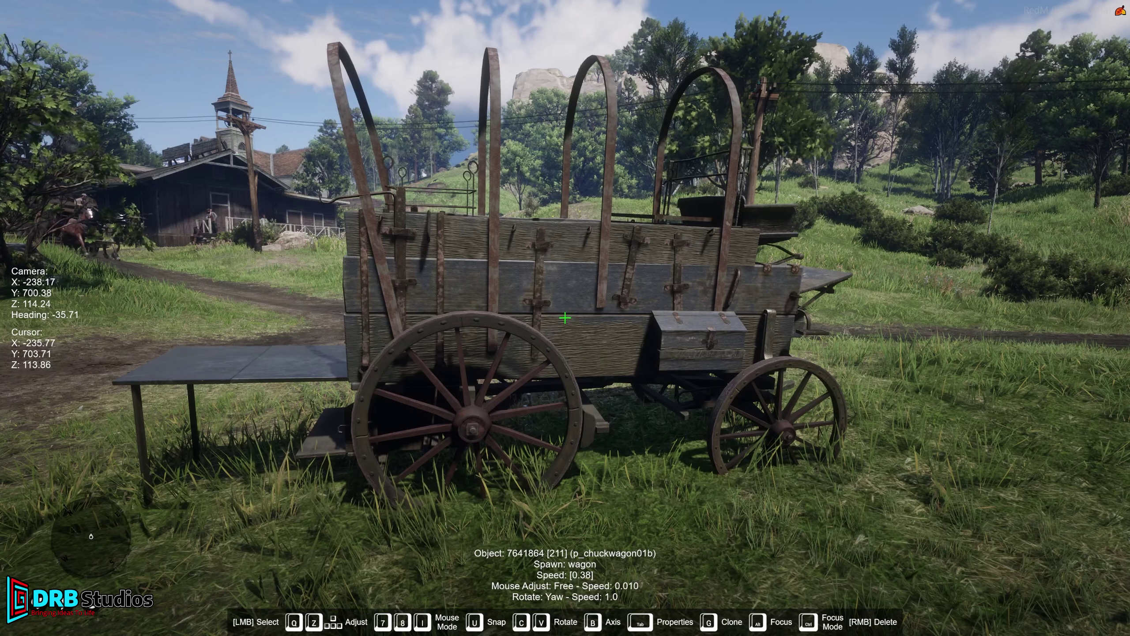
{"action": "key", "text": "c"}
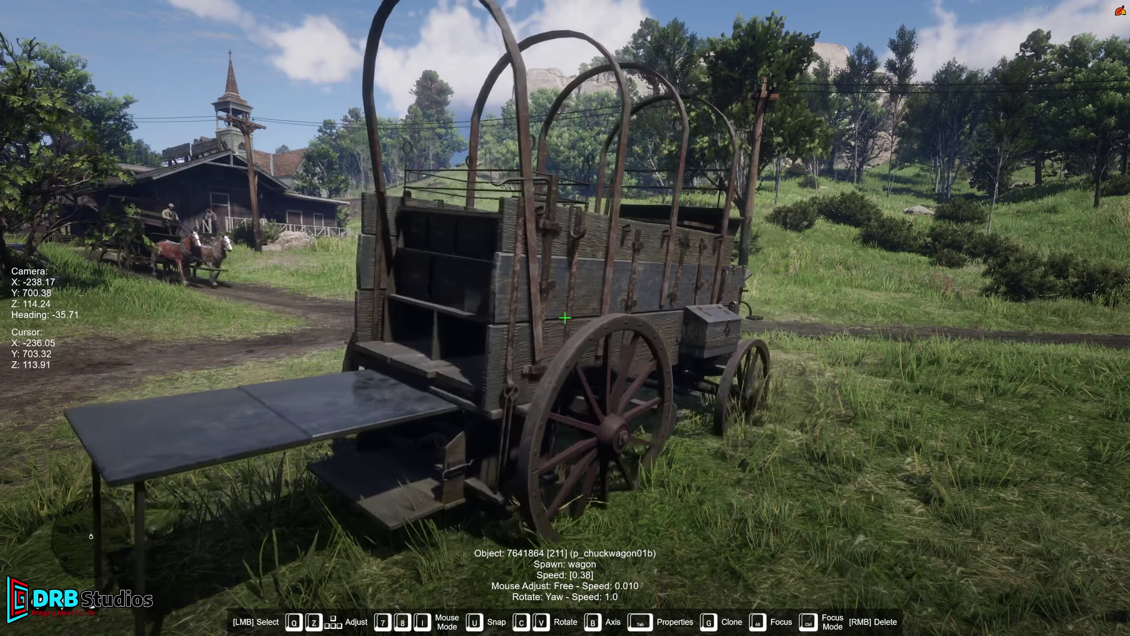
{"action": "key", "text": "v"}
{"action": "key", "text": "v"}
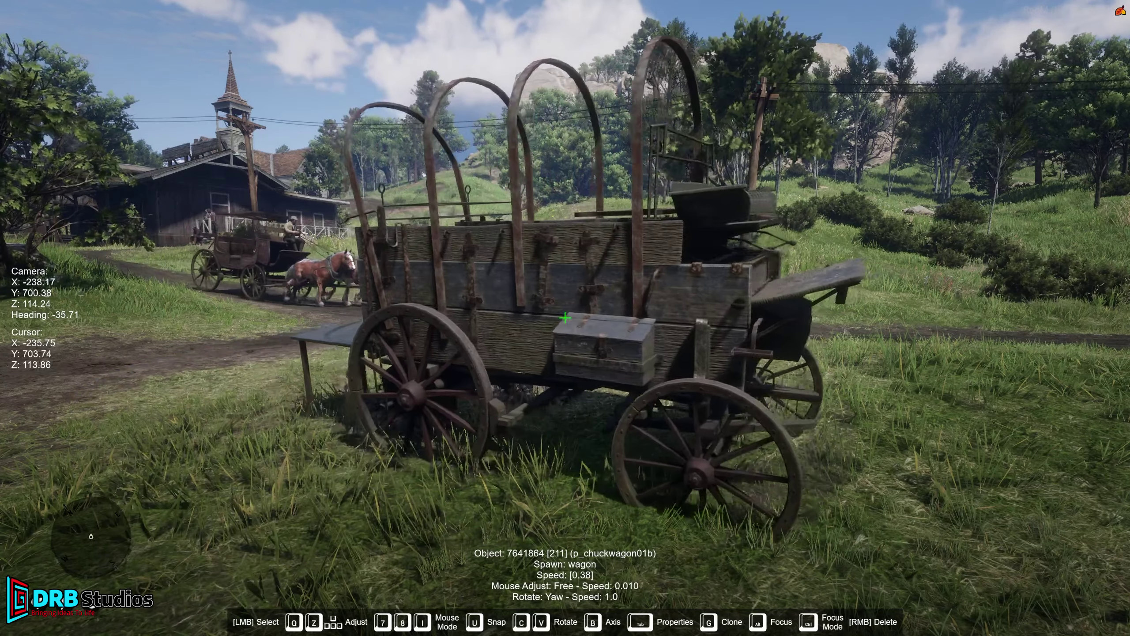
{"action": "key", "text": "c"}
{"action": "key", "text": "c"}
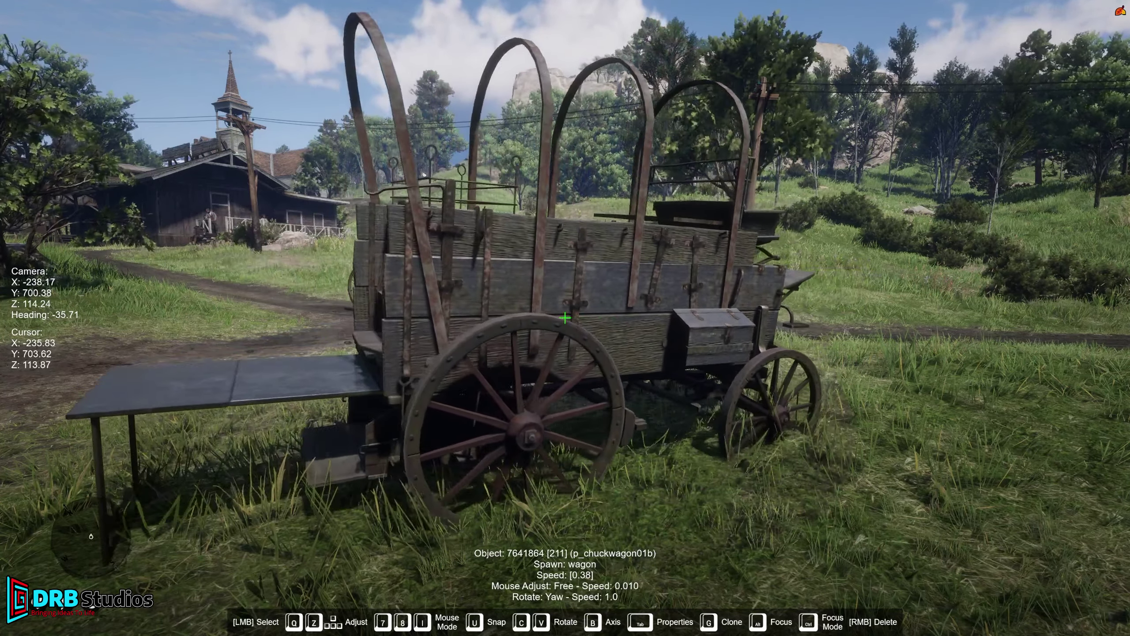
{"action": "key", "text": "v"}
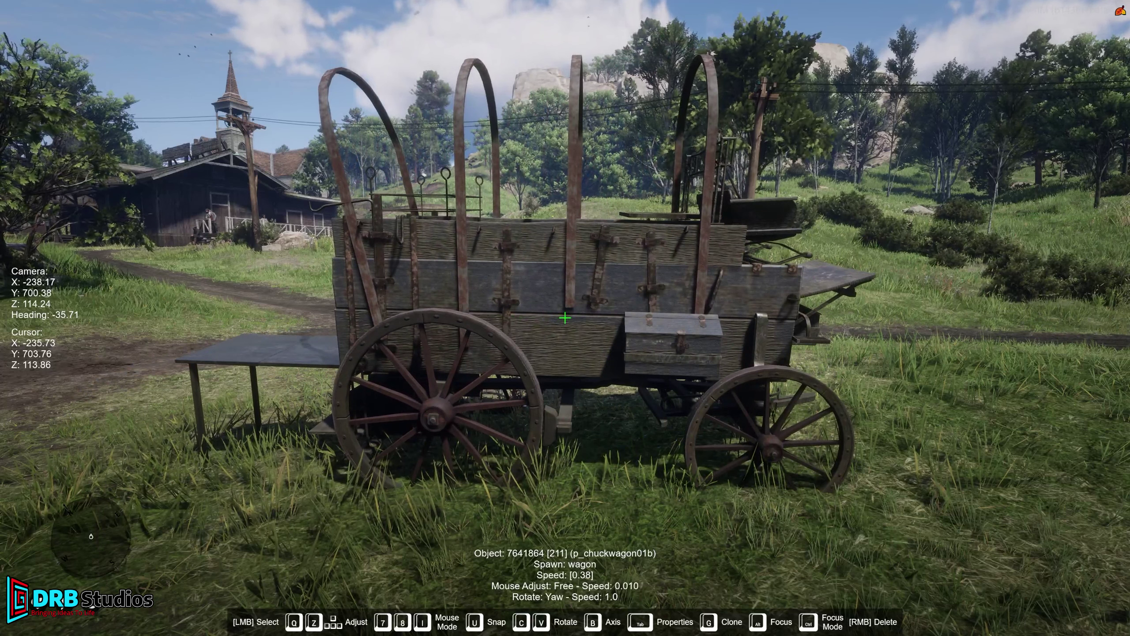
Switch the rotation axis to Pitch and tip the chuck wagon end over end, bringing it back to level
{"action": "key", "text": "b"}
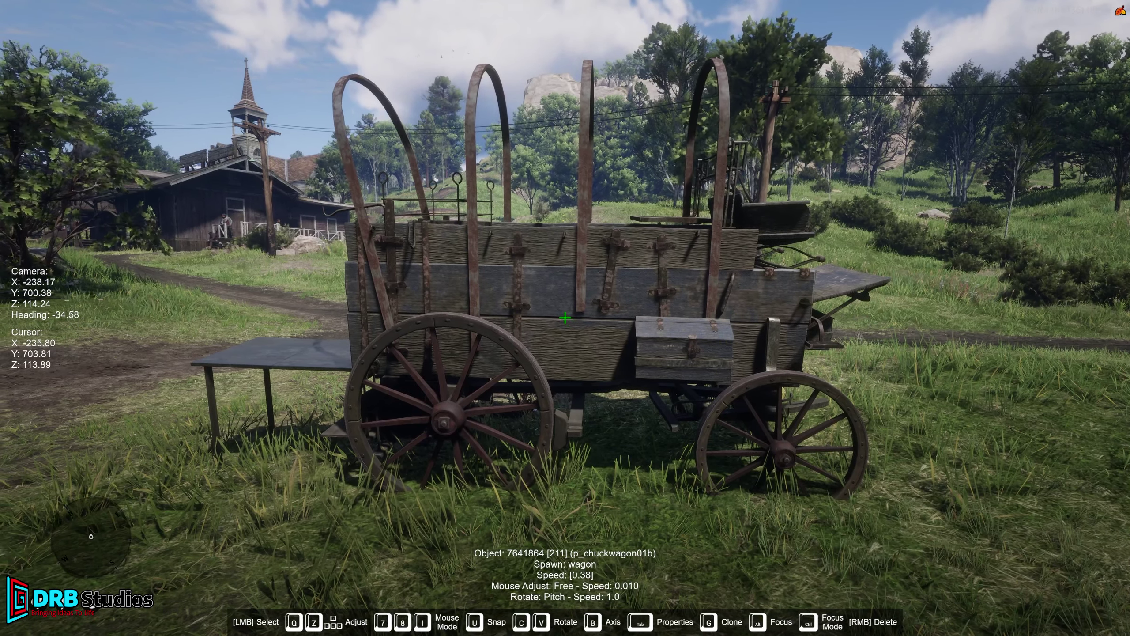
{"action": "key", "text": "c"}
{"action": "key", "text": "c"}
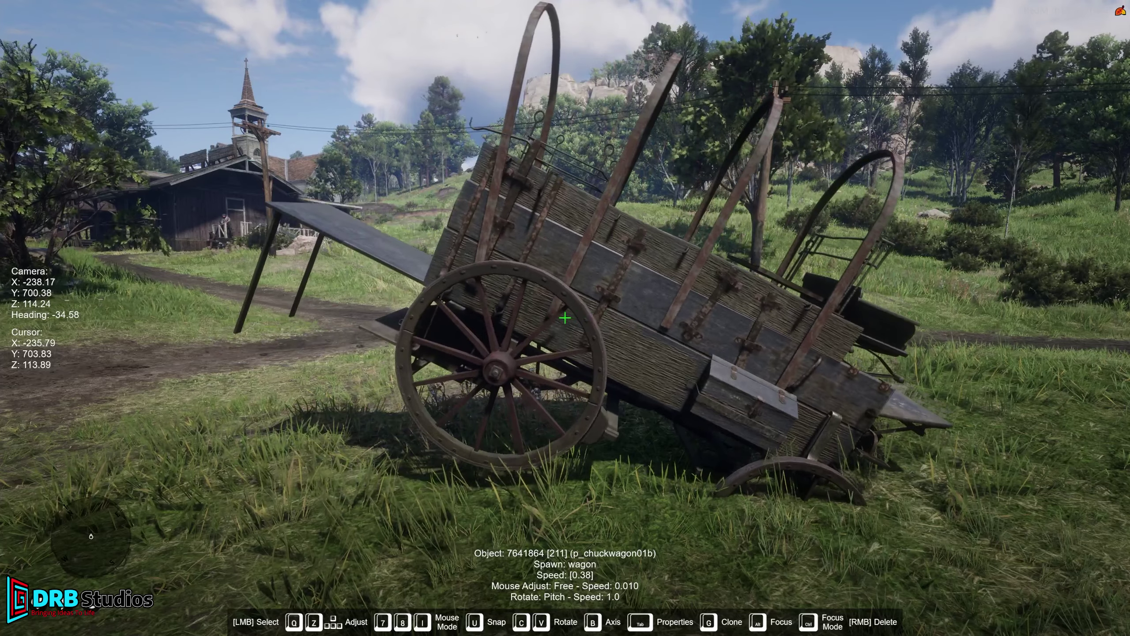
{"action": "key", "text": "c"}
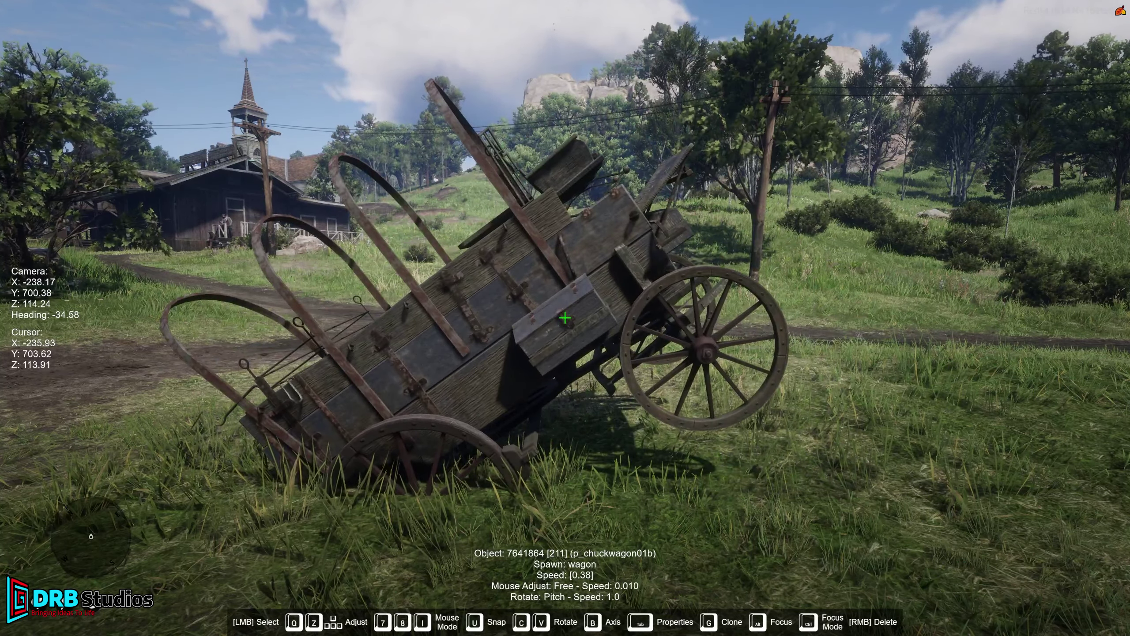
{"action": "key", "text": "c"}
Tilt the chuck wagon slightly in Roll and turn it slightly in Yaw, finishing on the Pitch axis
{"action": "key", "text": "b"}
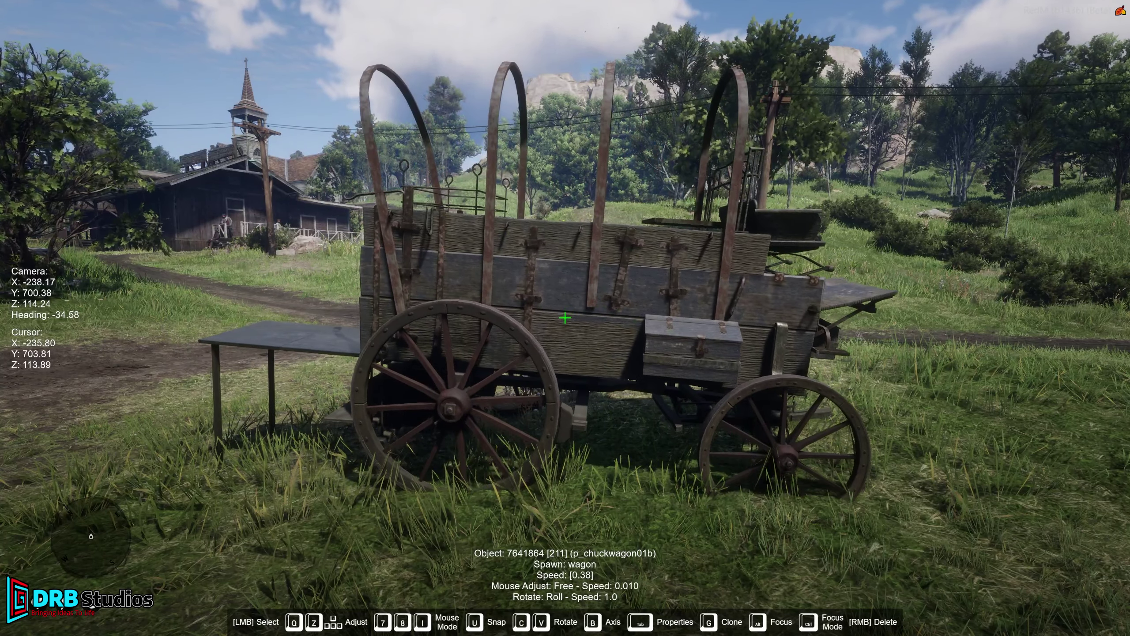
{"action": "key", "text": "c"}
{"action": "key", "text": "c"}
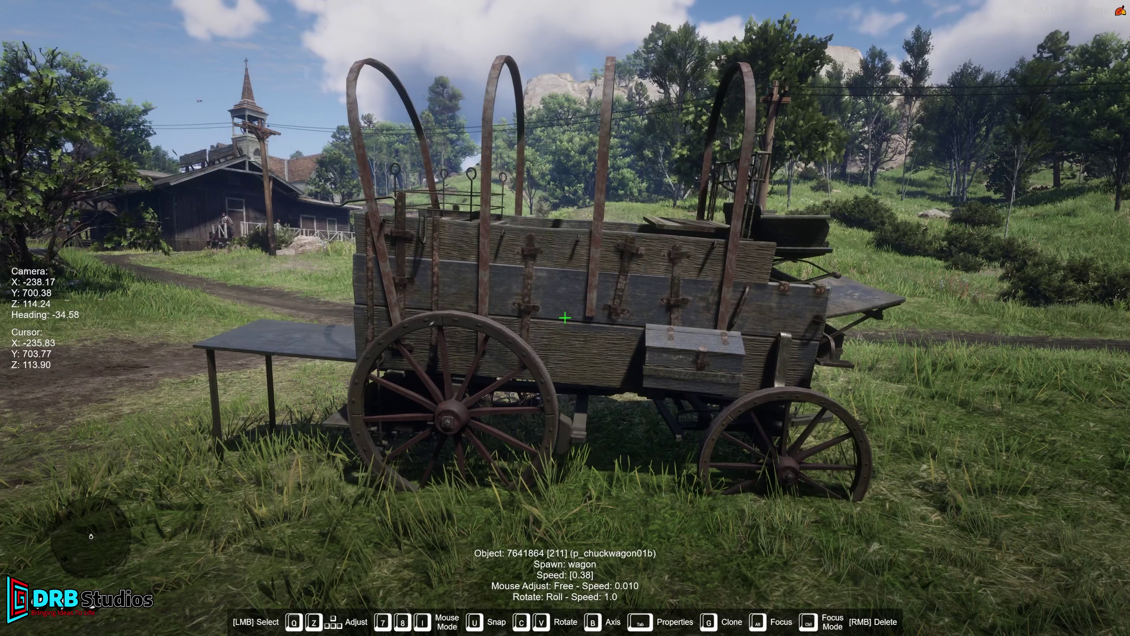
{"action": "key", "text": "b"}
{"action": "key", "text": "v"}
{"action": "key", "text": "b"}
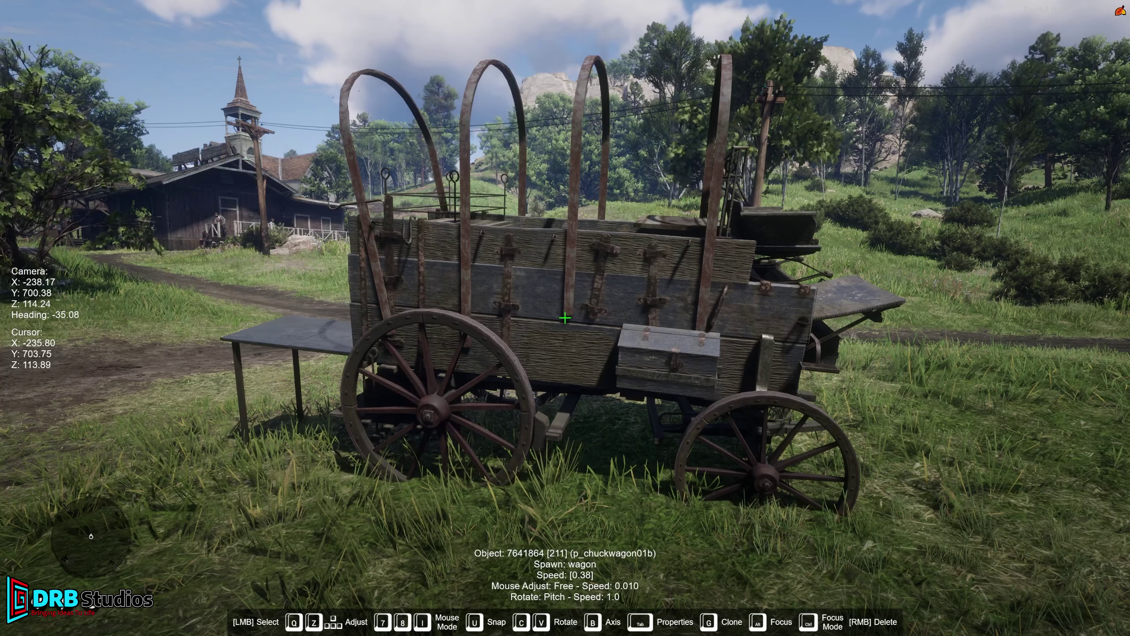
Set the rotation axis to Yaw, and spawn a p_sto_barrelsalt01x barrel centred in front of the two grain stands
{"action": "key", "text": "b"}
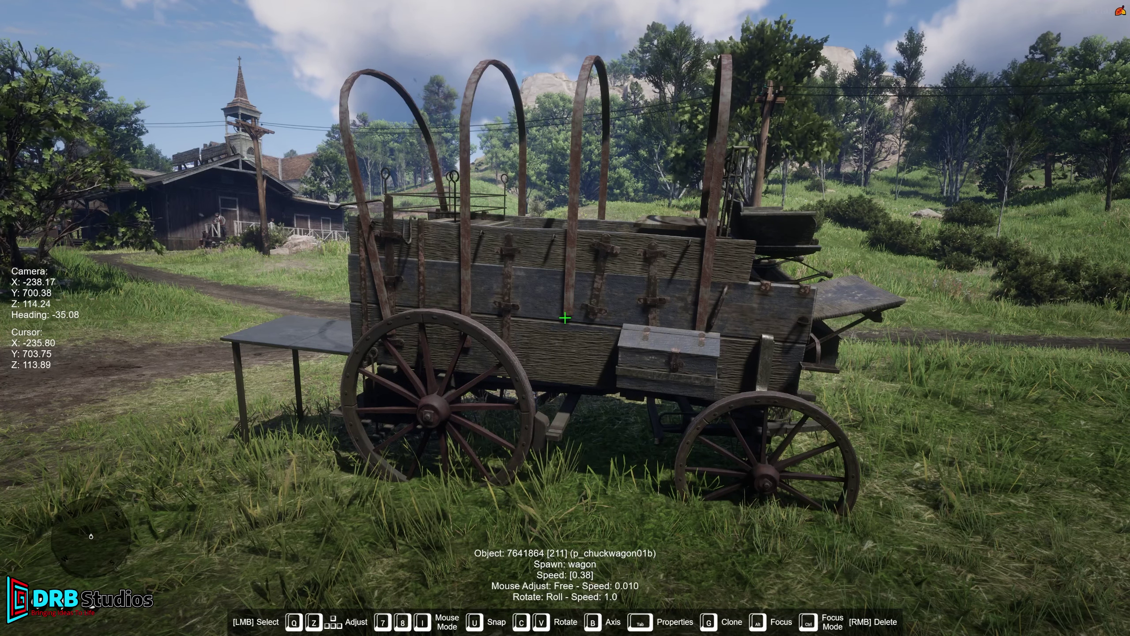
{"action": "key", "text": "b"}
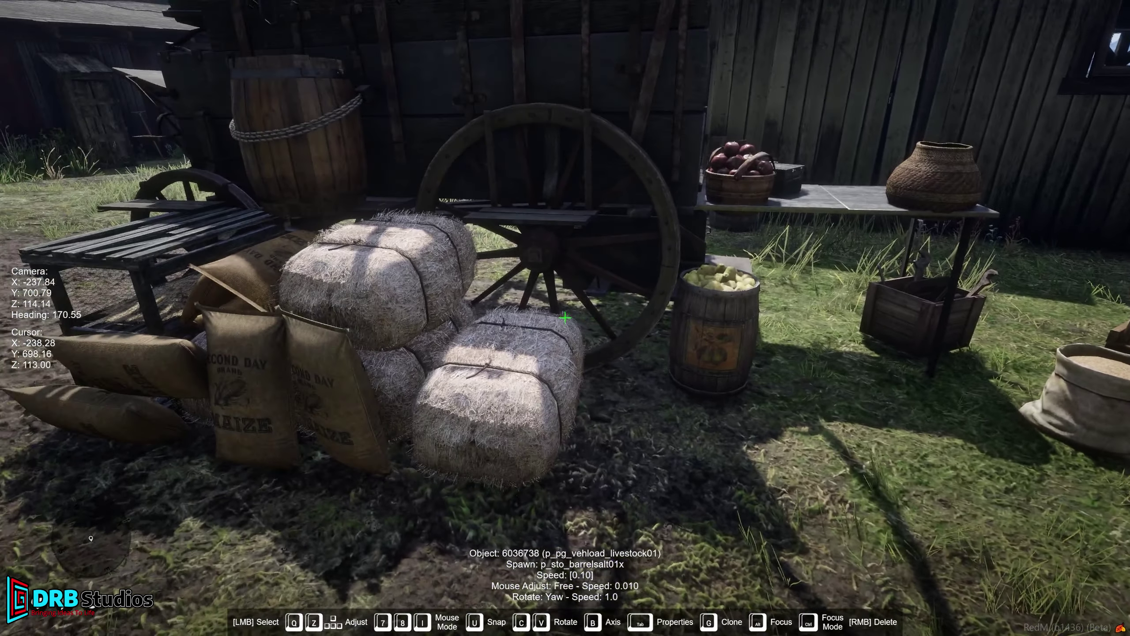
{"action": "key", "text": "e"}
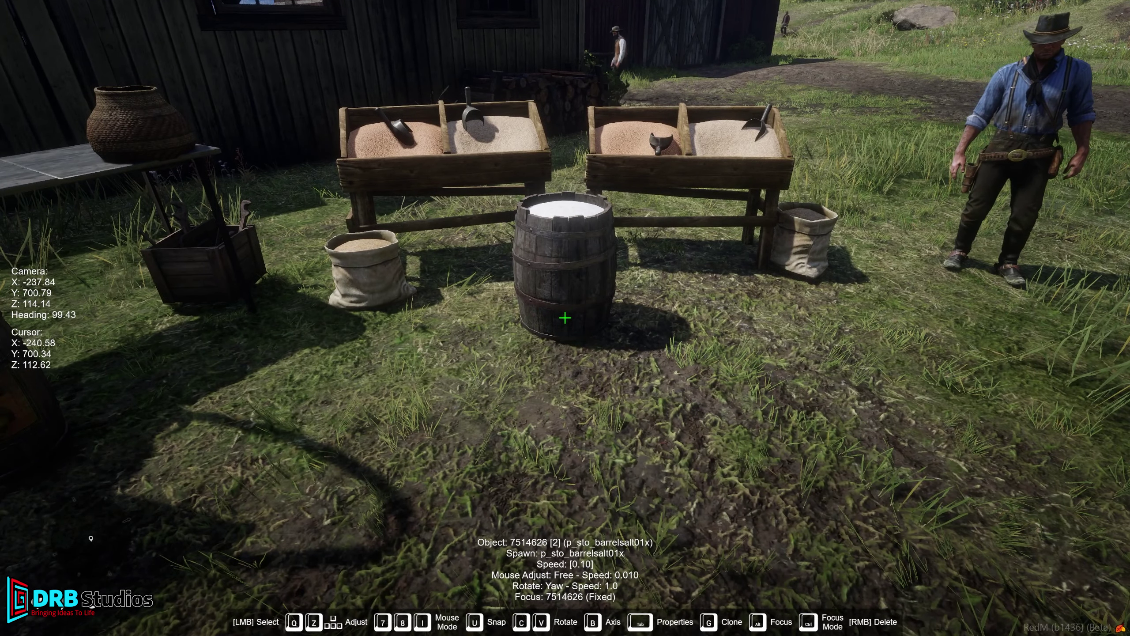
{"action": "key", "text": "Up"}
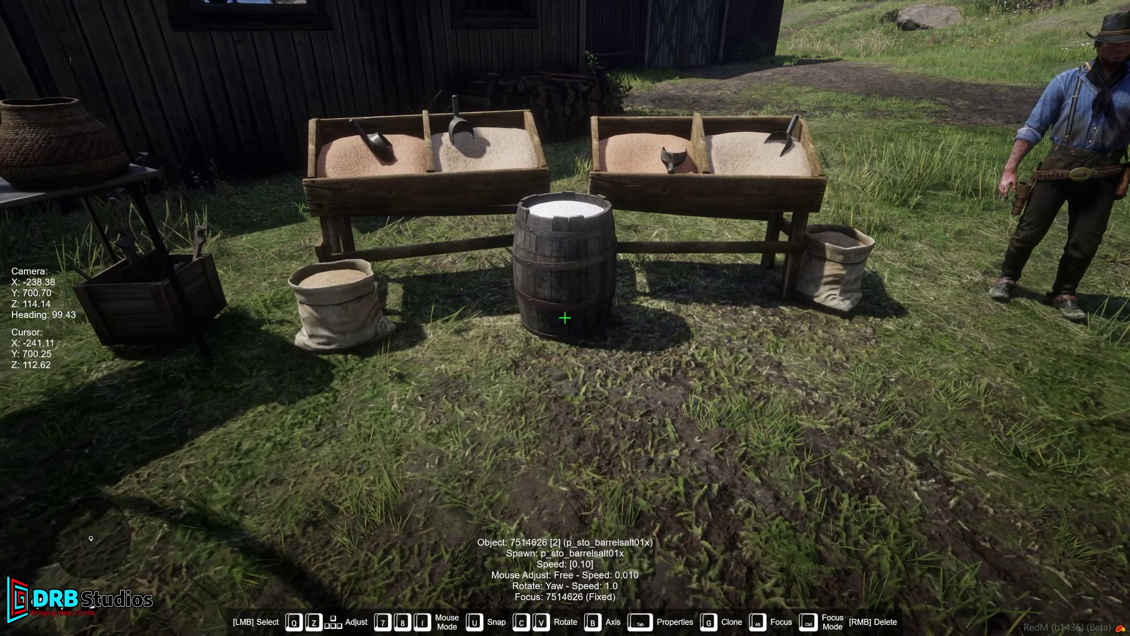
{"action": "key", "text": "Up"}
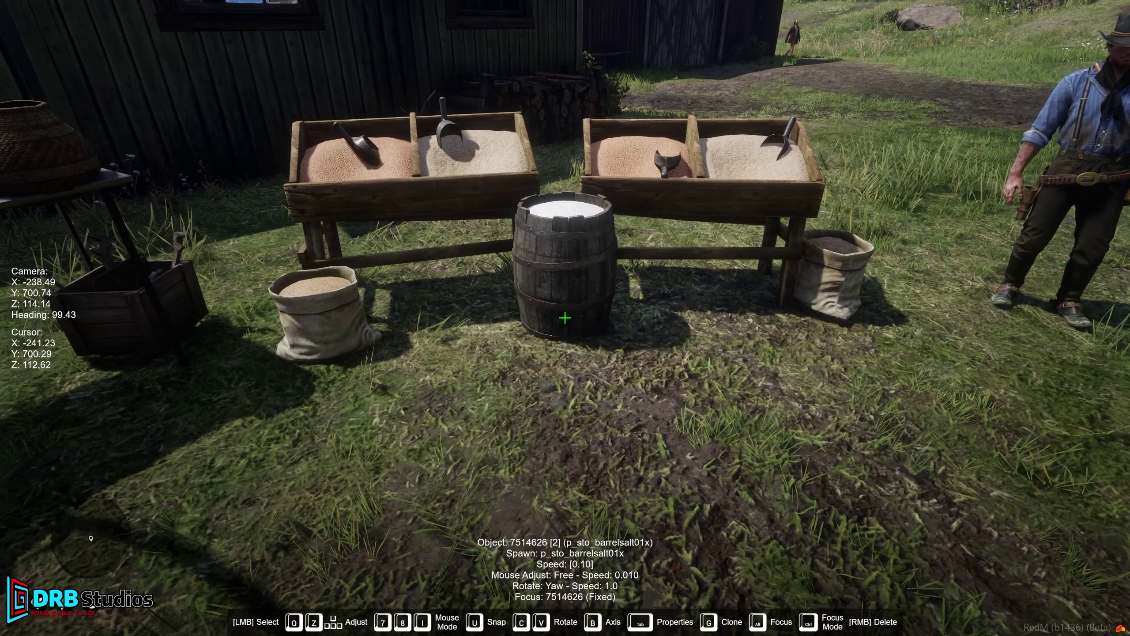
{"action": "key", "text": "Down"}
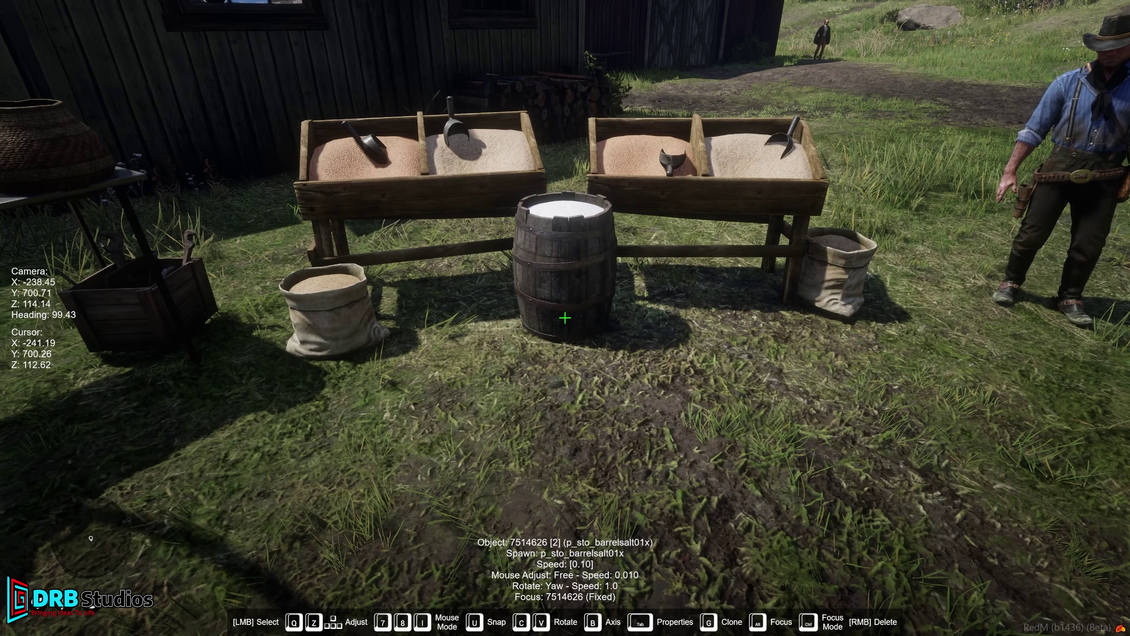
{"action": "left_click", "coordinate": [565, 318]}
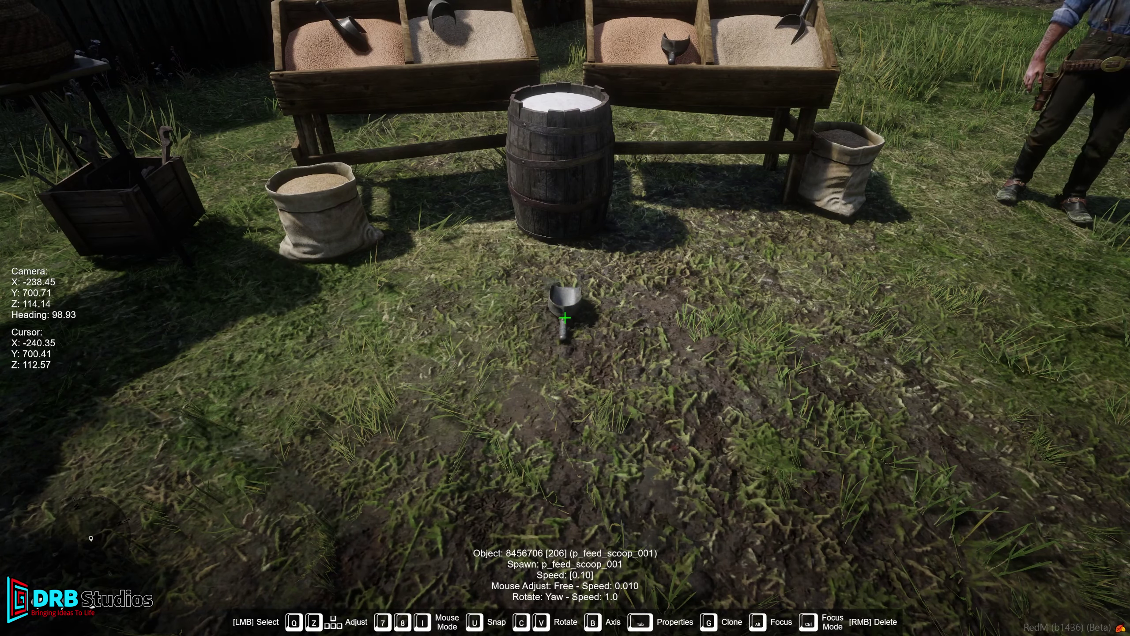
Focus on the feed scoop in Fixed mode, raise it off the ground and move it forward over the salt barrel
{"action": "key", "text": "alt"}
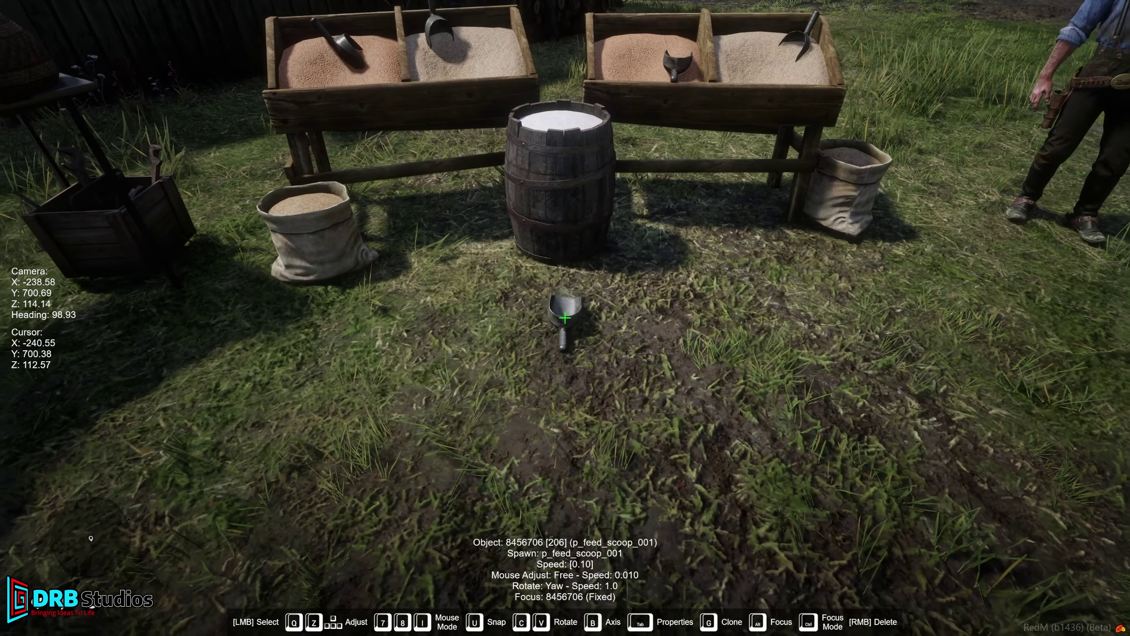
{"action": "key", "text": "q"}
{"action": "key", "text": "Up"}
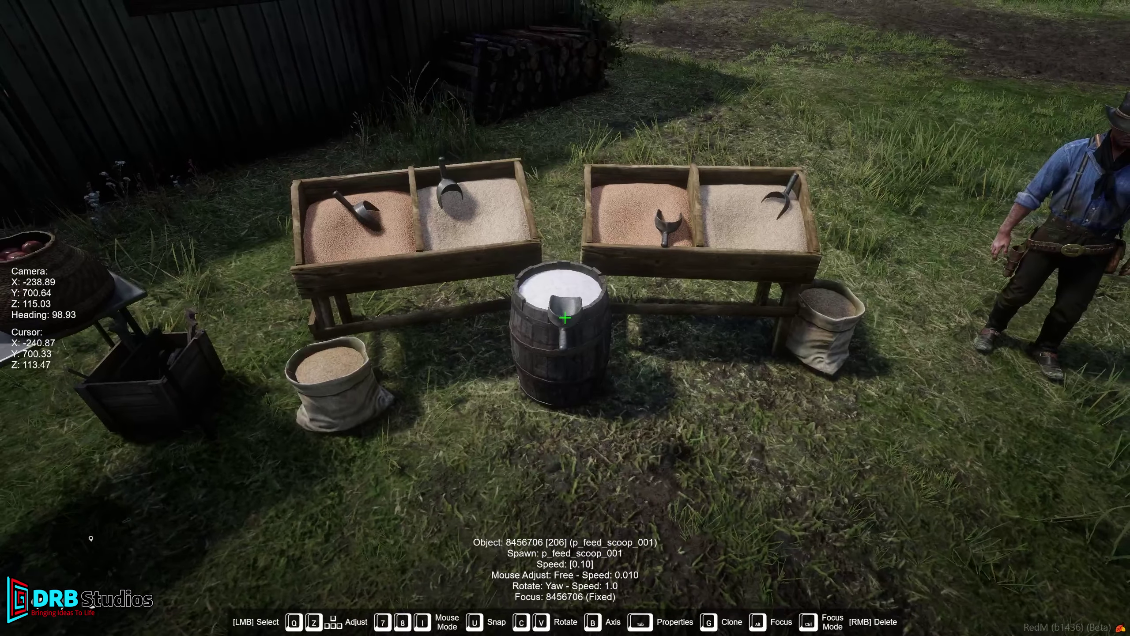
{"action": "key", "text": "Up"}
{"action": "key", "text": "Up"}
{"action": "key", "text": "Up"}
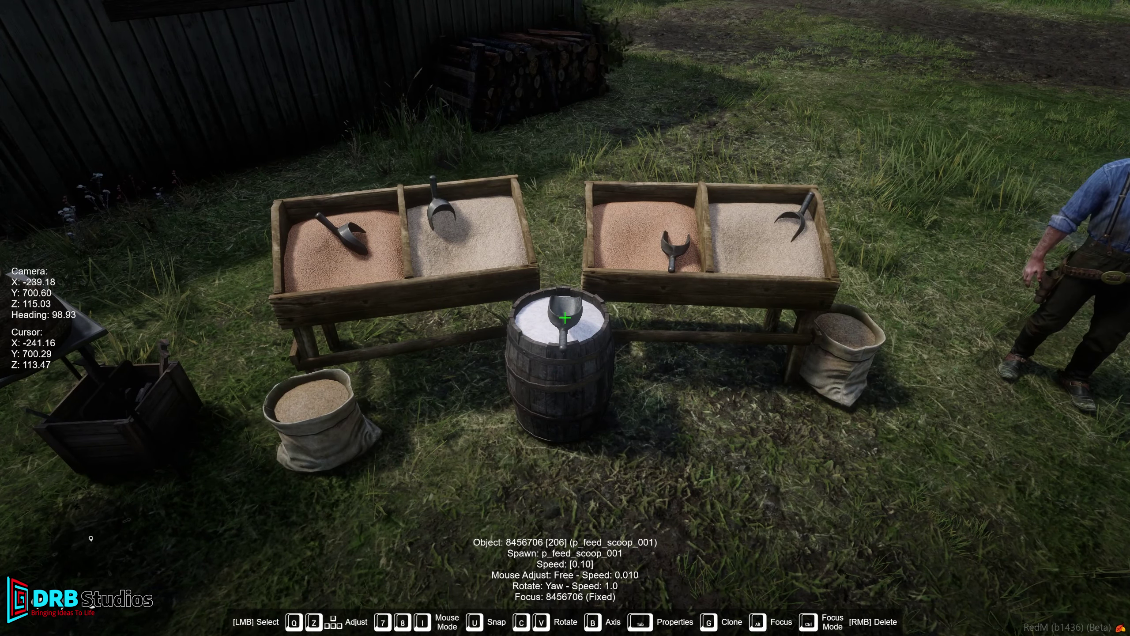
Turn the feed scoop in Yaw until it lies diagonally, and shift it forward and left to the salt barrel's back rim
{"action": "key", "text": "v"}
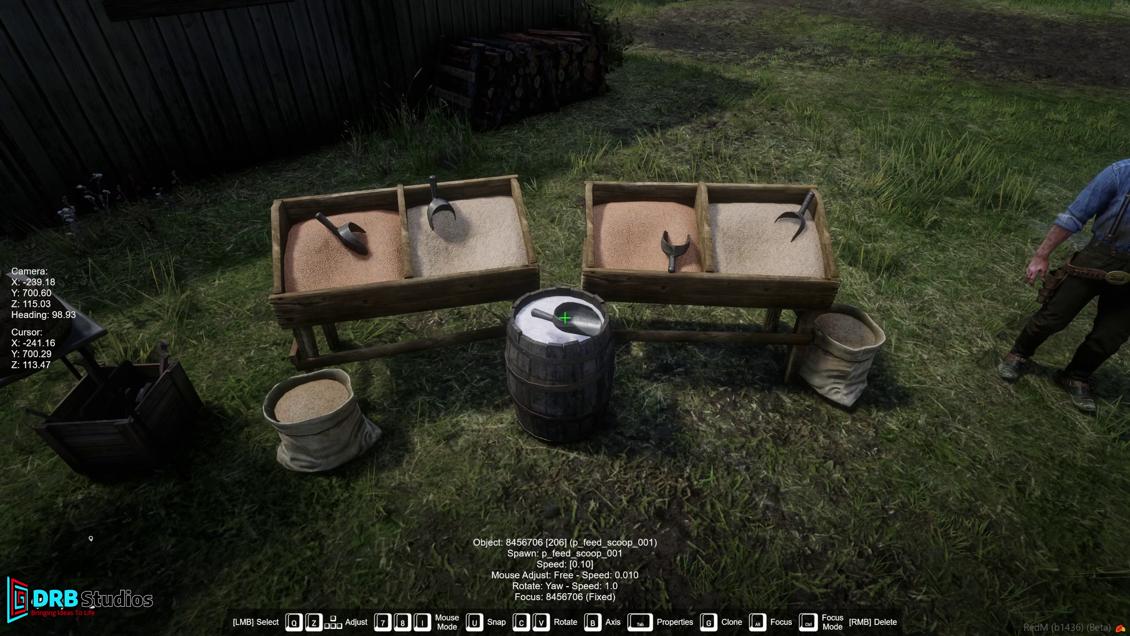
{"action": "key", "text": "v"}
{"action": "key", "text": "Up"}
{"action": "key", "text": "Up"}
{"action": "key", "text": "Up"}
{"action": "key", "text": "Left"}
{"action": "key", "text": "Left"}
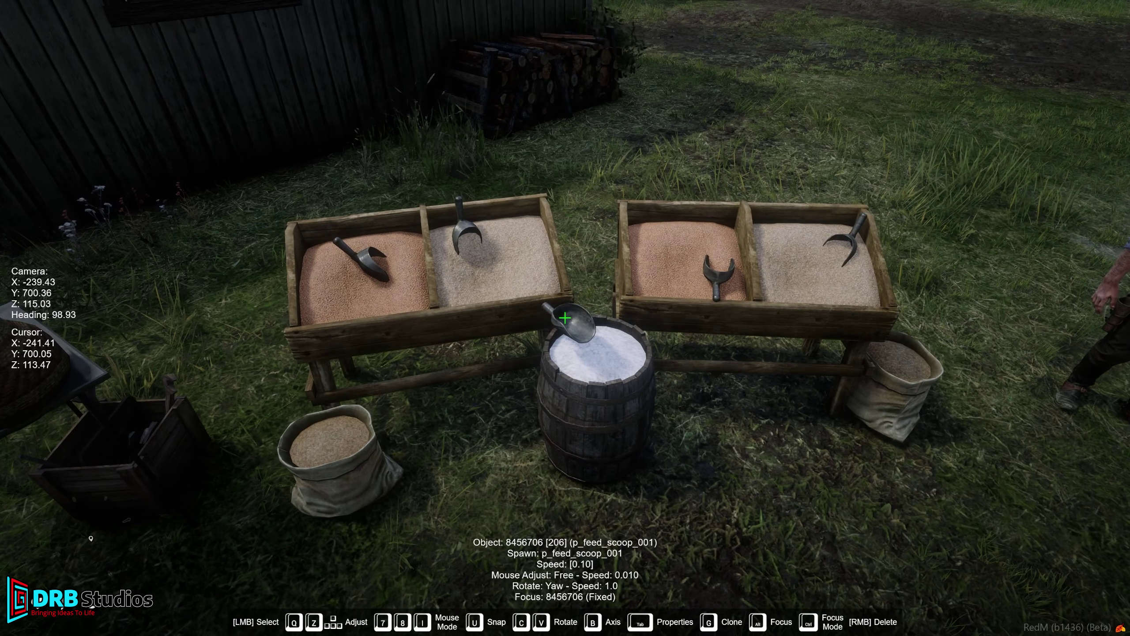
Tip the feed scoop on the Pitch axis, shift it right and lower it into the salt, releasing the focus
{"action": "key", "text": "b"}
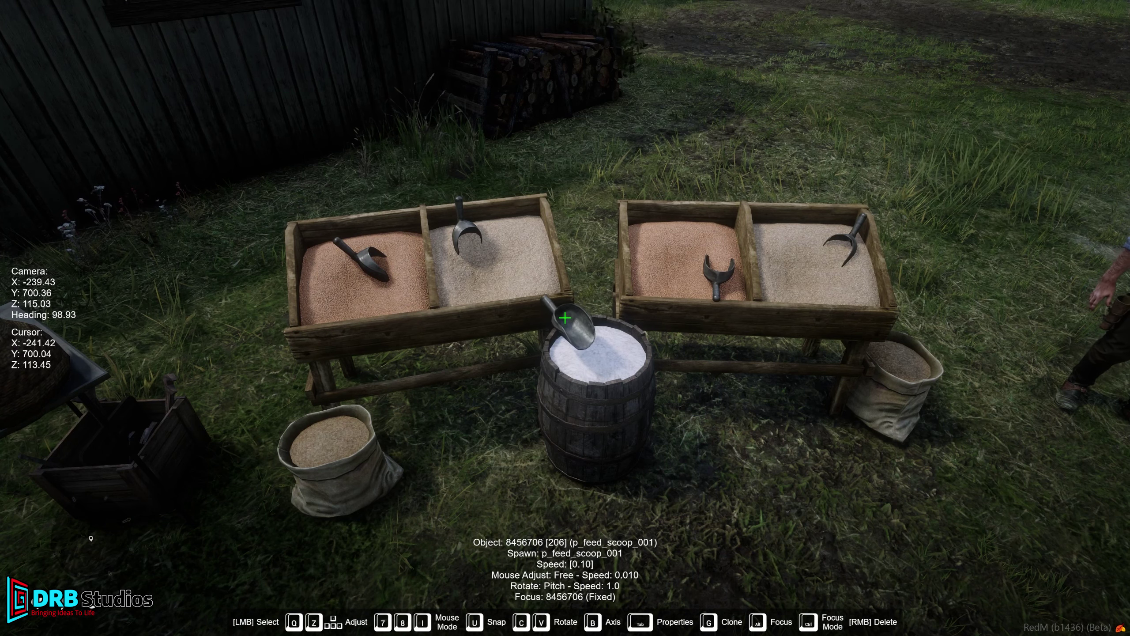
{"action": "key", "text": "Right"}
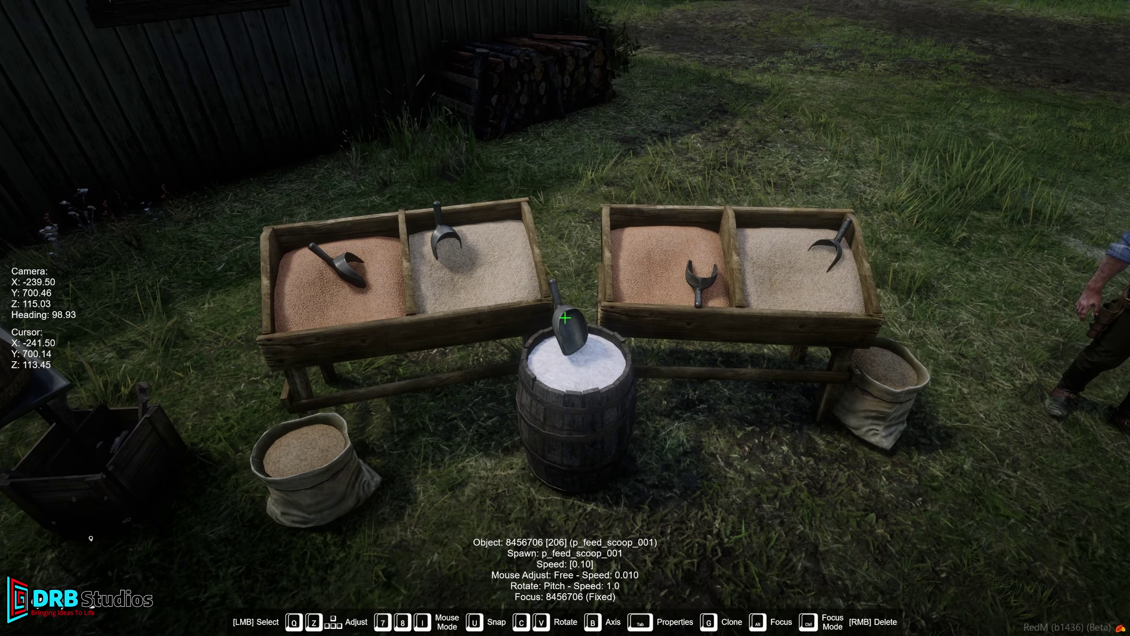
{"action": "key", "text": "z"}
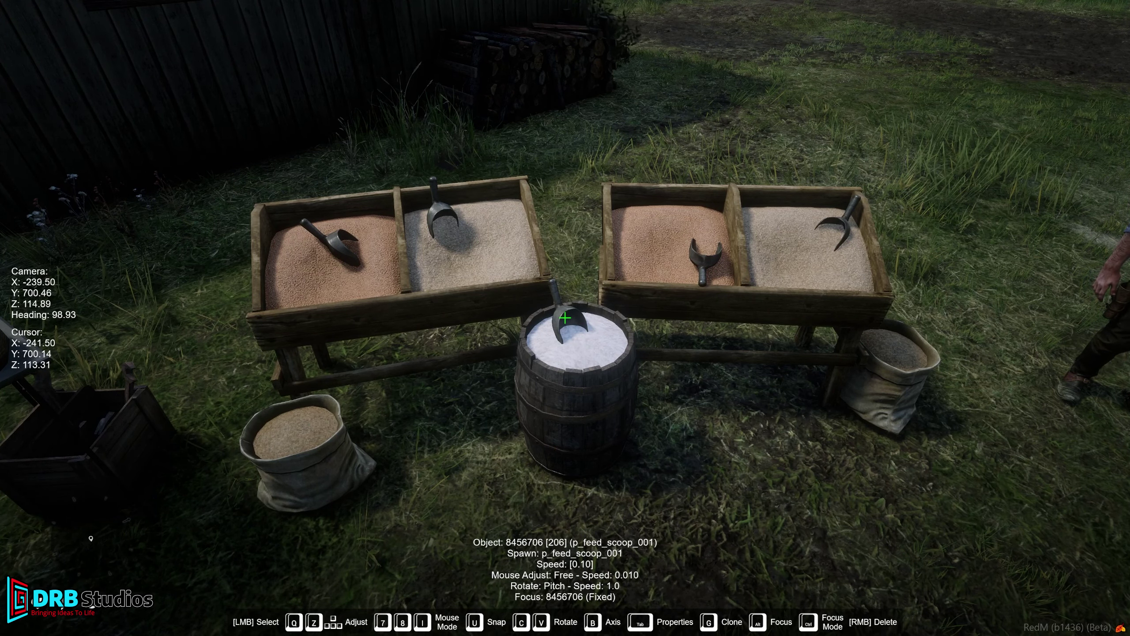
{"action": "key", "text": "alt"}
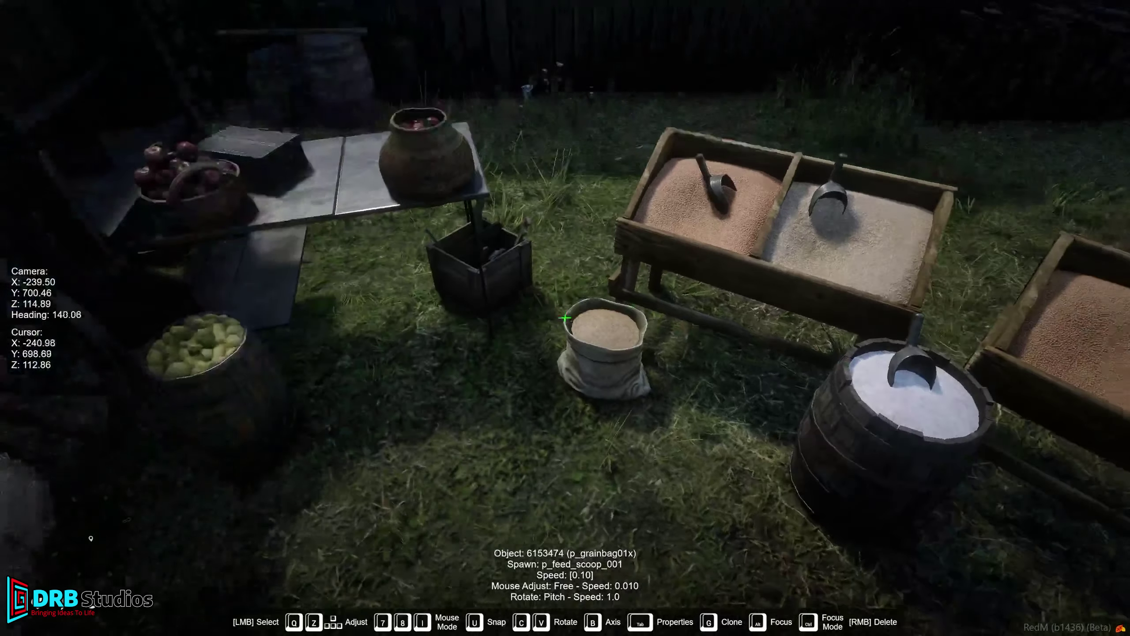
{"action": "key", "text": "s"}
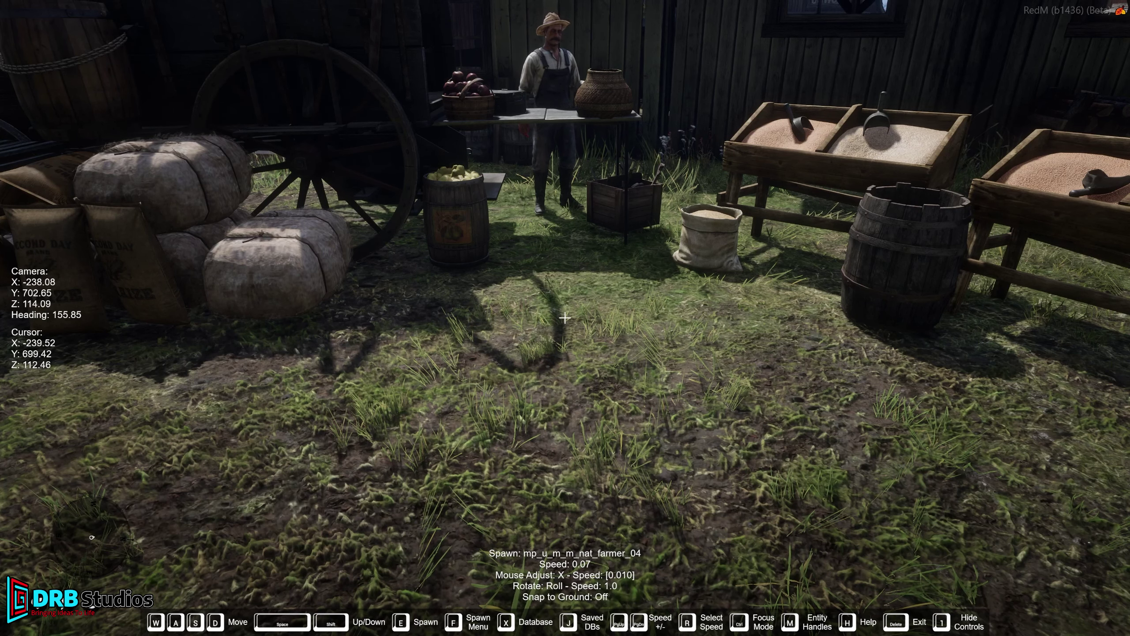
Open the import/export window from the saved databases and export the current database as Spooner DB JSON
{"action": "key", "text": "j"}
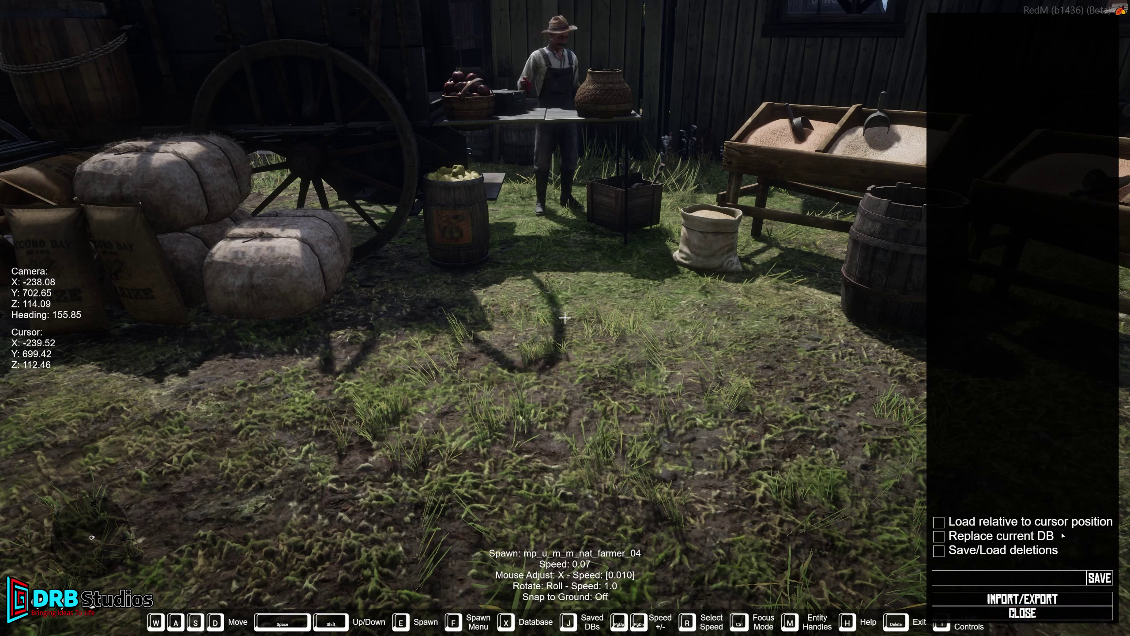
{"action": "left_click", "coordinate": [1022, 598]}
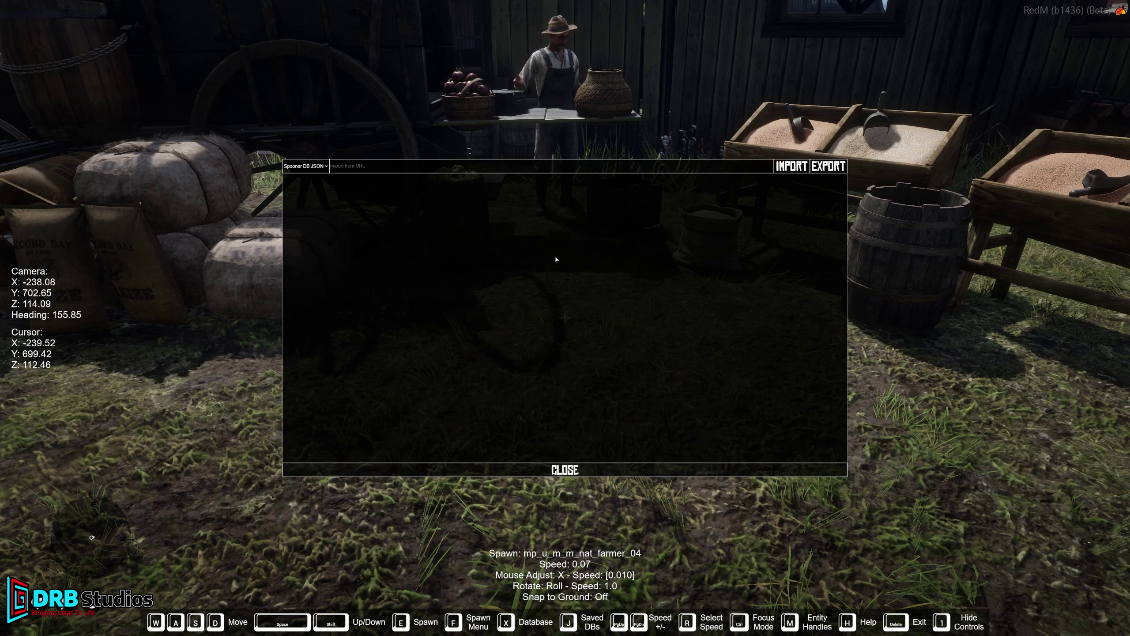
{"action": "left_click", "coordinate": [327, 166]}
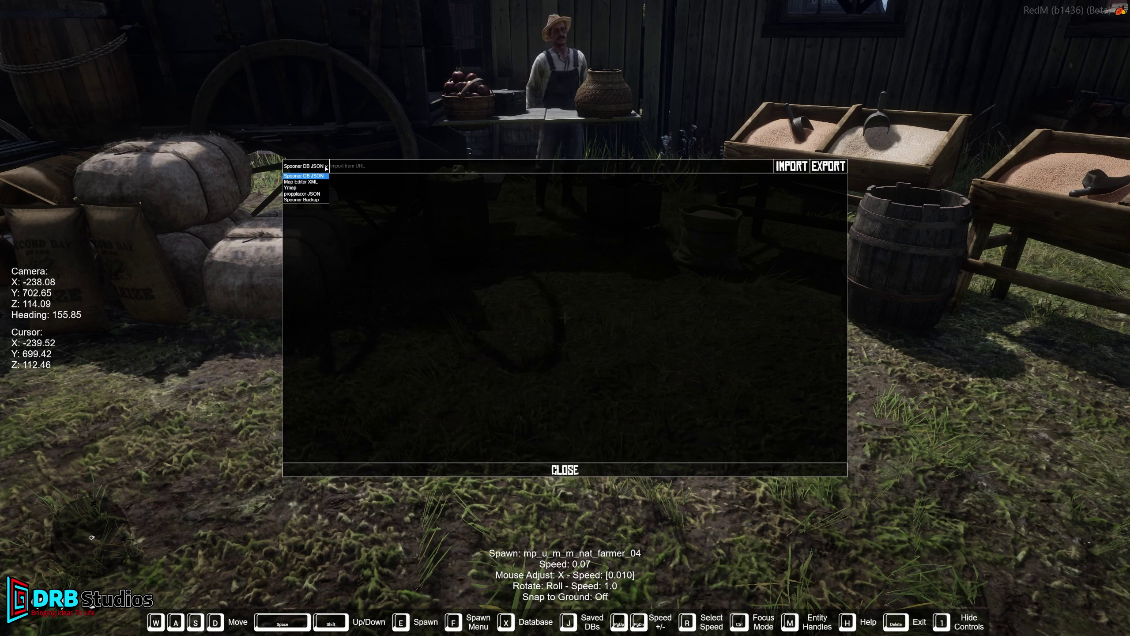
{"action": "key", "text": "Escape"}
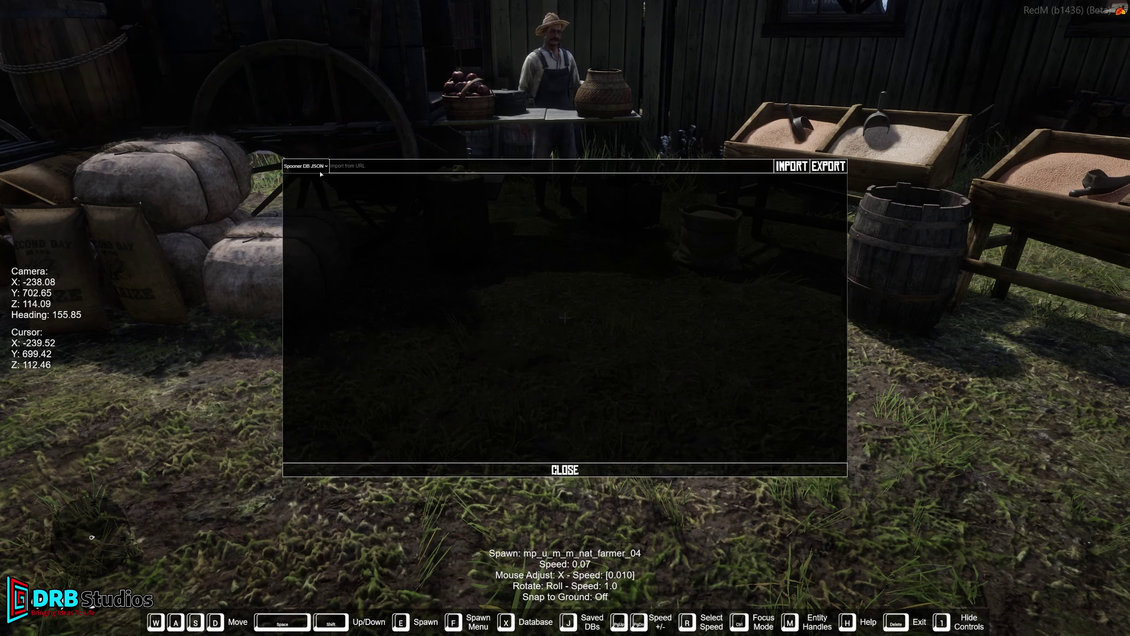
{"action": "left_click", "coordinate": [835, 167]}
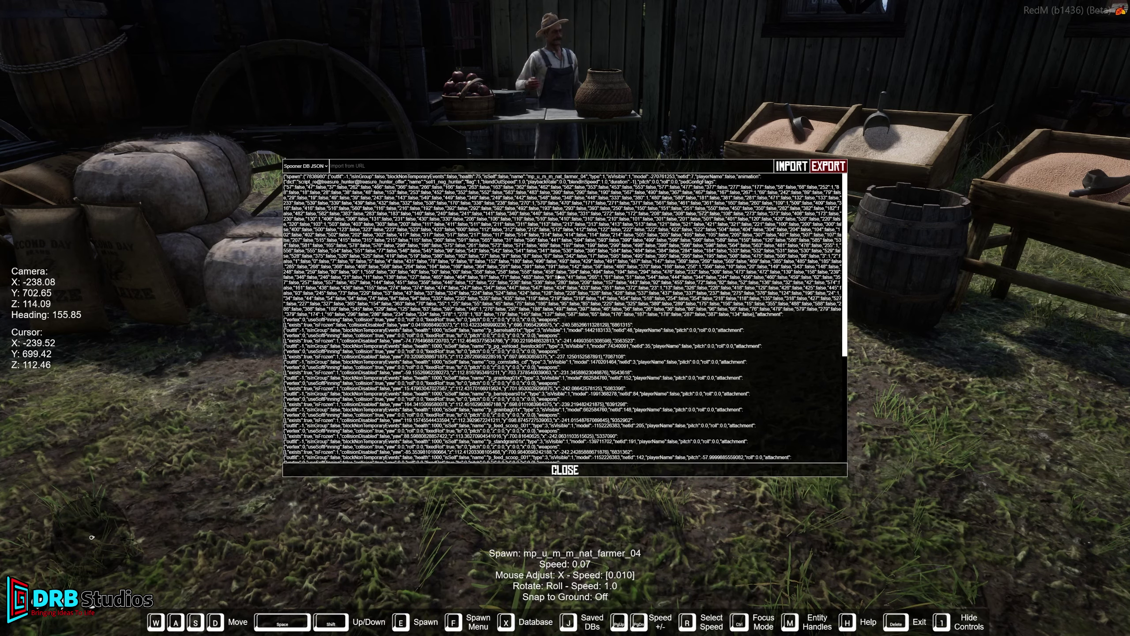
Look through the exported Spooner DB JSON and copy all of its text
{"action": "scroll", "coordinate": [557, 274], "scroll_direction": "down", "scroll_amount": 4}
{"action": "scroll", "coordinate": [557, 275], "scroll_direction": "down", "scroll_amount": 1}
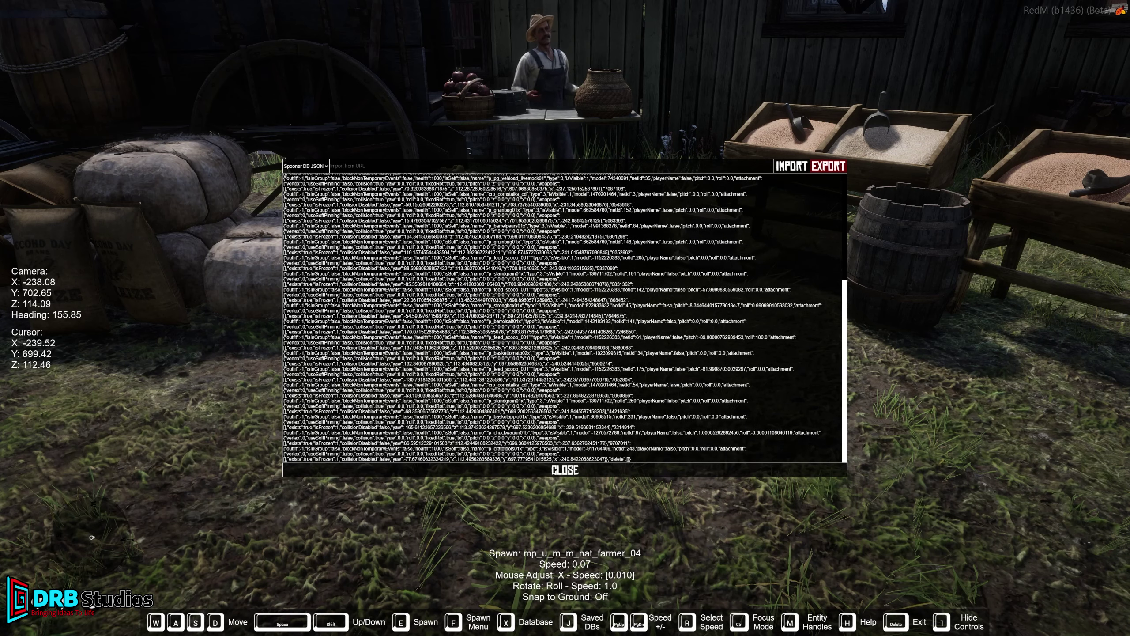
{"action": "scroll", "coordinate": [557, 303], "scroll_direction": "up", "scroll_amount": 4}
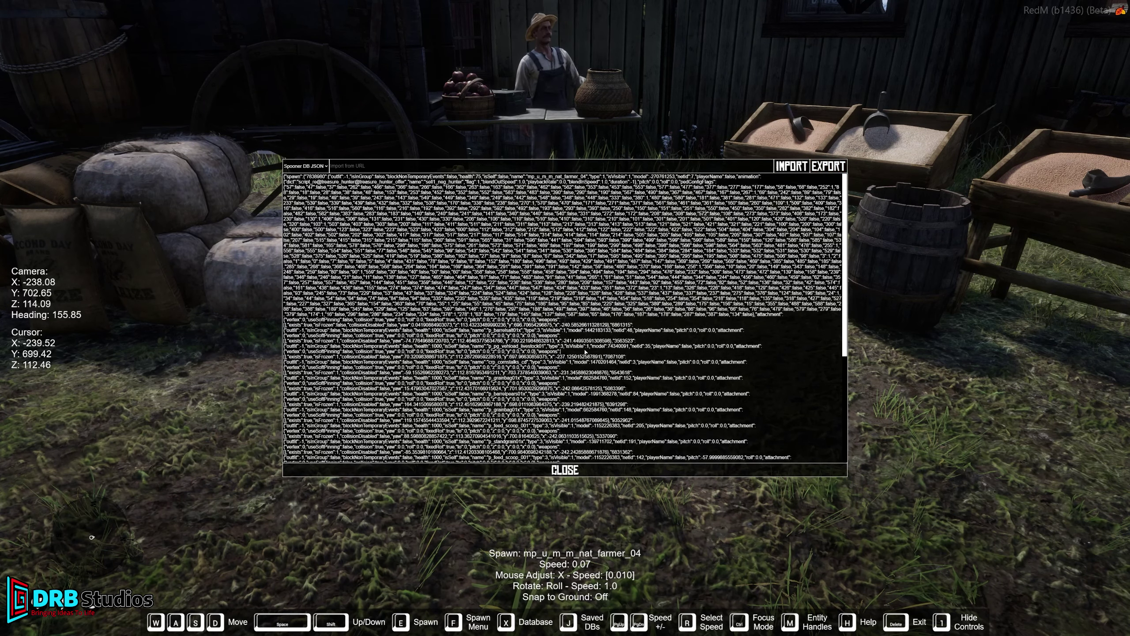
{"action": "key", "text": "ctrl+a"}
{"action": "key", "text": "ctrl+c"}
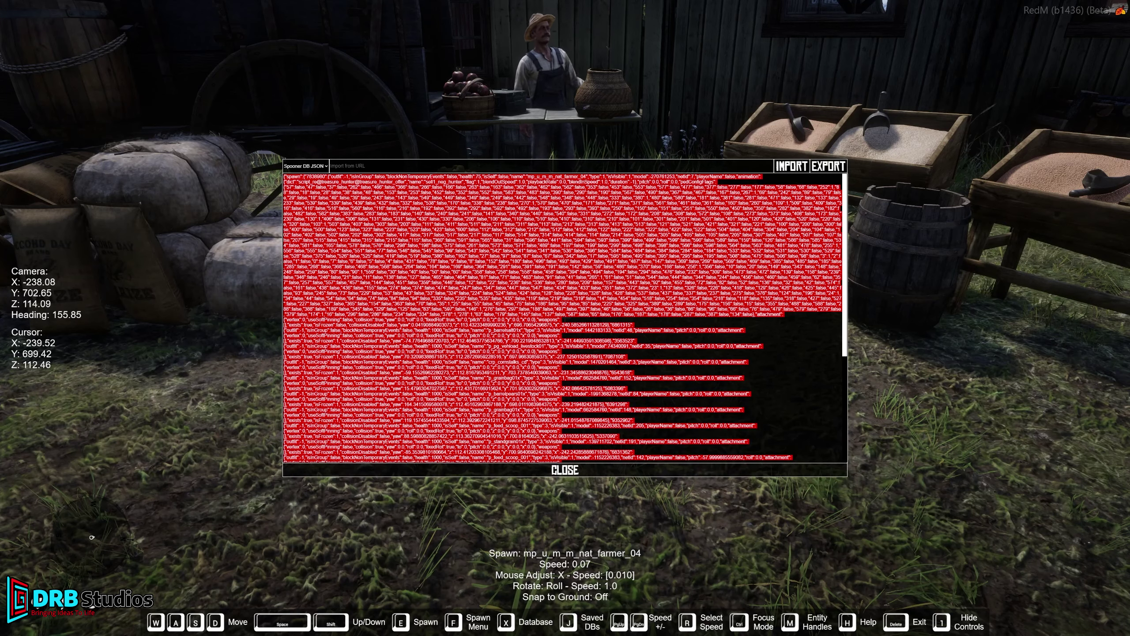
Switch to Sublime Text, paste the exported JSON into the blank document and look through it
{"action": "key", "text": "alt+Tab"}
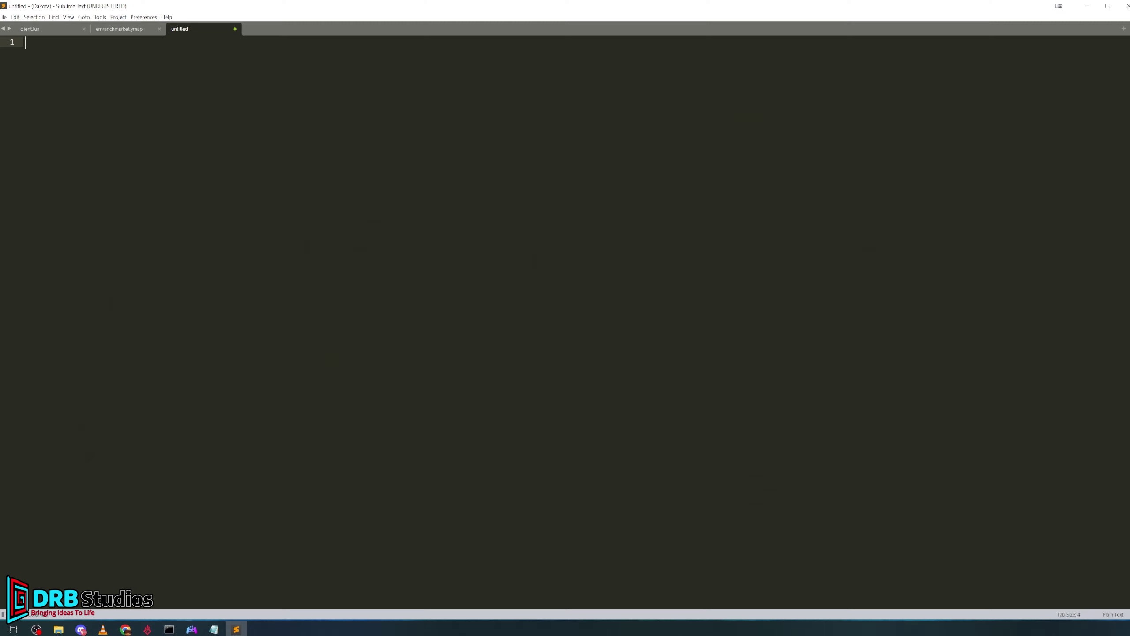
{"action": "key", "text": "ctrl+v"}
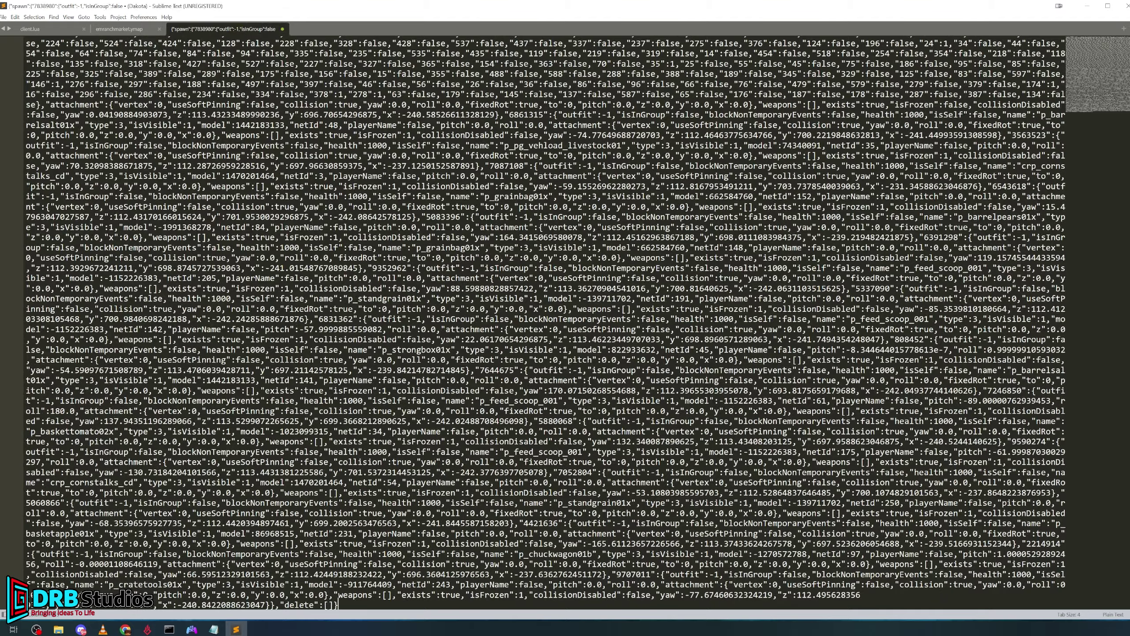
{"action": "scroll", "coordinate": [546, 322], "scroll_direction": "up", "scroll_amount": 10}
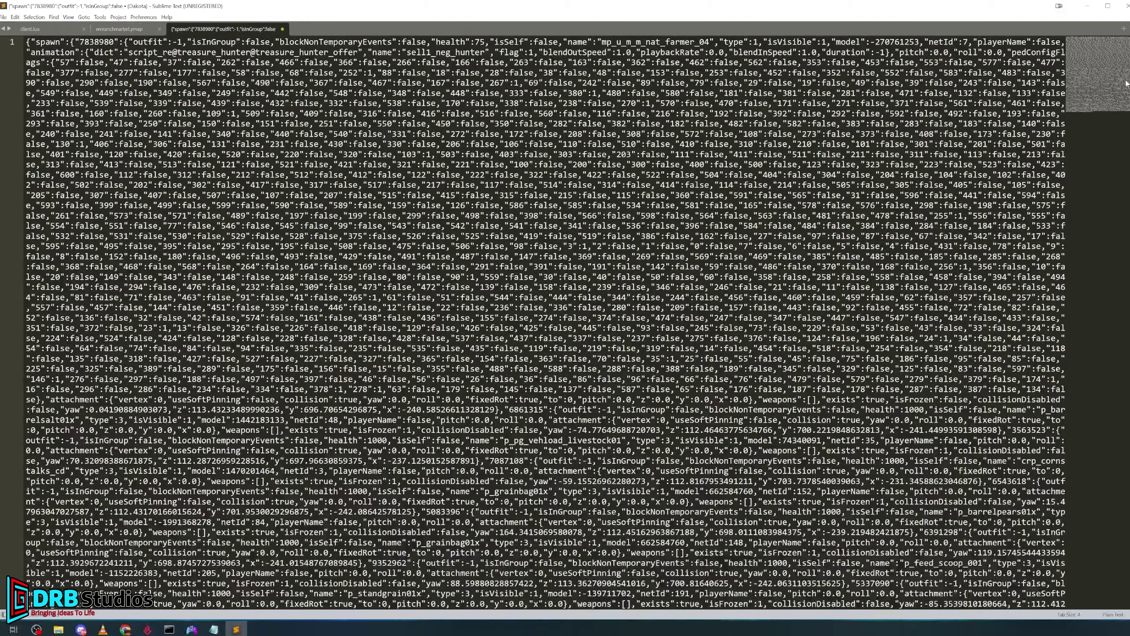
{"action": "scroll", "coordinate": [1121, 190], "scroll_direction": "down", "scroll_amount": 2}
{"action": "left_click_drag", "start_coordinate": [1120, 187], "coordinate": [1104, 147]}
Save the pasted JSON document as market1.json in the tutorials folder
{"action": "left_click", "coordinate": [4, 19]}
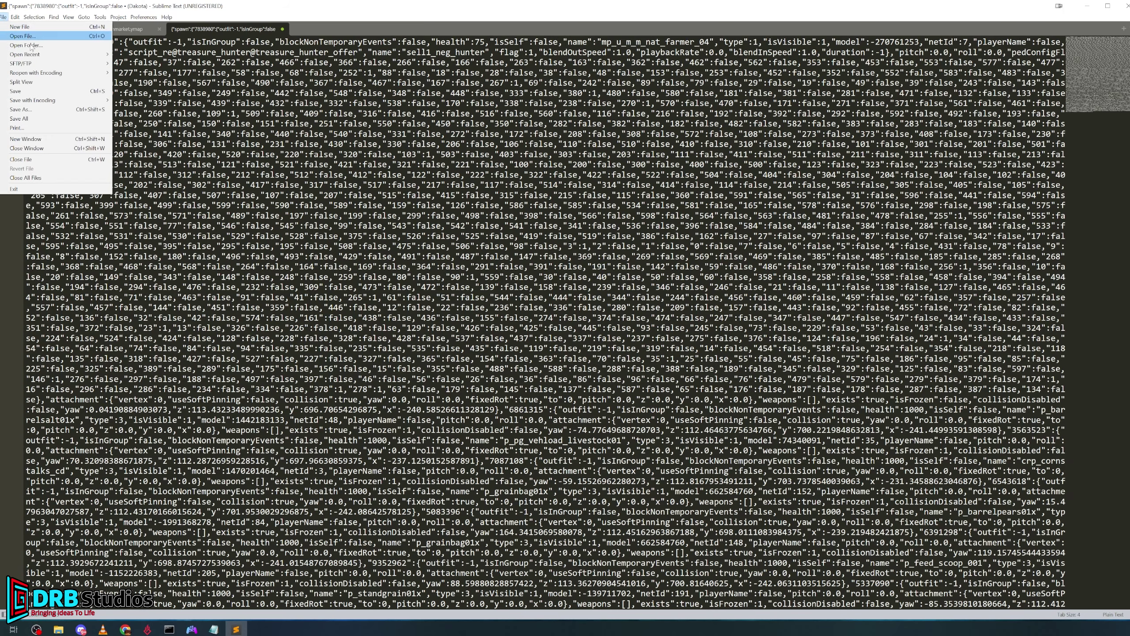
{"action": "left_click", "coordinate": [37, 109]}
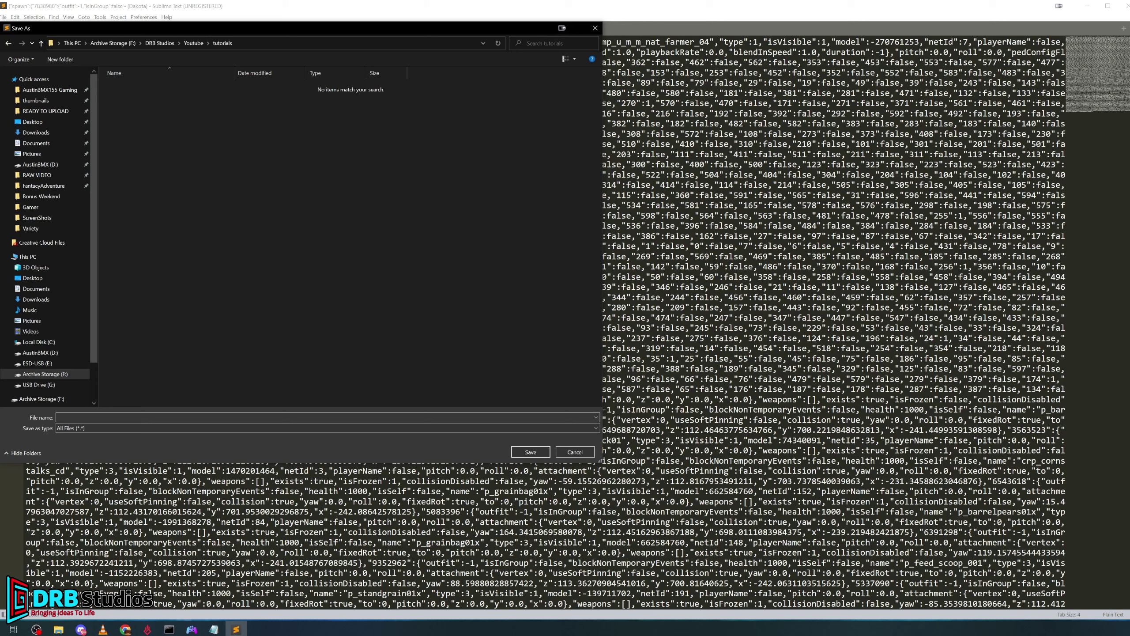
{"action": "type", "text": "marke"}
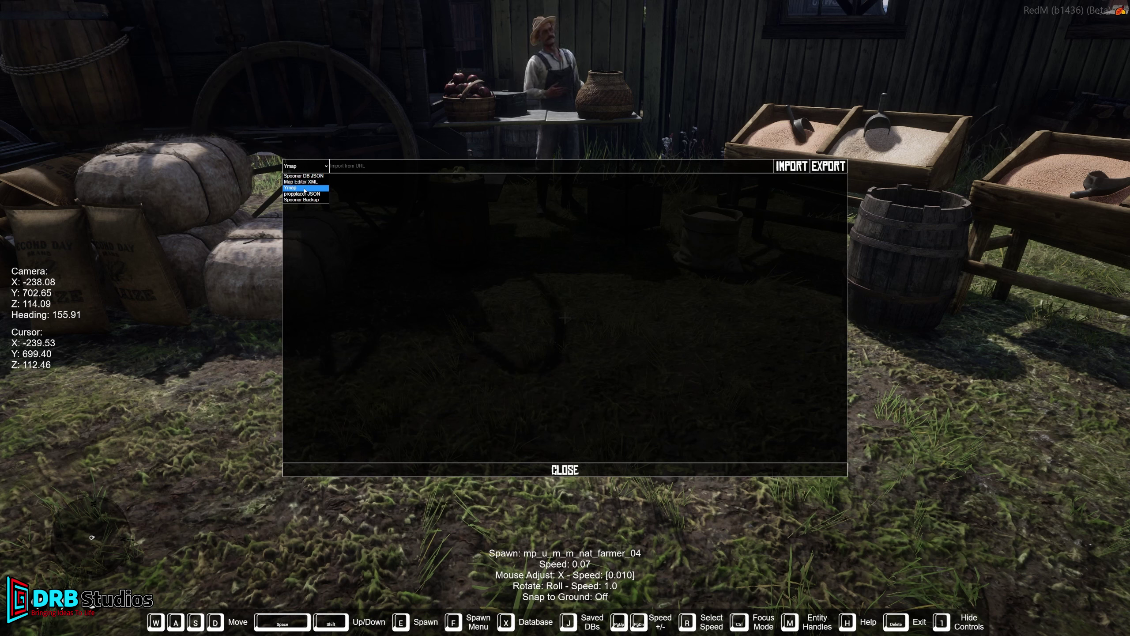
Export the current database in Ymap format and select the entire output for copying
{"action": "left_click", "coordinate": [305, 188]}
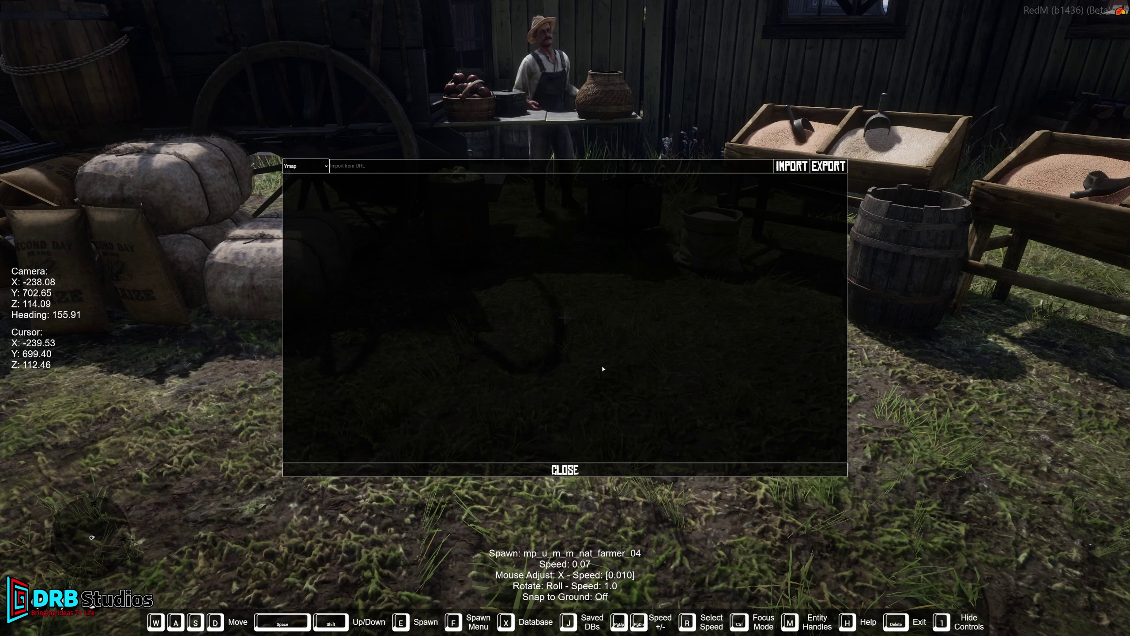
{"action": "left_click", "coordinate": [829, 166]}
{"action": "left_click", "coordinate": [645, 235]}
{"action": "key", "text": "ctrl+a"}
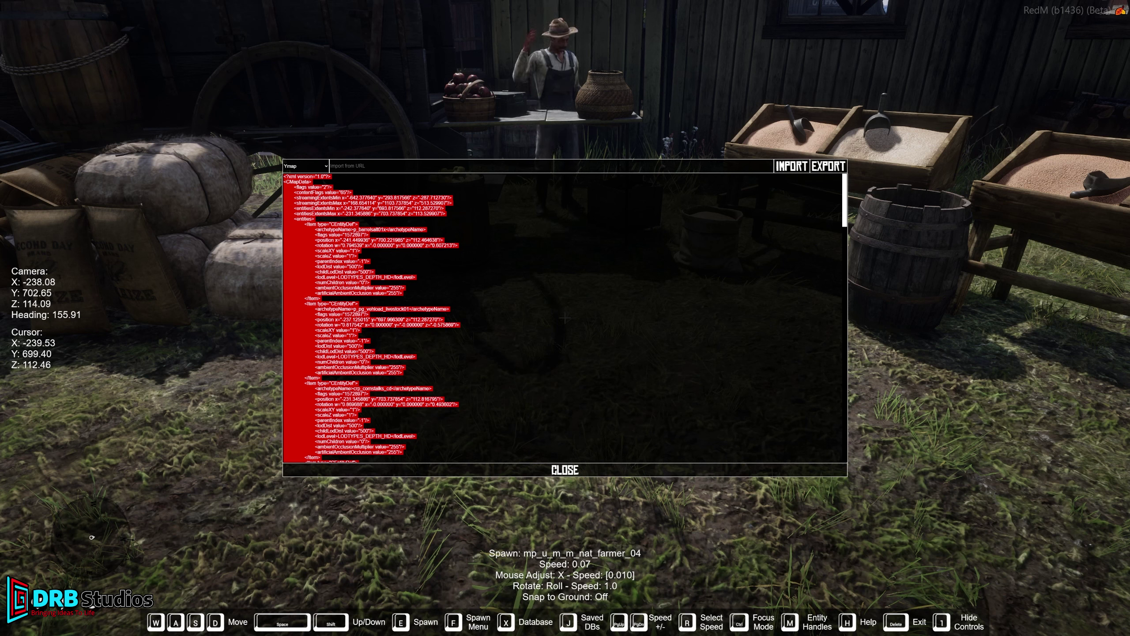
Switch to Sublime Text, paste the exported Ymap XML into the new blank document and scroll back through it
{"action": "key", "text": "alt+Tab"}
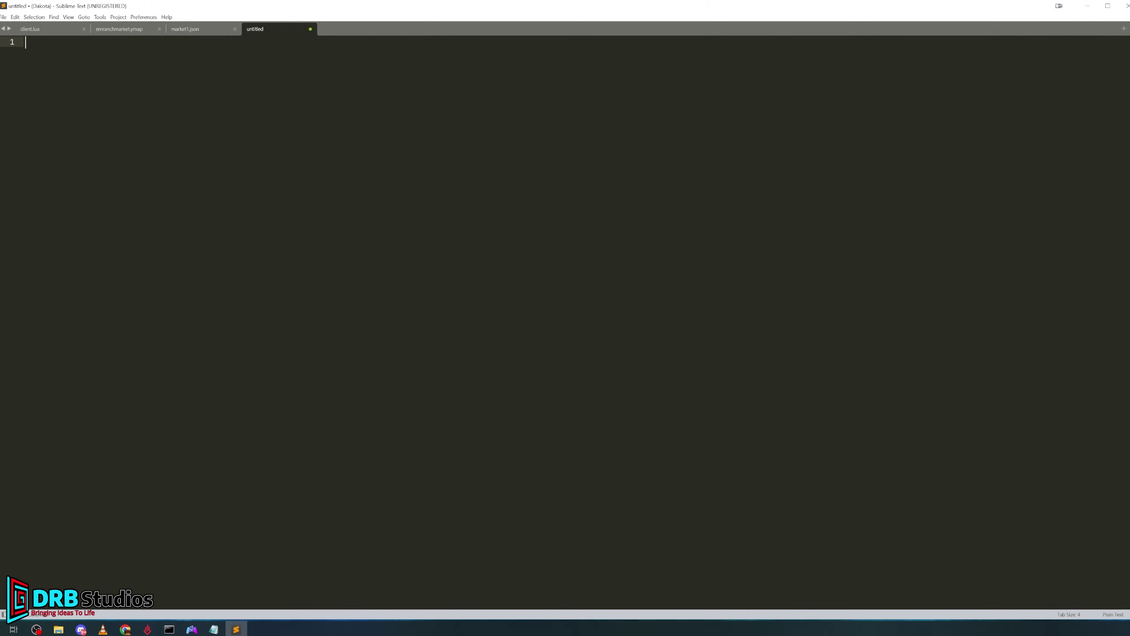
{"action": "key", "text": "ctrl+v"}
{"action": "scroll", "coordinate": [533, 320], "scroll_direction": "up", "scroll_amount": 20}
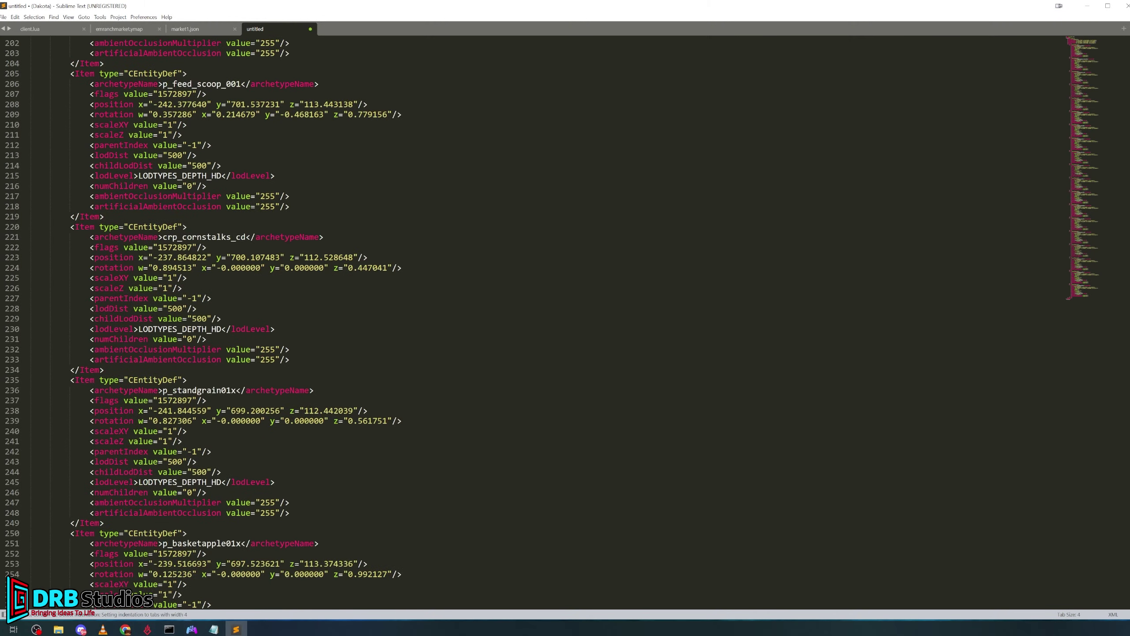
Save the Ymap XML document as Val_market.ymap in the stream folder of the MyMaps resource
{"action": "scroll", "coordinate": [534, 320], "scroll_direction": "up", "scroll_amount": 20}
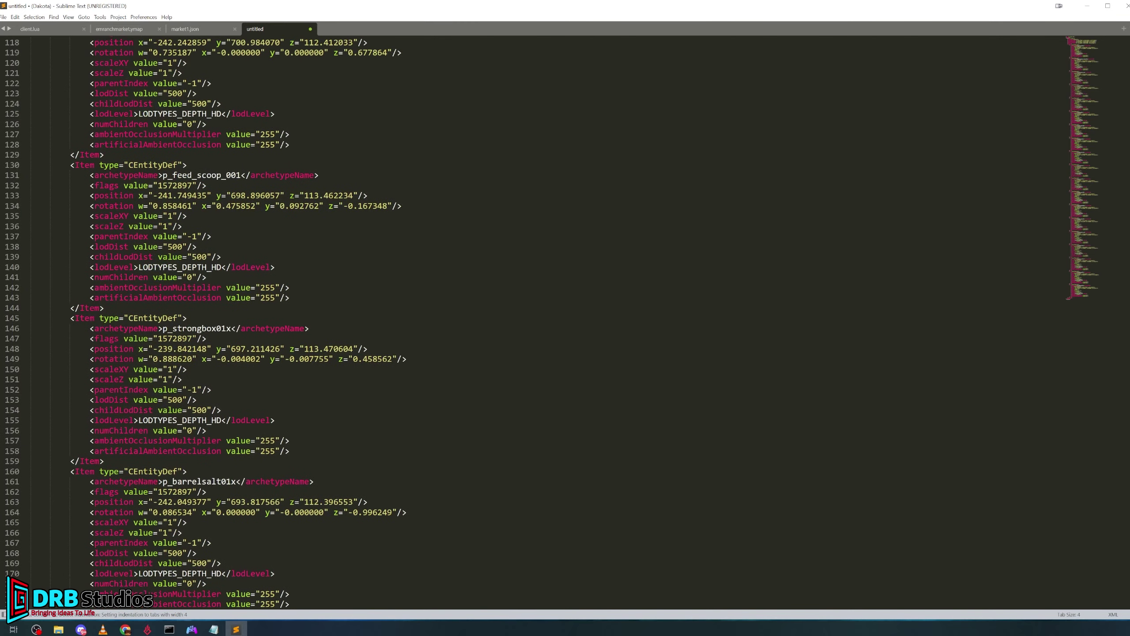
{"action": "scroll", "coordinate": [533, 320], "scroll_direction": "up", "scroll_amount": 15}
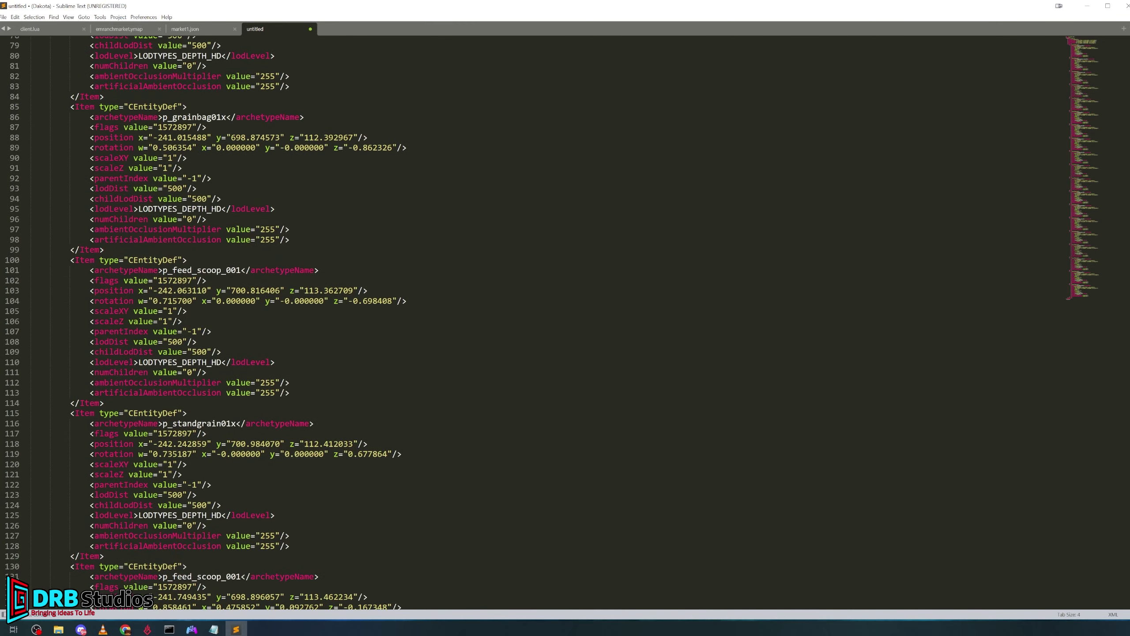
{"action": "scroll", "coordinate": [534, 321], "scroll_direction": "up", "scroll_amount": 17}
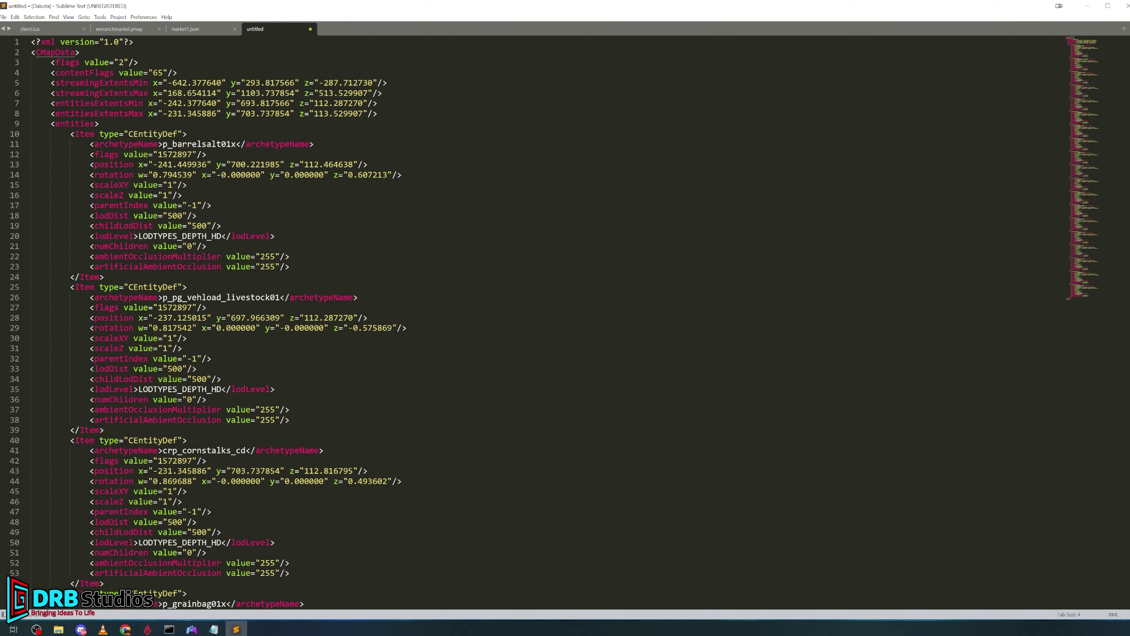
{"action": "left_click", "coordinate": [5, 16]}
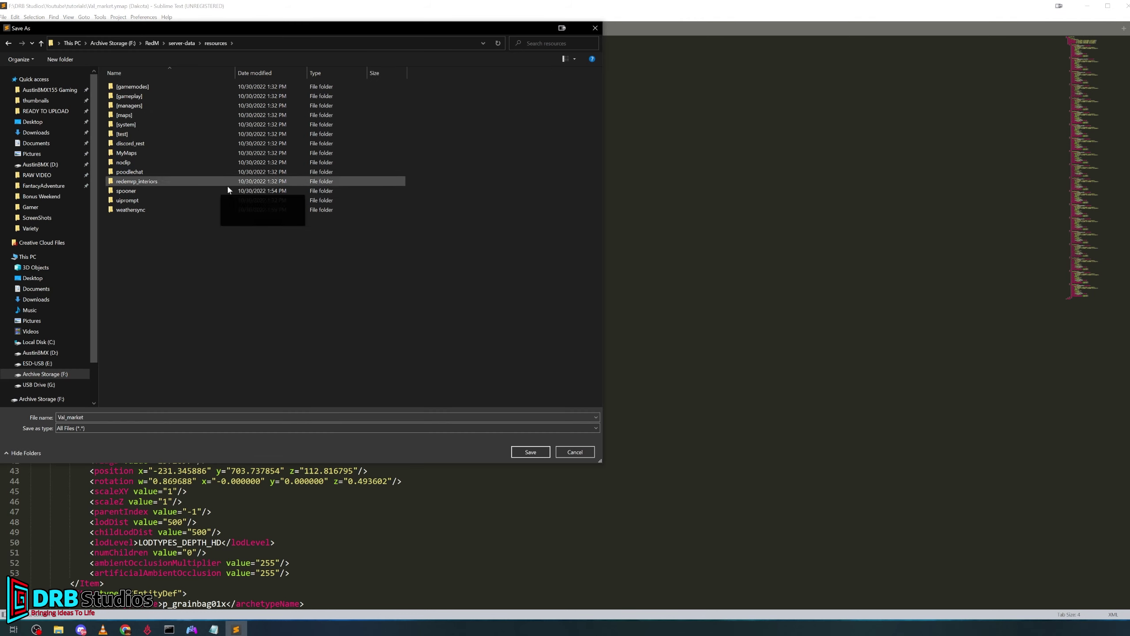
{"action": "double_click", "coordinate": [127, 153]}
{"action": "double_click", "coordinate": [148, 105]}
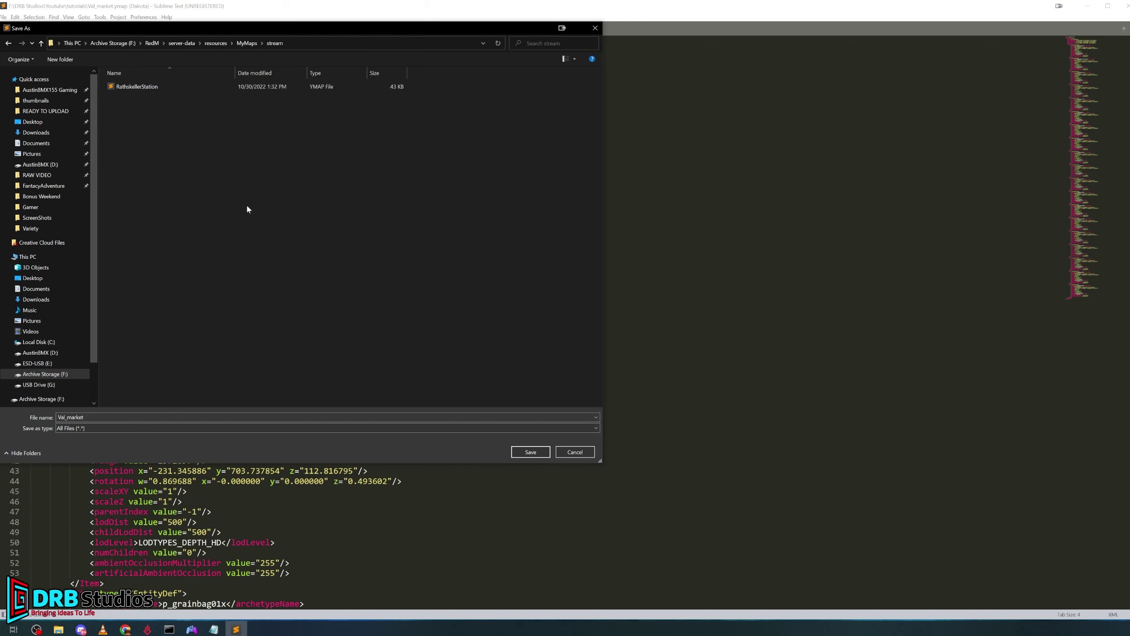
{"action": "left_click", "coordinate": [530, 452]}
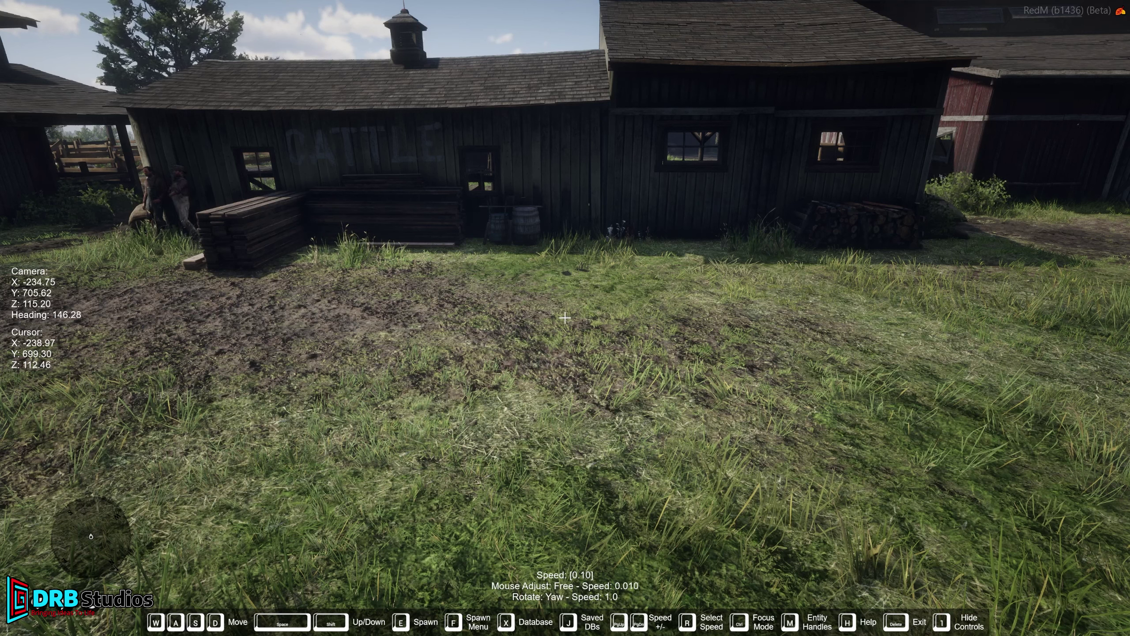
Switch to RedM, open the saved databases' import window in Spooner DB JSON format and paste the market JSON into it
{"action": "key", "text": "j"}
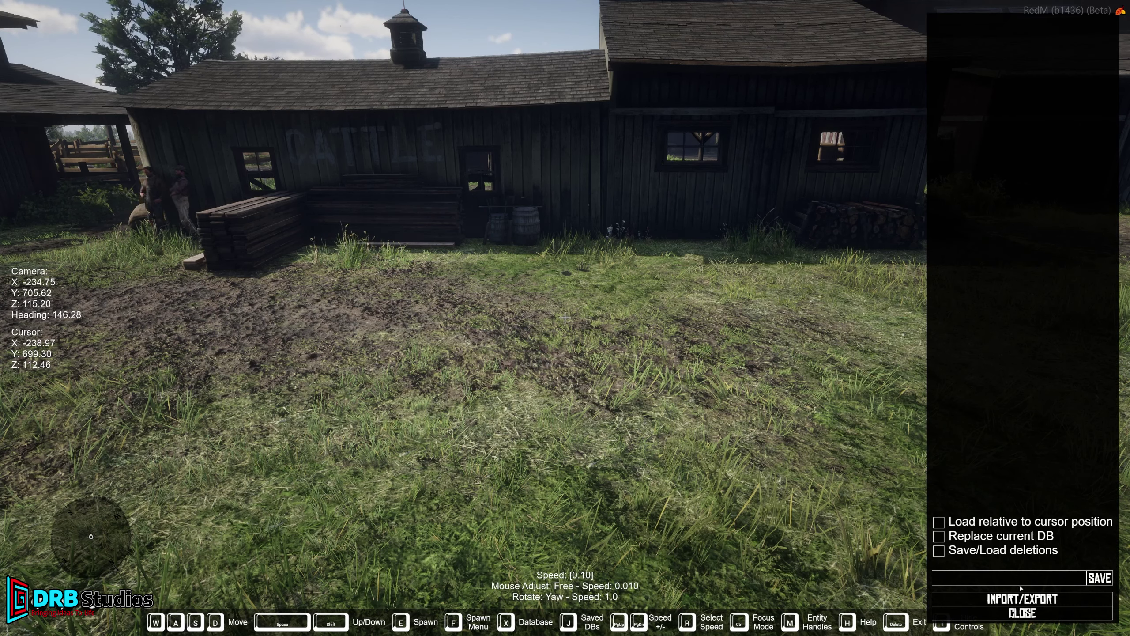
{"action": "left_click", "coordinate": [1019, 602]}
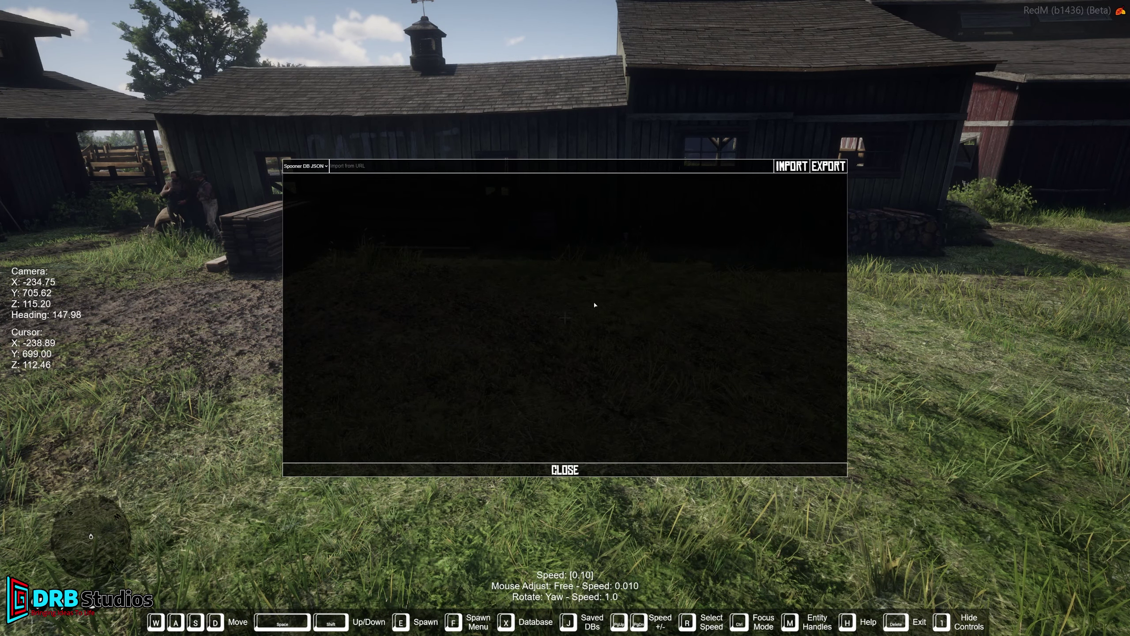
{"action": "left_click", "coordinate": [314, 168]}
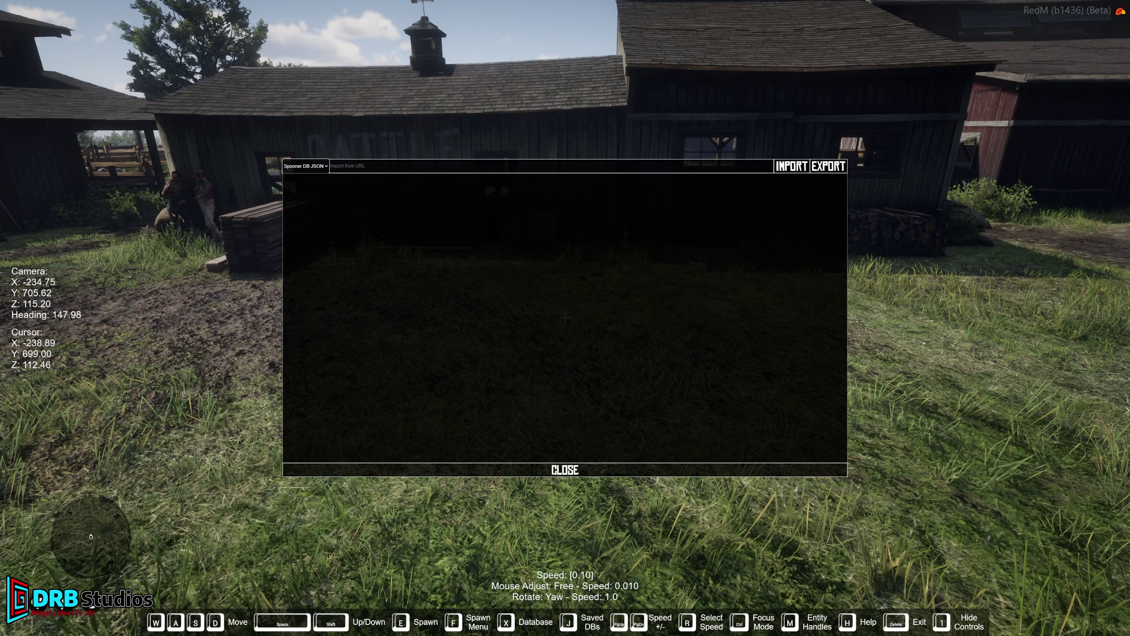
{"action": "left_click", "coordinate": [533, 354]}
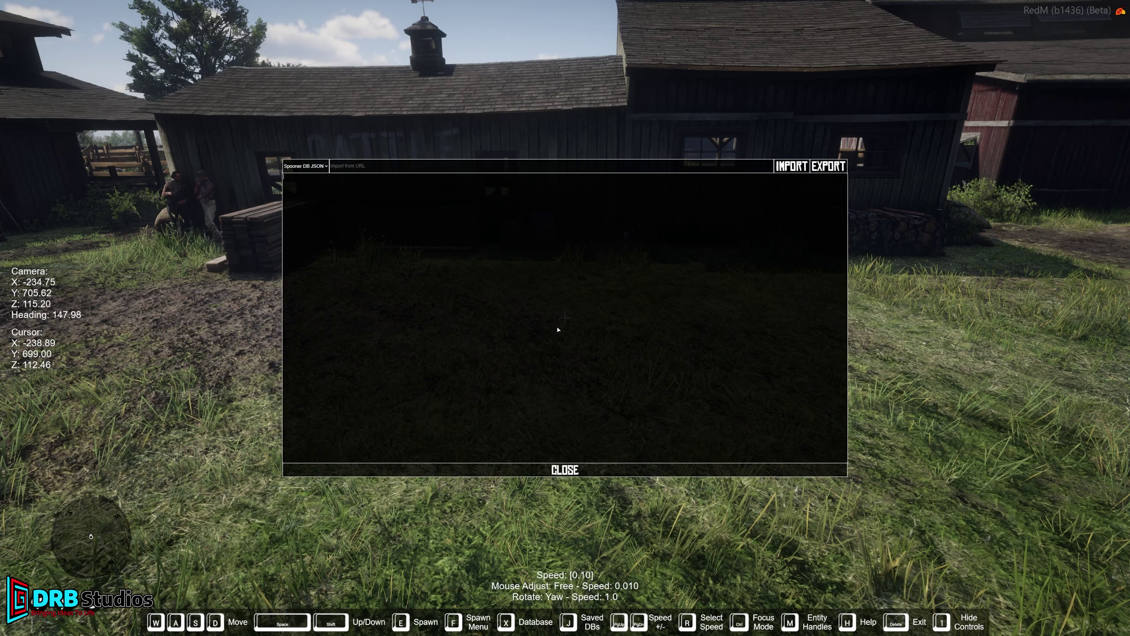
{"action": "key", "text": "ctrl+v"}
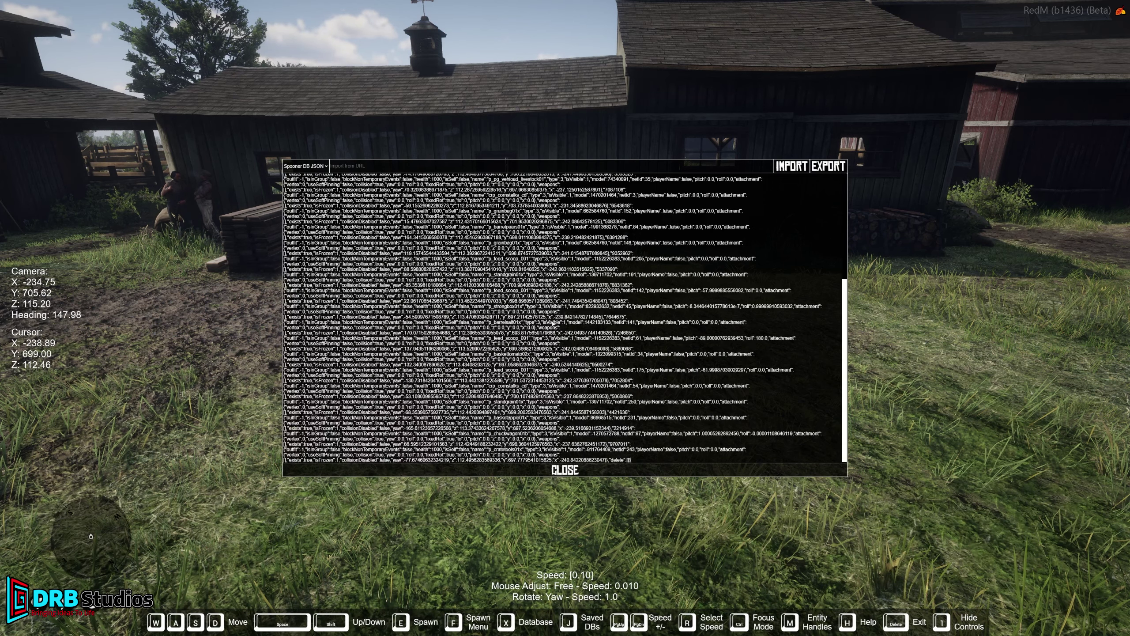
{"action": "left_click_drag", "start_coordinate": [847, 413], "coordinate": [850, 304]}
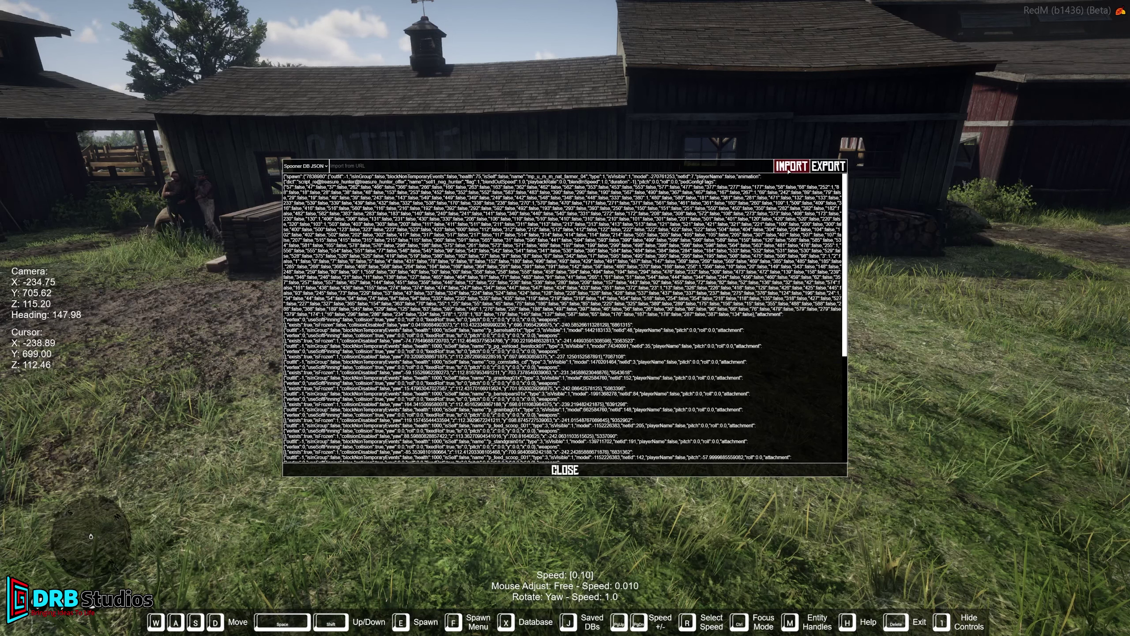
Import the pasted JSON to respawn the market scene and open the database's entity list
{"action": "left_click", "coordinate": [788, 171]}
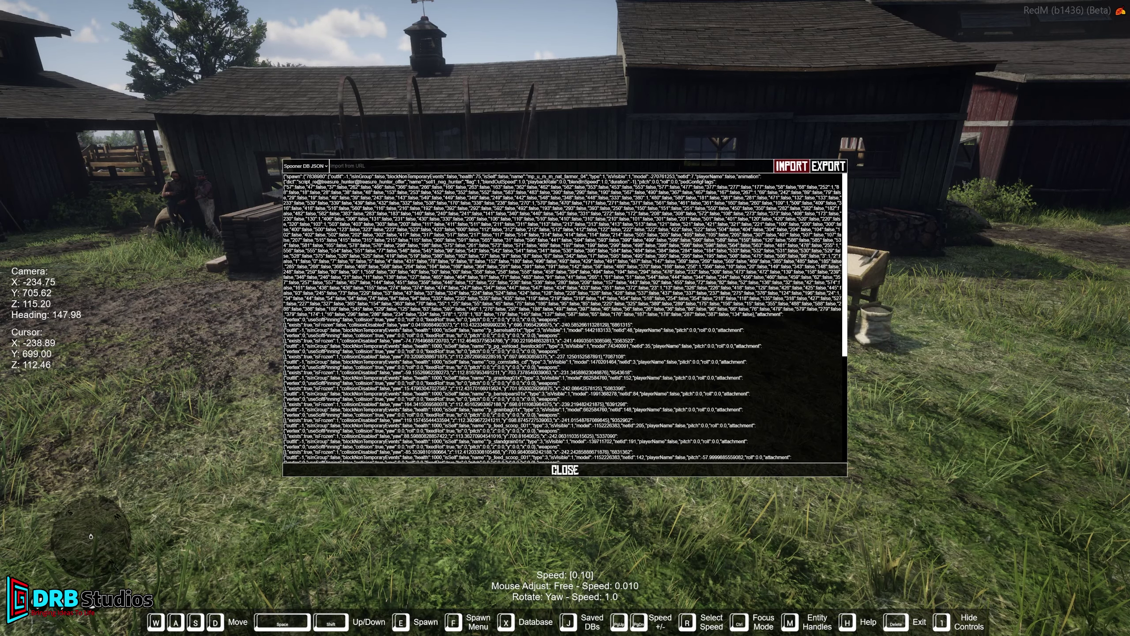
{"action": "left_click", "coordinate": [565, 470]}
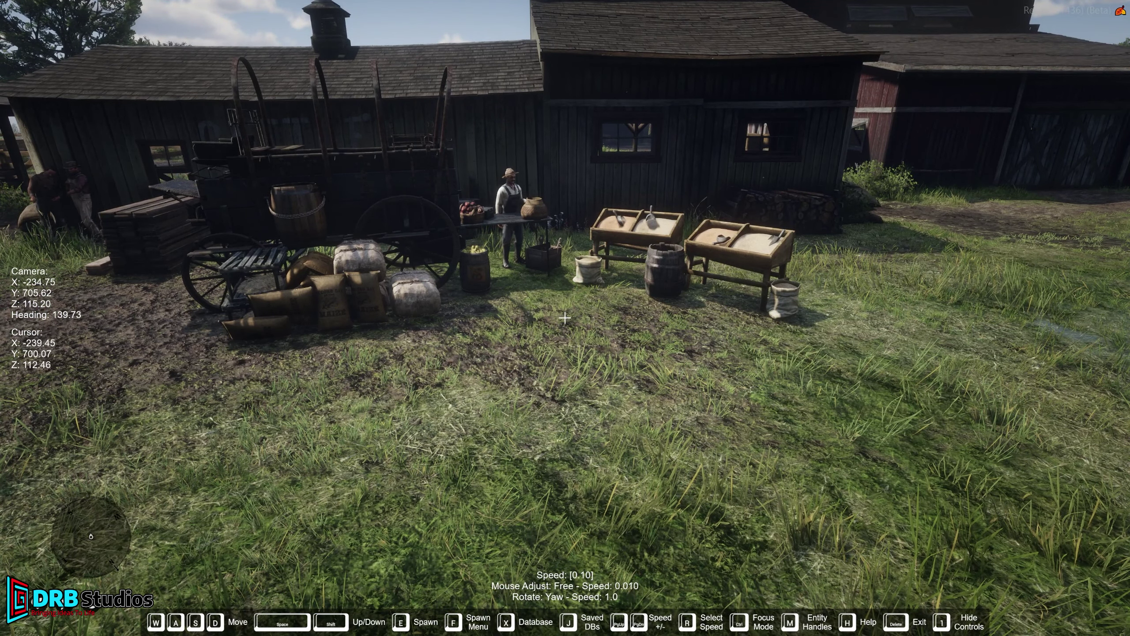
{"action": "key", "text": "x"}
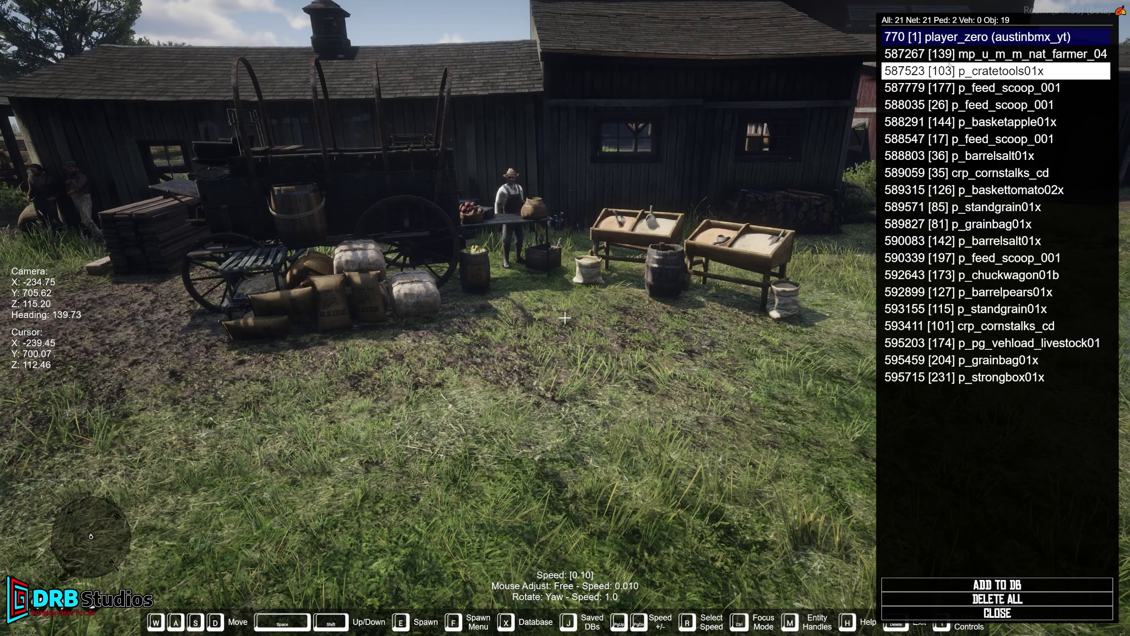